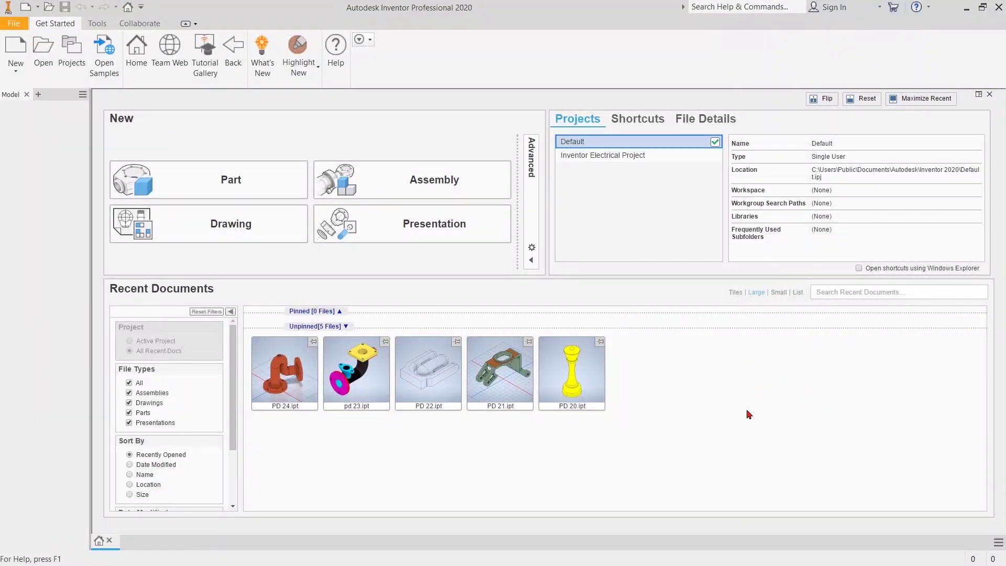
- Start a new part and sketch a 52 mm diameter circle at the origin on the XY plane
left_click(225, 180)
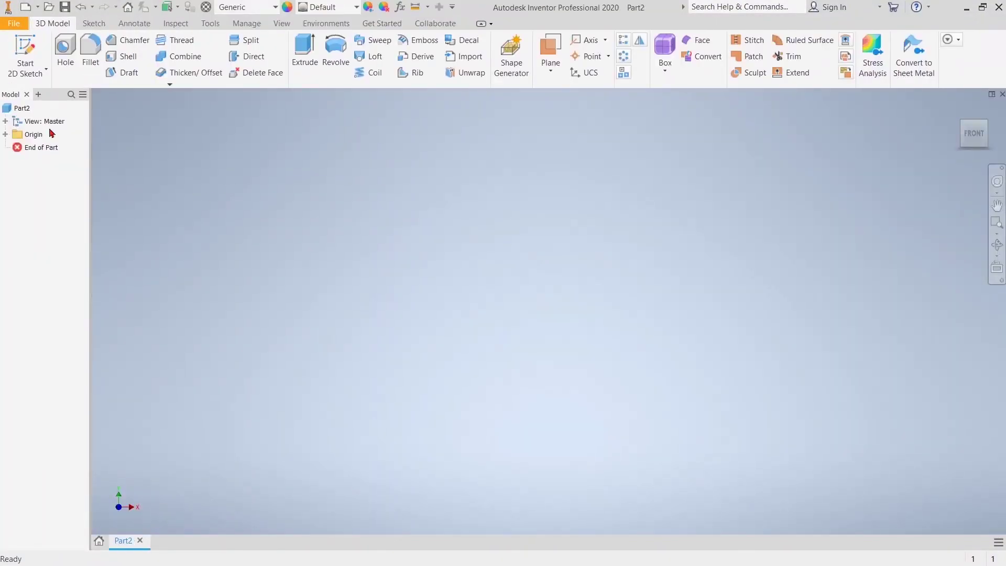
left_click(26, 55)
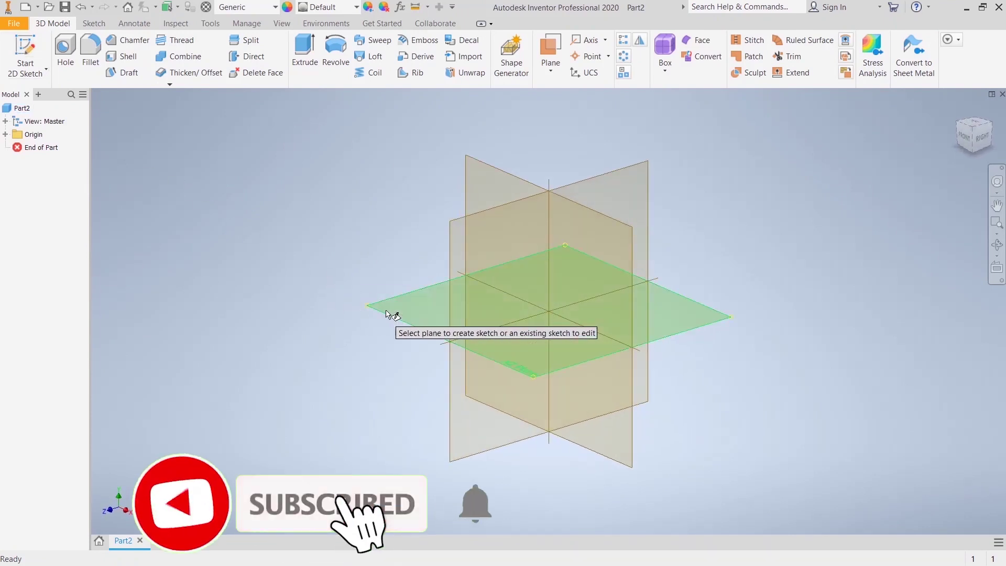
left_click(388, 314)
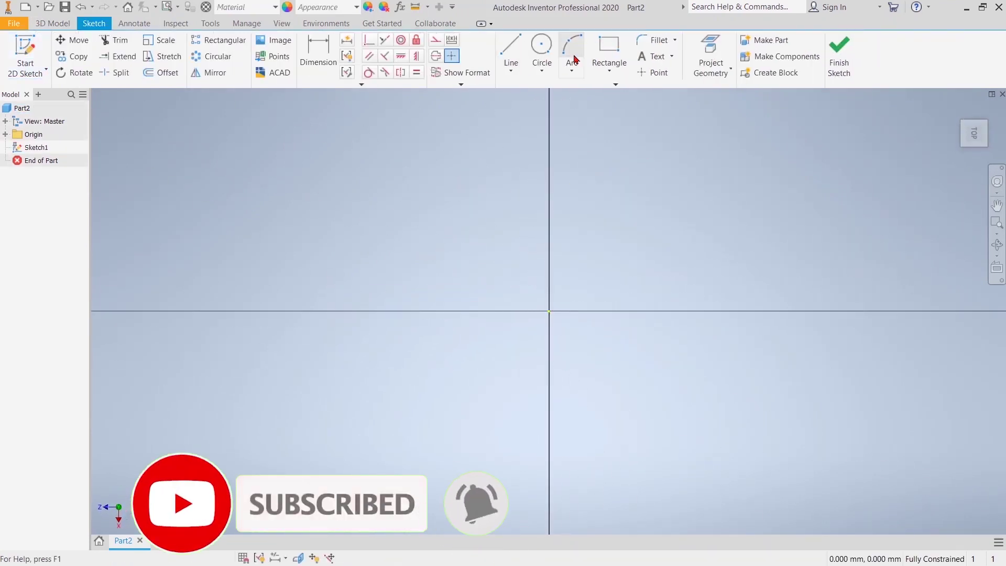
left_click(541, 46)
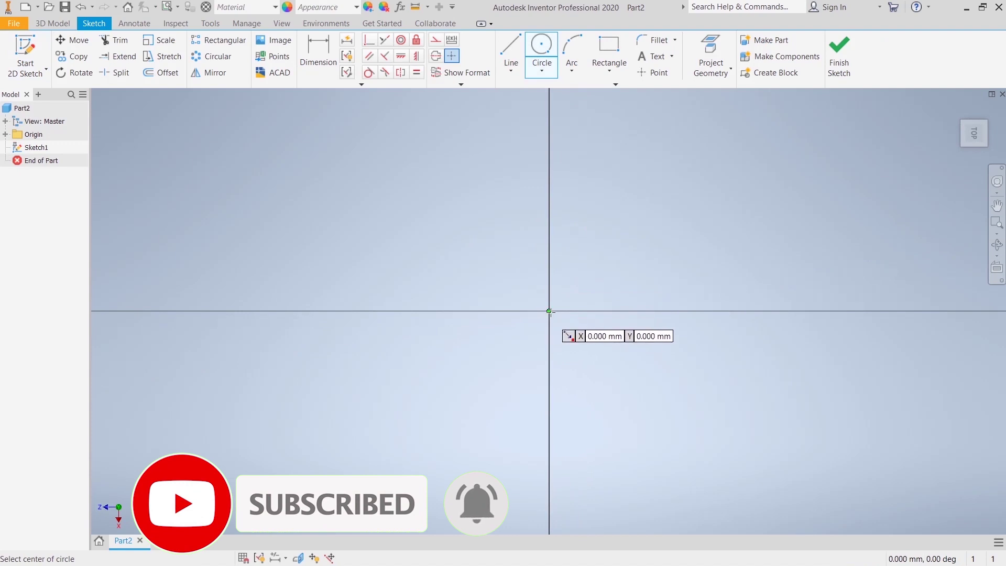
left_click(549, 311)
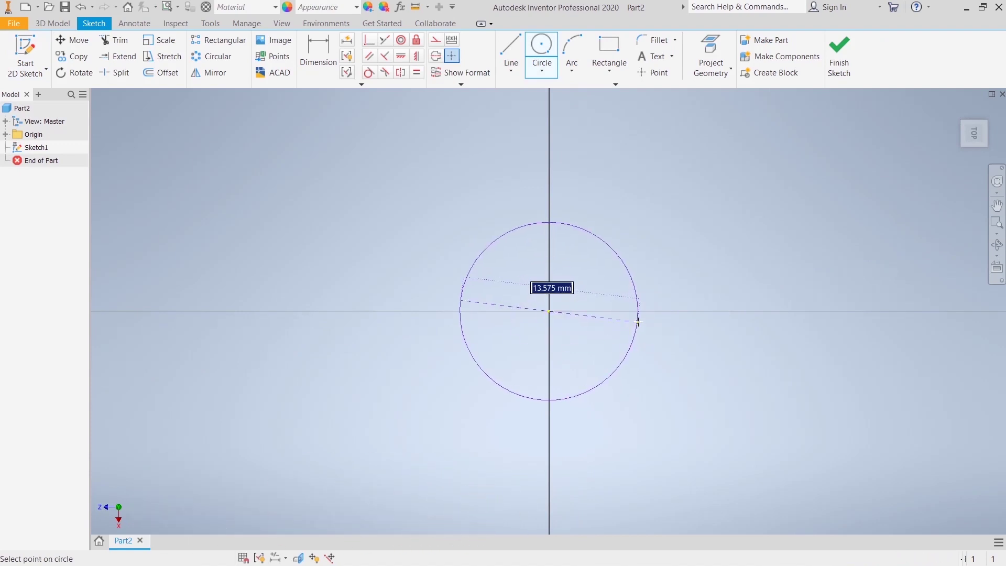
type("52")
key("Return")
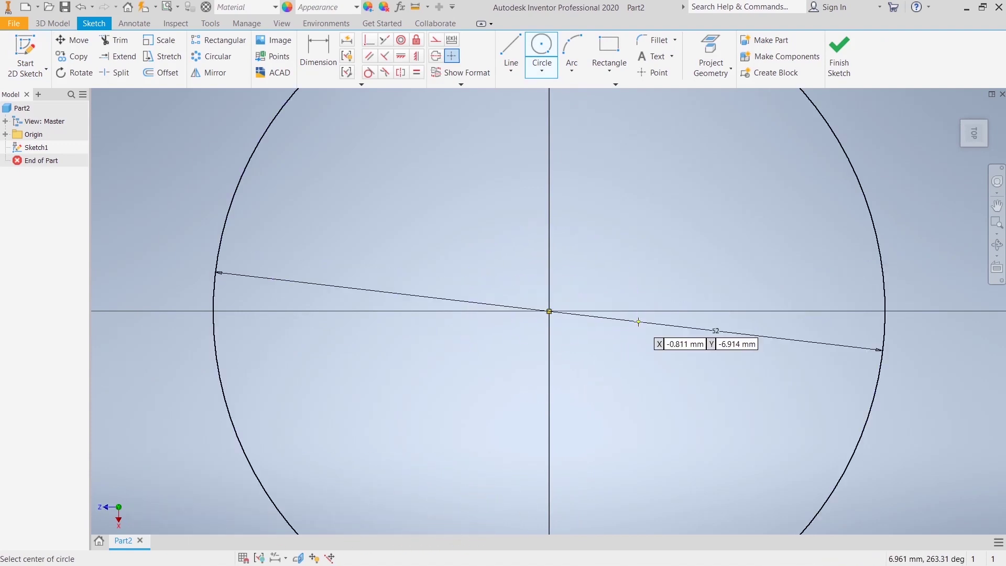
right_click(731, 180)
left_click(774, 184)
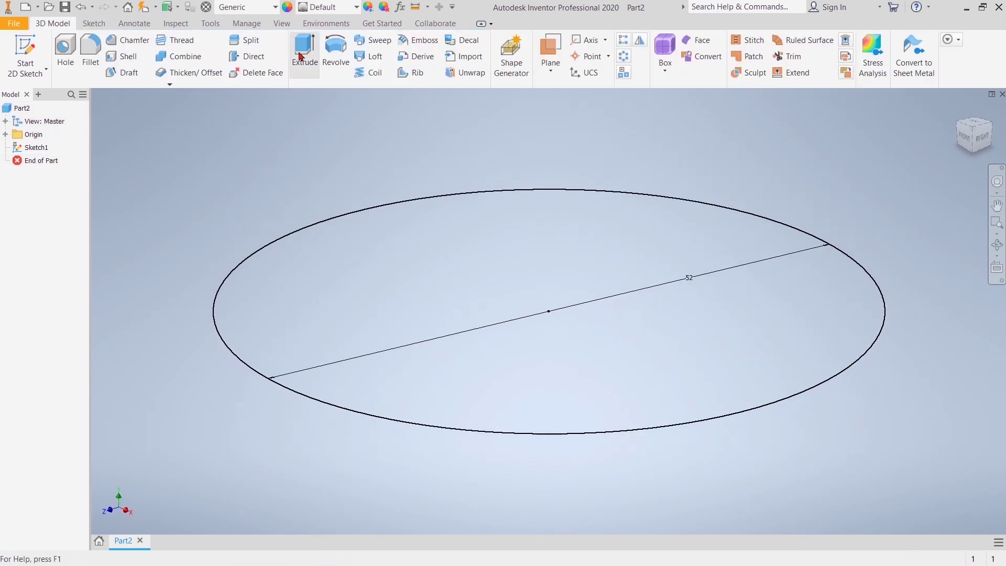
- Extrude the circle 5 mm into a solid disc
left_click(303, 55)
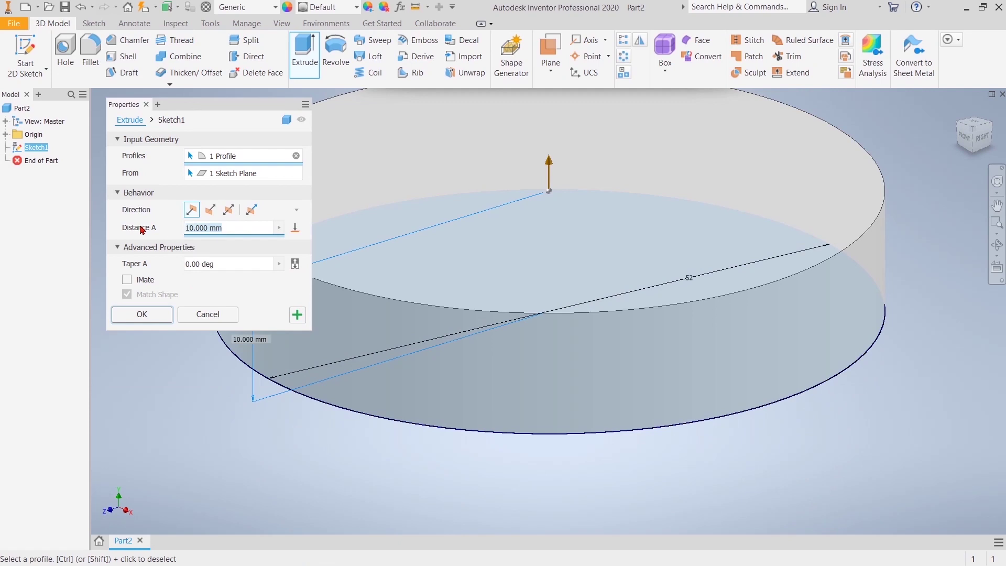
type("5")
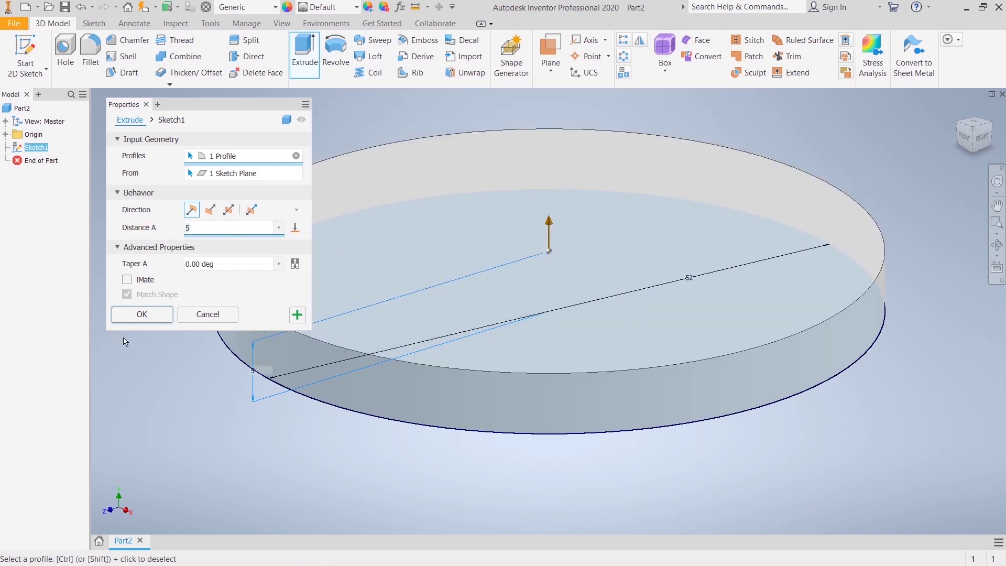
left_click(146, 320)
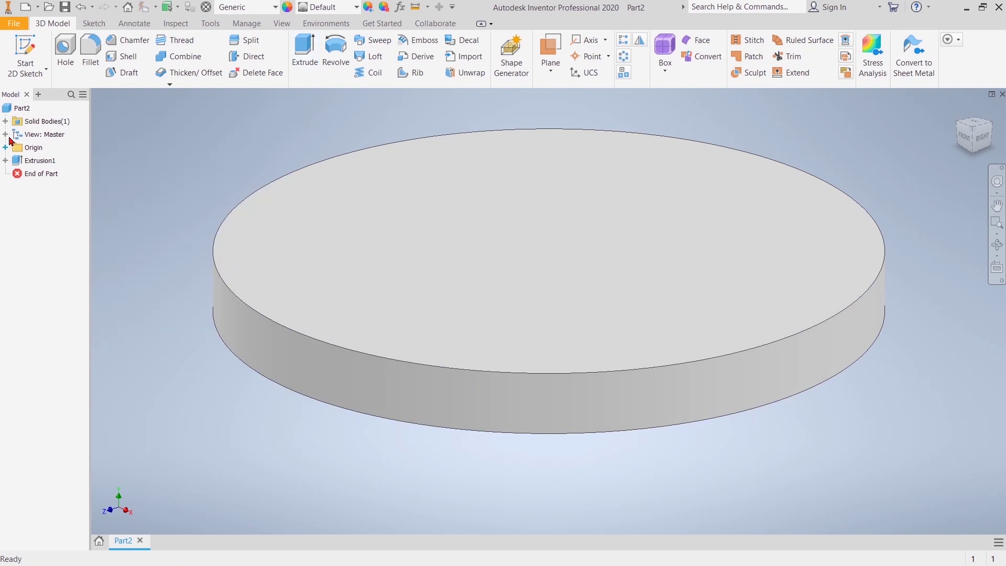
- Start a new sketch on the YZ Plane and project the existing geometry
left_click(25, 55)
left_click(6, 161)
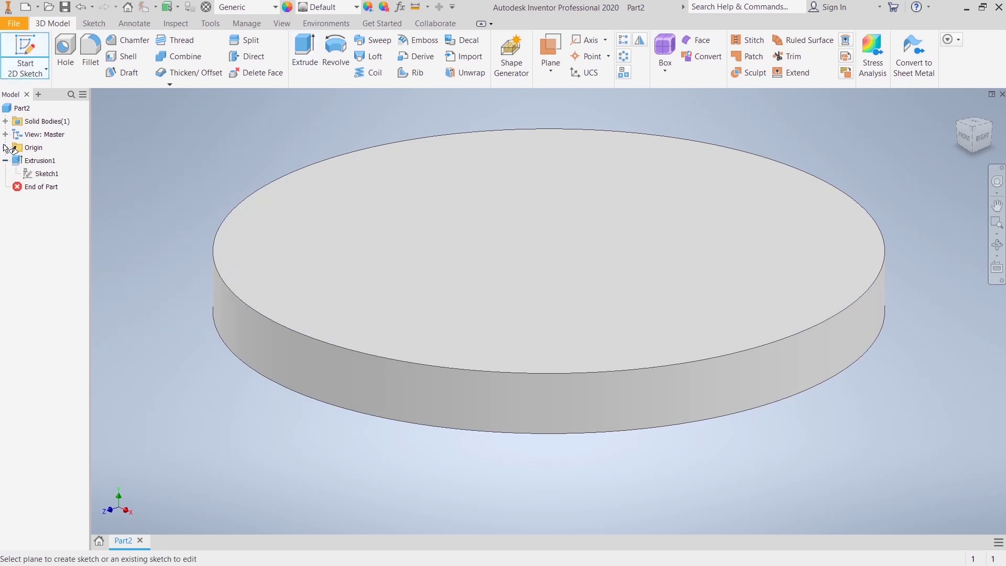
left_click(6, 161)
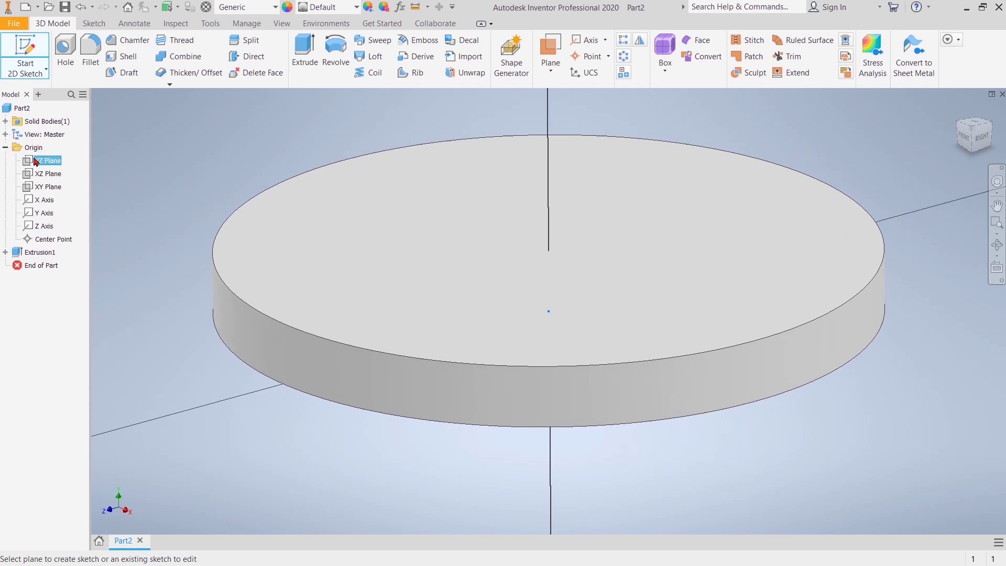
left_click(35, 162)
left_click(705, 48)
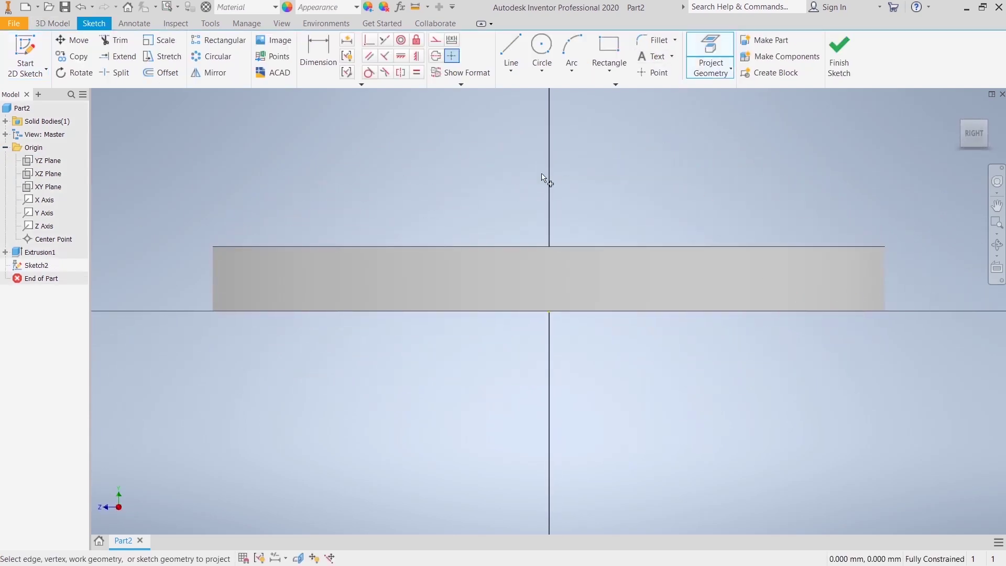
left_click(435, 39)
right_click(476, 390)
key("F2")
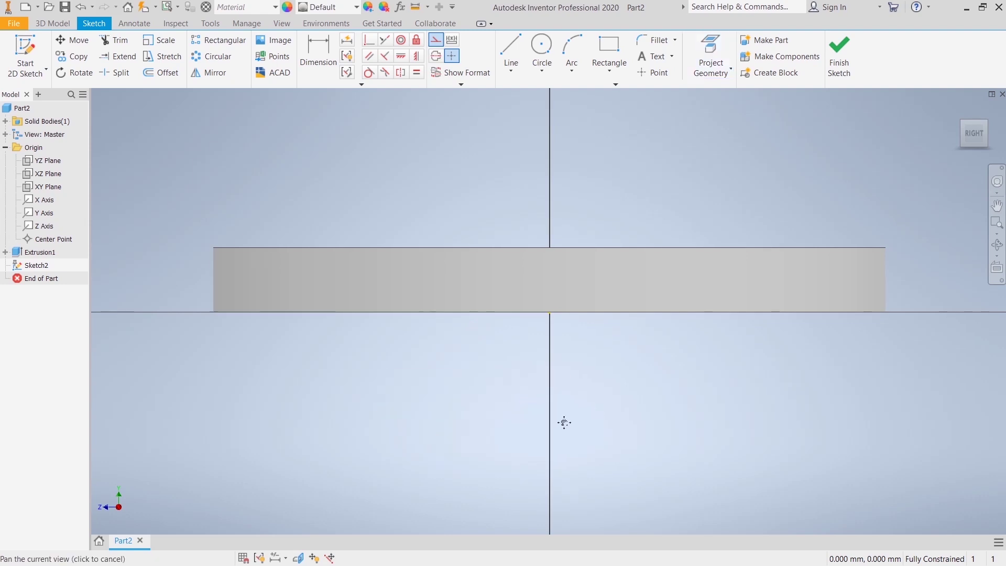
left_click_drag(564, 423, 477, 439)
- Draw lines 10 mm up, 10 mm across, then slanting down to the disc top
left_click(511, 50)
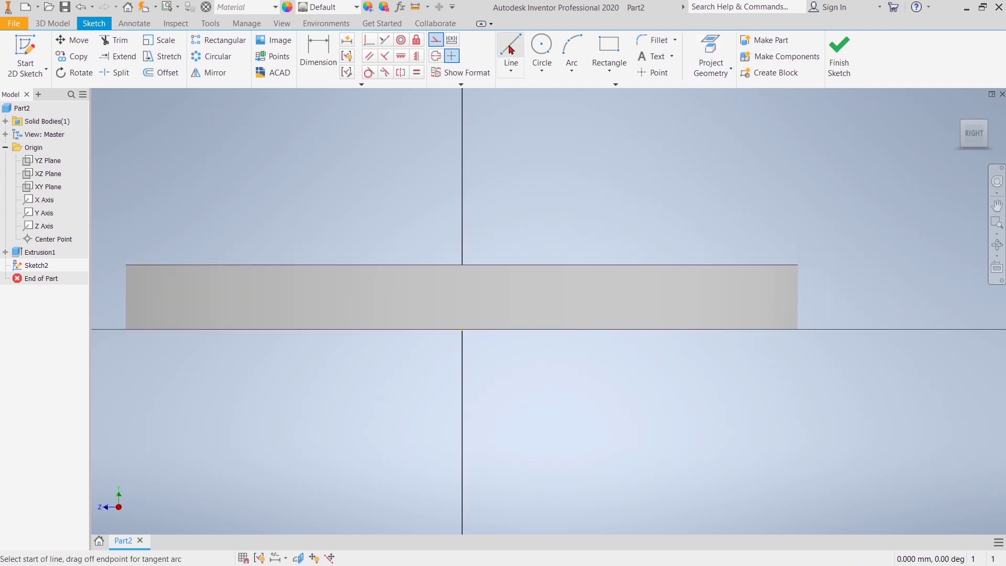
left_click(463, 330)
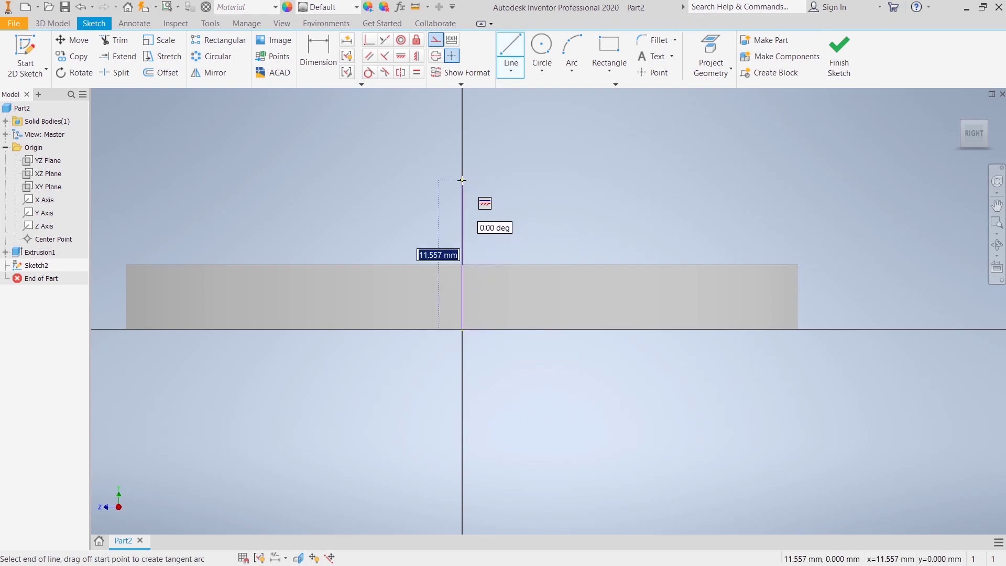
type("10")
key("Return")
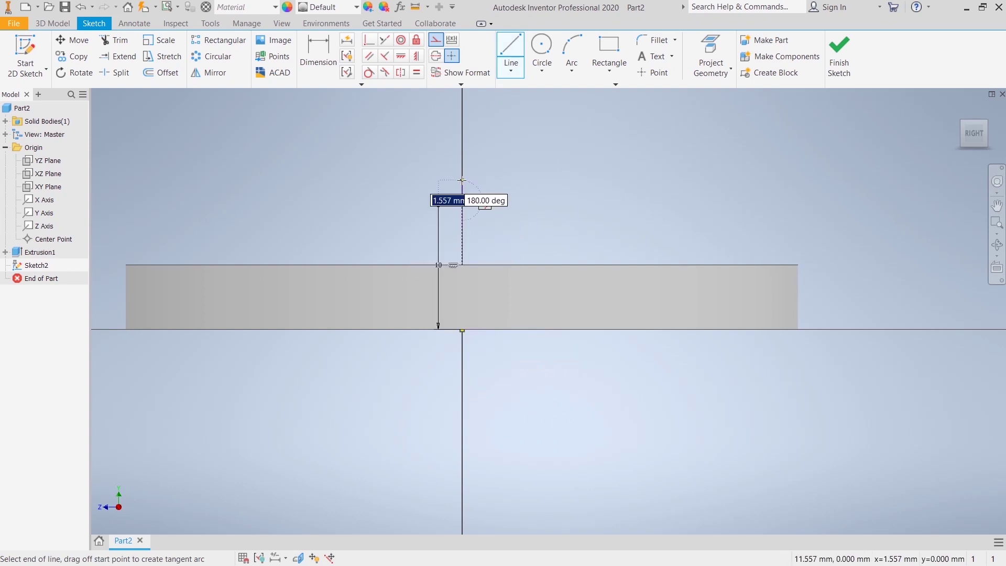
left_click(436, 40)
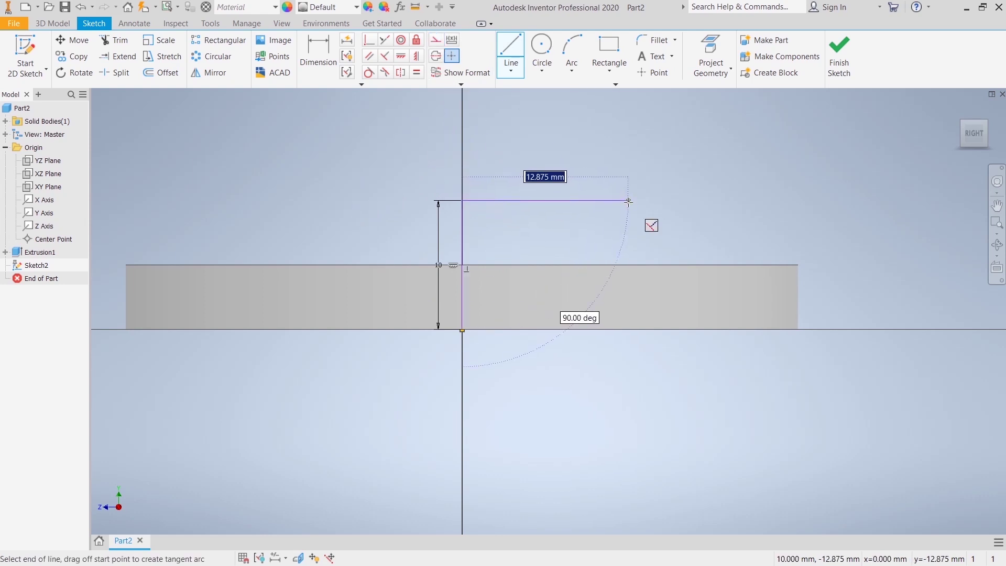
type("10")
key("Return")
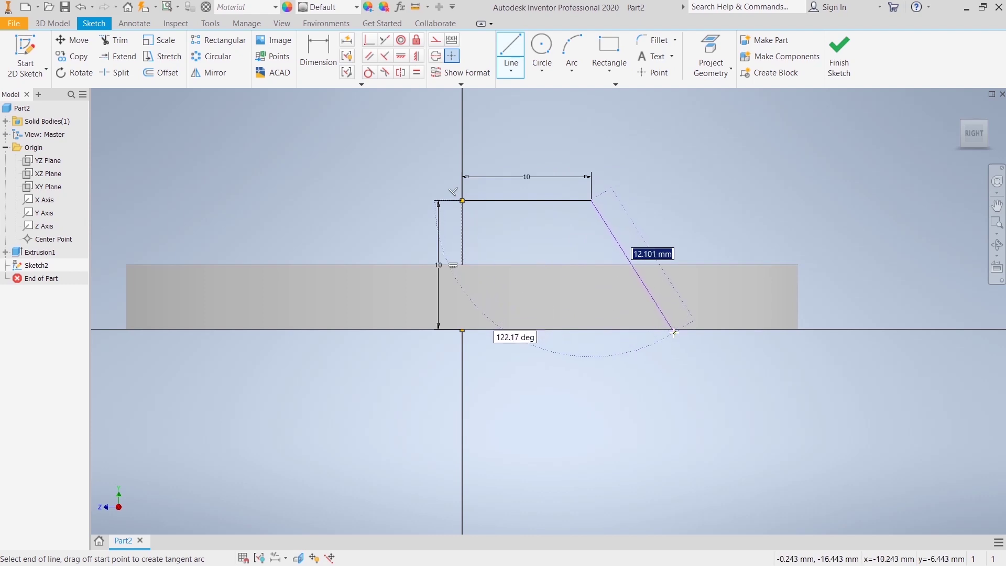
left_click(631, 264)
right_click(676, 193)
left_click(731, 209)
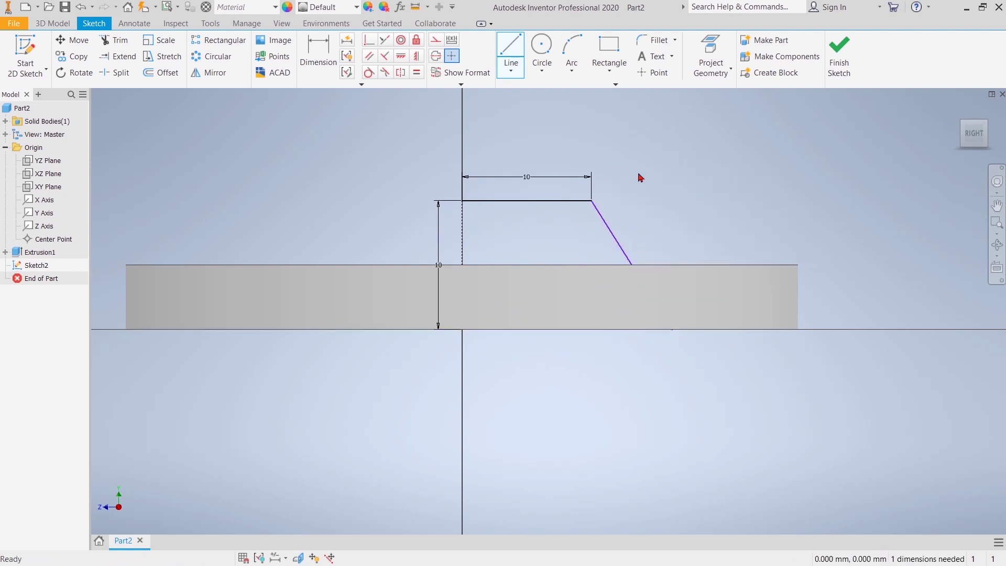
- Dimension the slanted side at 60° to the base and delete the vertical line
left_click(318, 53)
left_click(605, 229)
left_click(535, 330)
left_click(554, 283)
type("60")
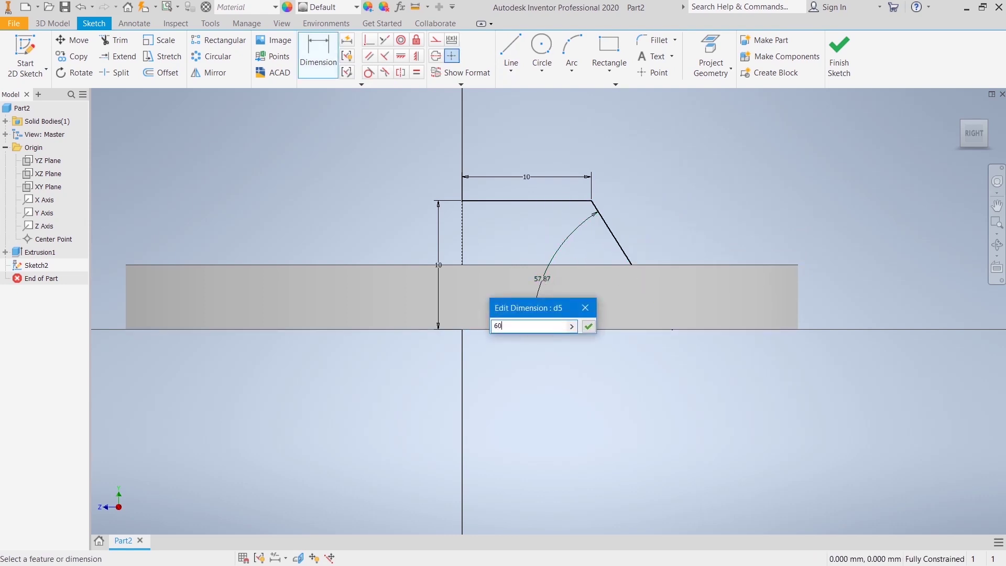
key("Return")
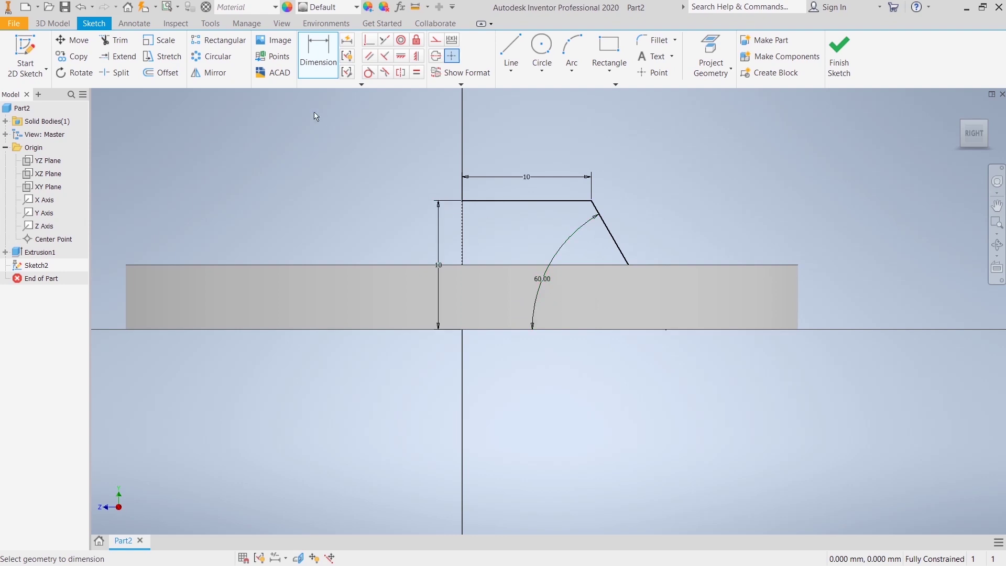
right_click(318, 137)
left_click(363, 138)
right_click(463, 247)
key("Escape")
key("Delete")
- Draw a horizontal base line from the origin and an inner slanted line from the top edge
left_click(511, 55)
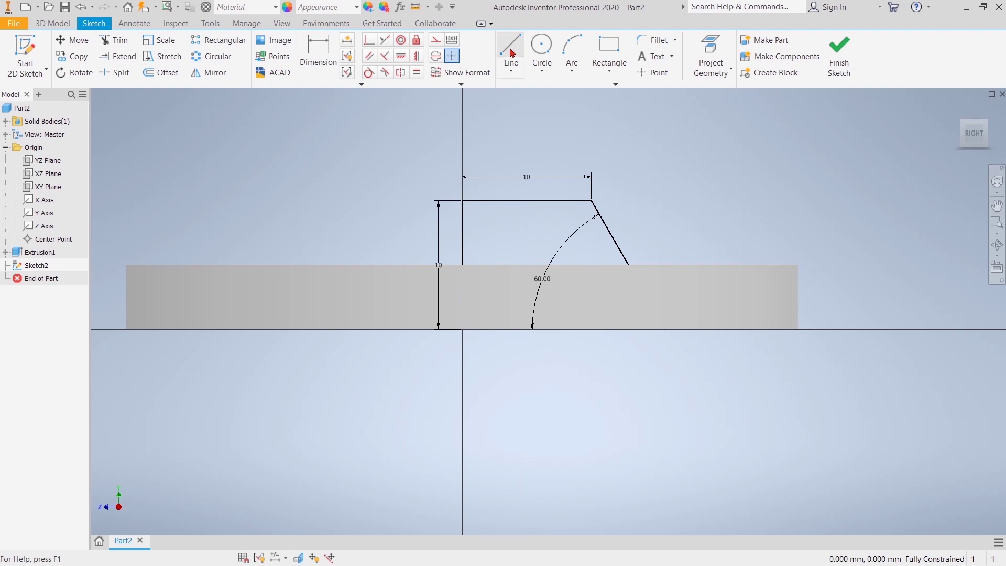
left_click(462, 333)
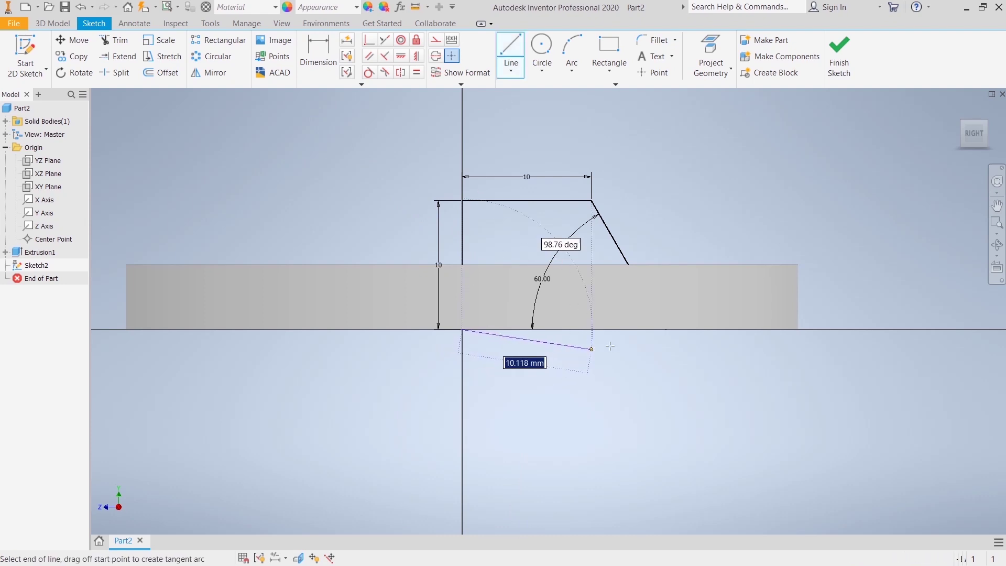
double_click(667, 332)
right_click(693, 175)
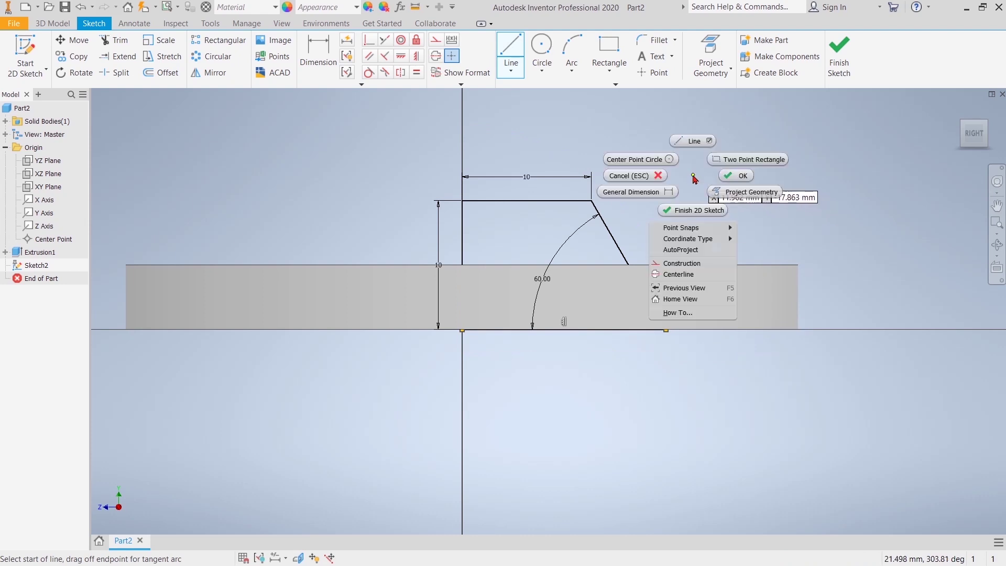
left_click(737, 177)
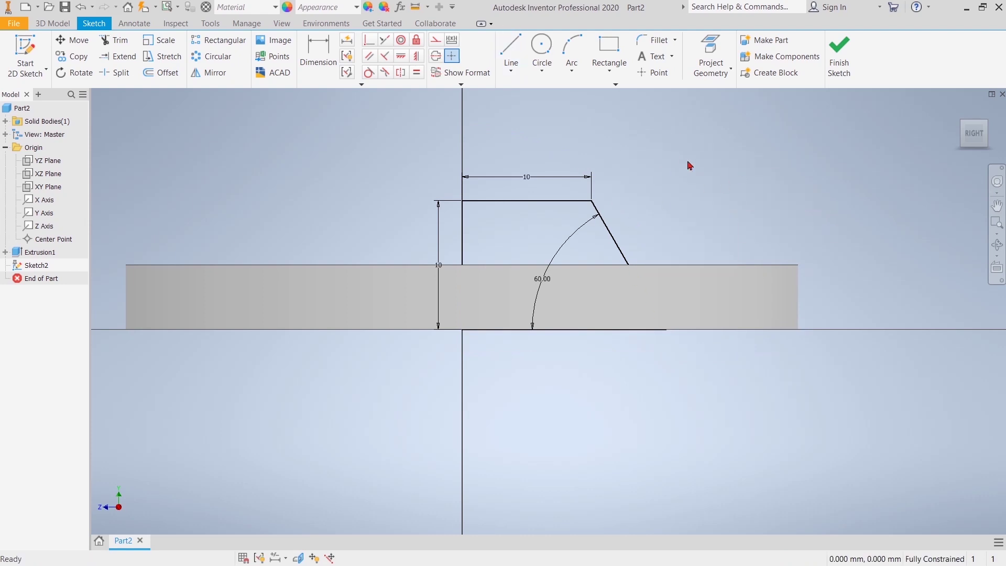
left_click(511, 53)
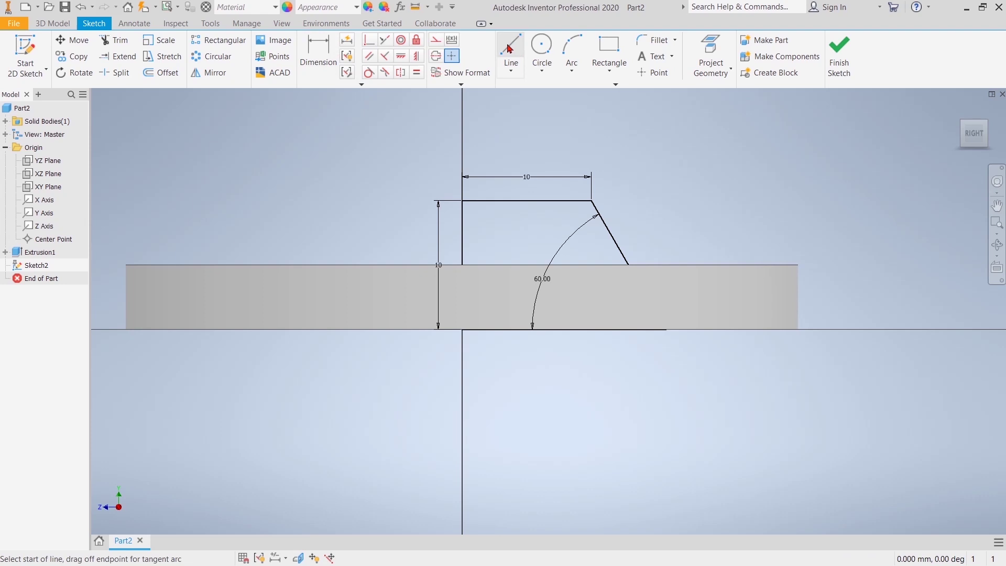
left_click(563, 201)
key("Return")
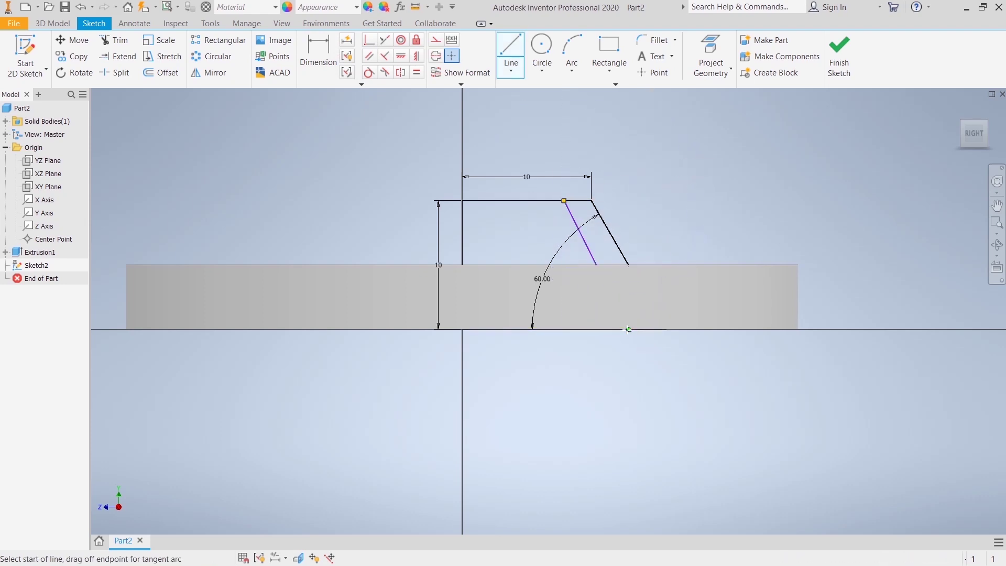
right_click(659, 190)
left_click(703, 185)
- Place the inner line 7.5 from the corner and make it parallel to the outer slanted edge
left_click(317, 53)
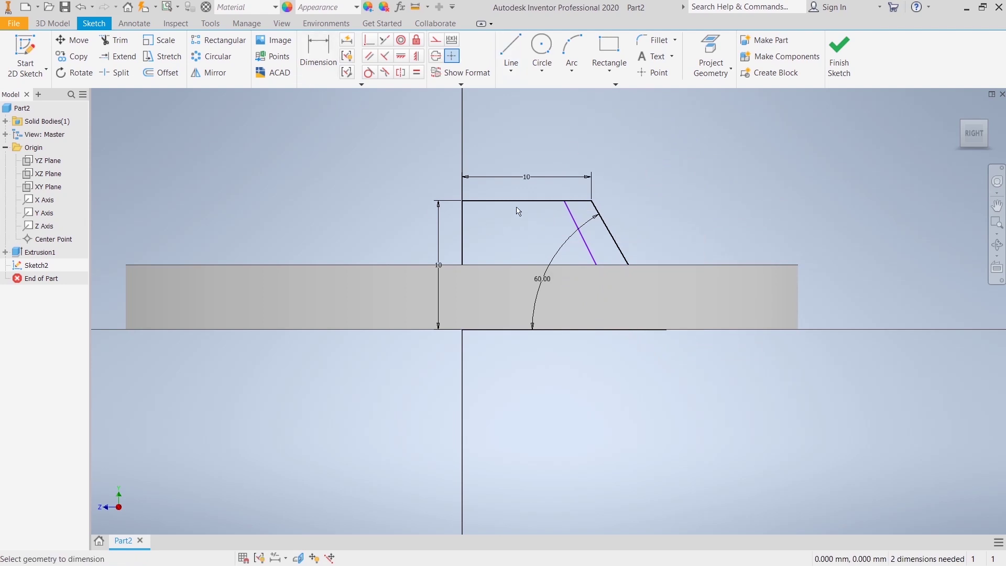
left_click(463, 202)
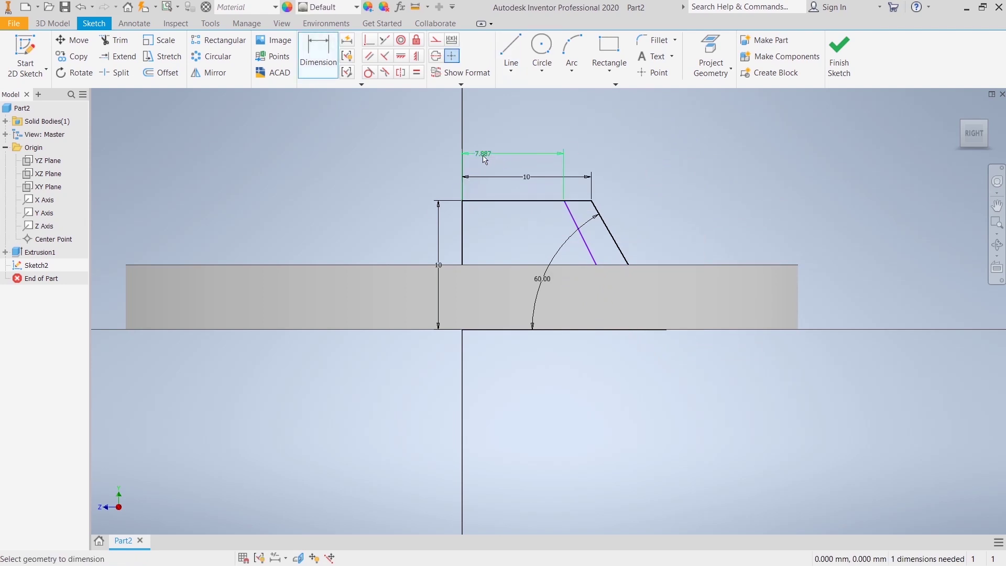
left_click(485, 158)
type("7.5")
key("Return")
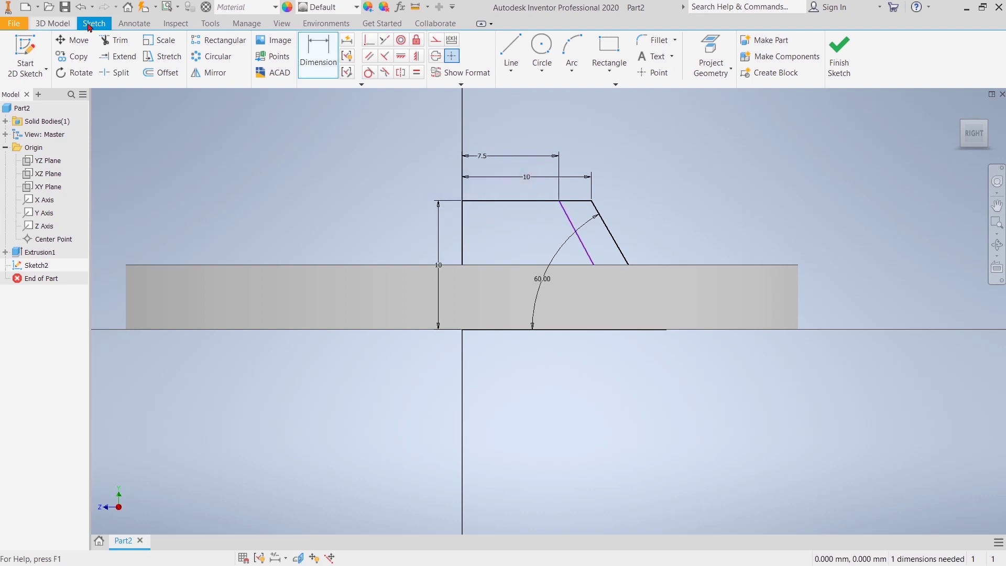
left_click(369, 56)
left_click(584, 246)
left_click(617, 243)
right_click(685, 207)
left_click(693, 207)
- Add a driven 60° angle, convert the inner line to construction, and finish the sketch
left_click(325, 57)
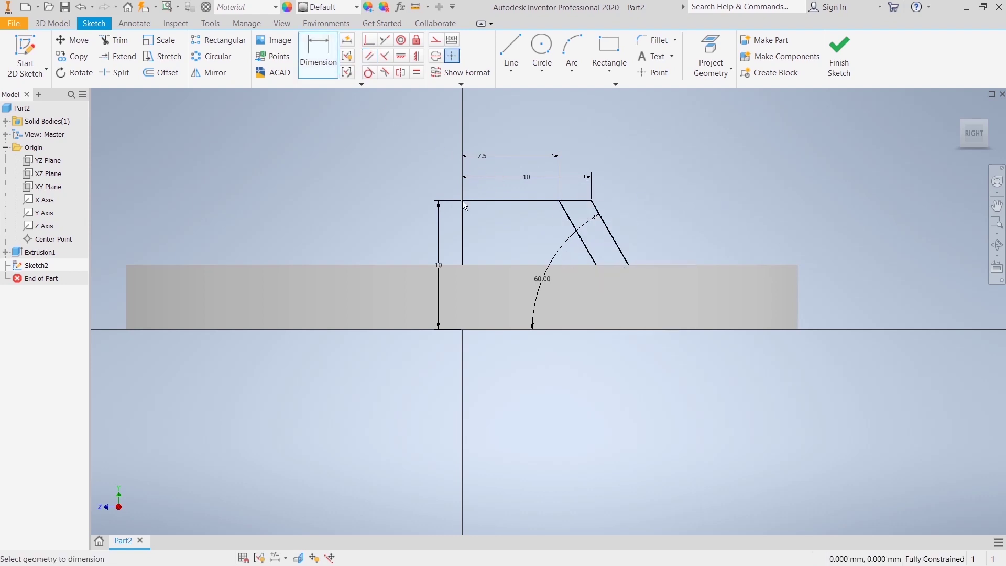
left_click(576, 228)
left_click(505, 330)
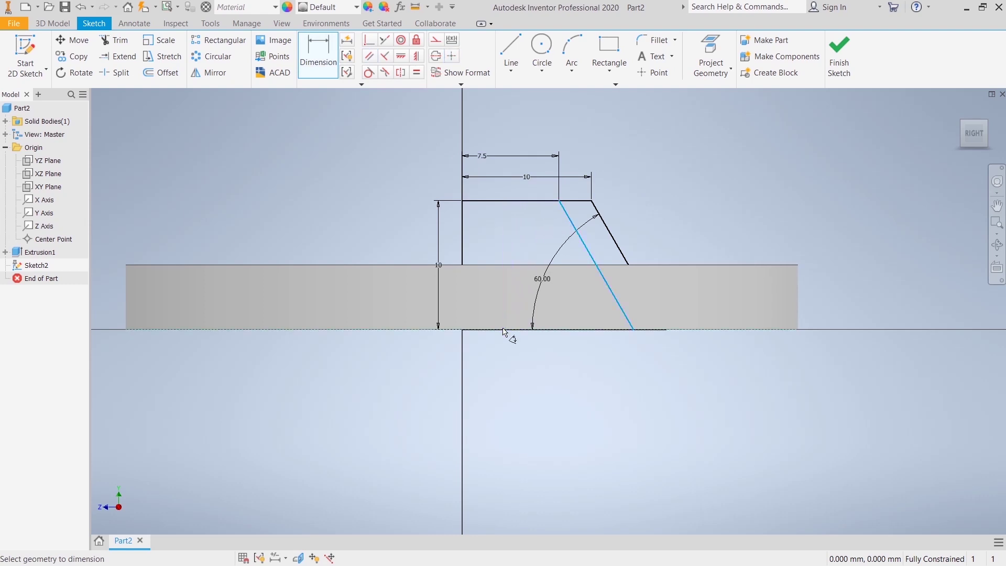
left_click(508, 295)
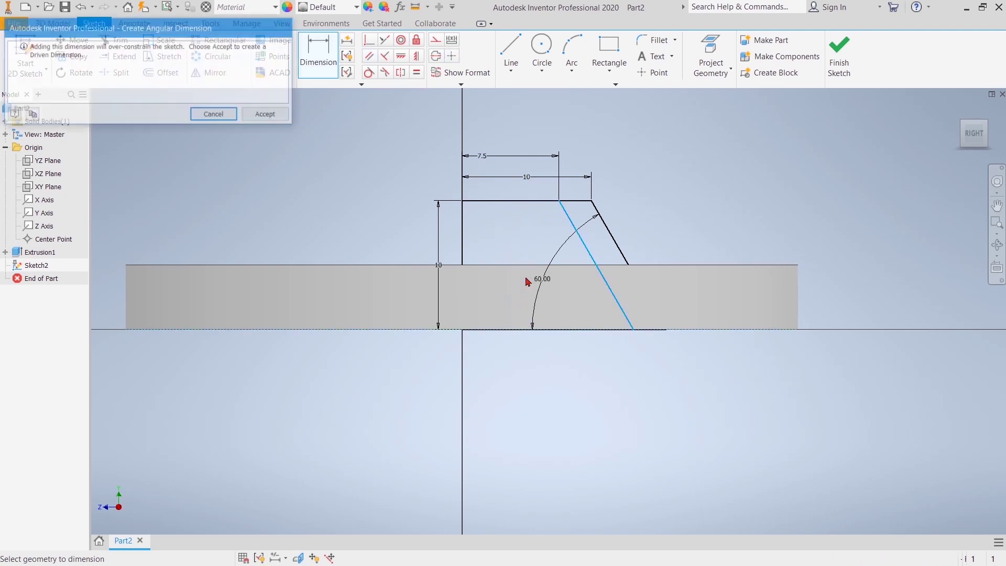
left_click(268, 112)
right_click(276, 167)
left_click(316, 162)
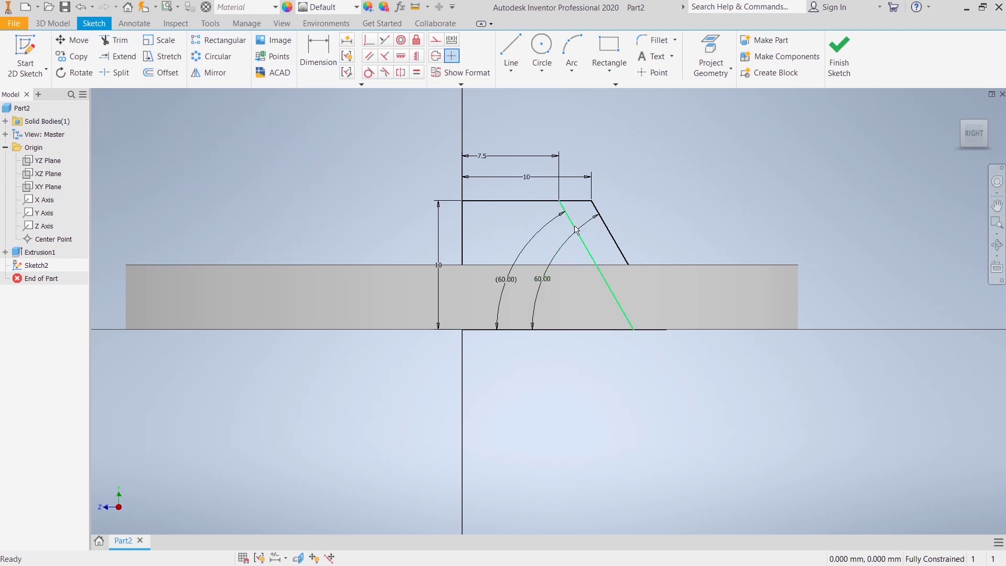
right_click(573, 226)
left_click(629, 224)
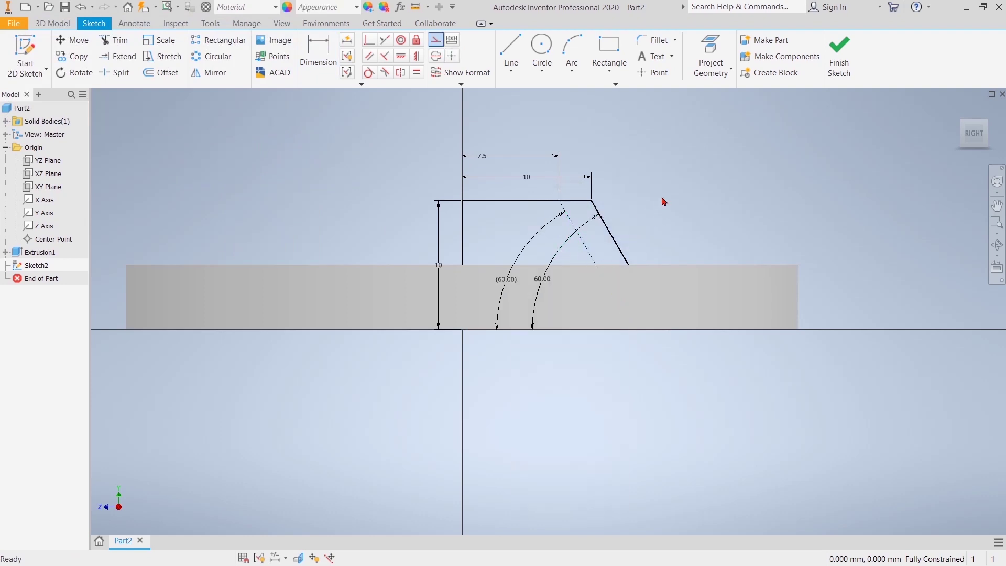
left_click(839, 55)
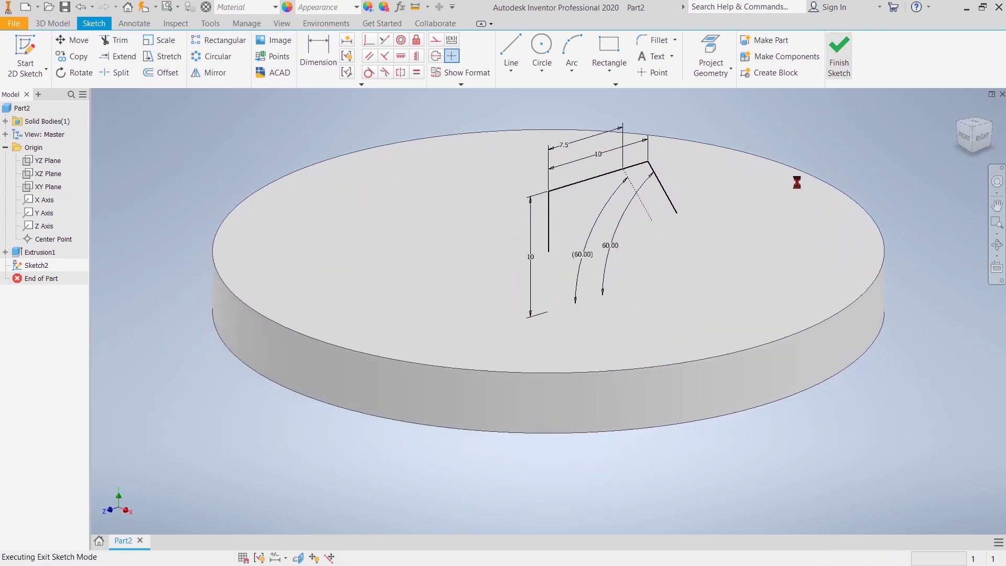
- Revolve the profile 360° about the left vertical edge to create Revolution1
left_click(336, 55)
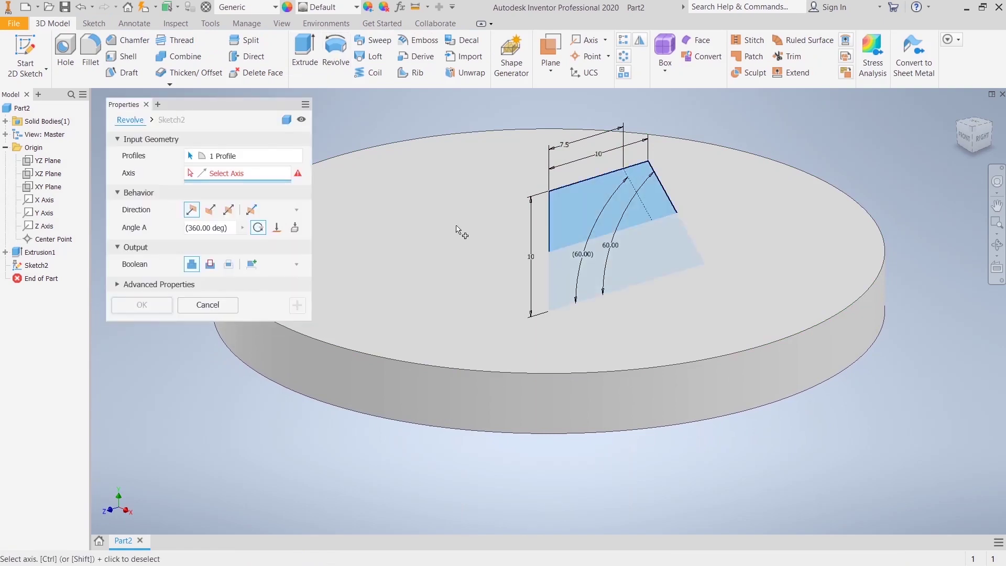
left_click(550, 236)
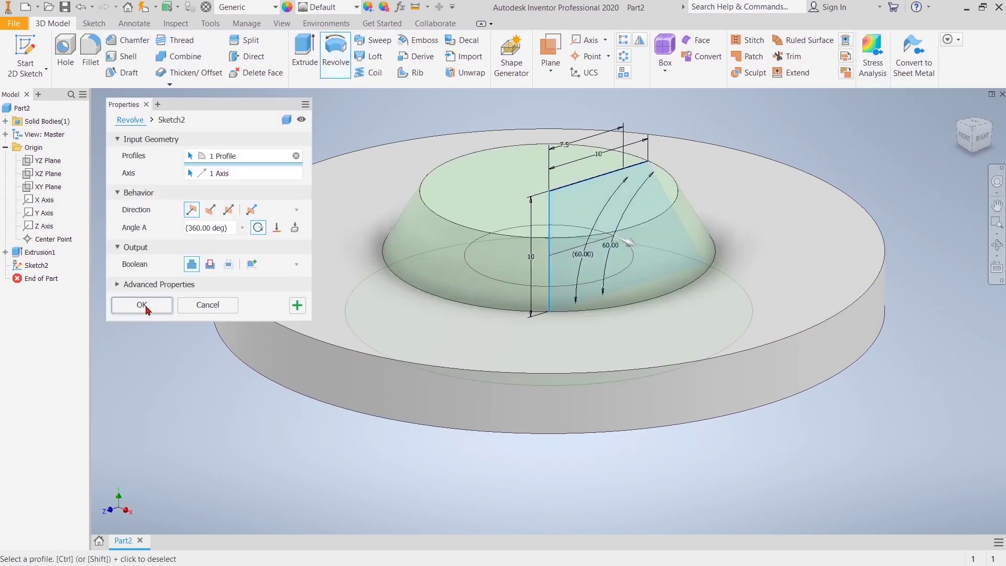
left_click(146, 305)
- Reopen Sketch2 under the revolve feature for editing
left_click(5, 265)
left_click(45, 278)
left_click(174, 347)
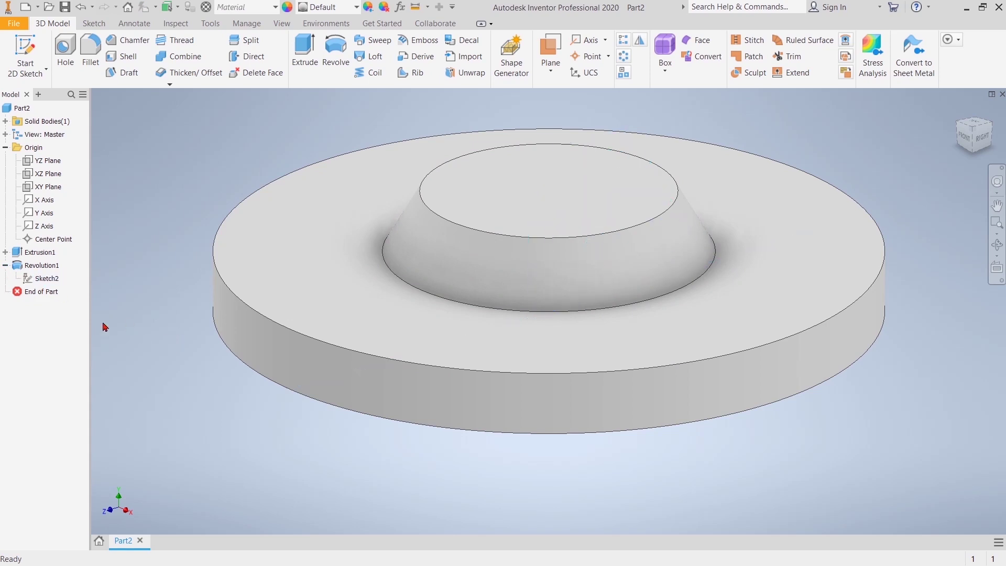
left_click(53, 281)
double_click(53, 280)
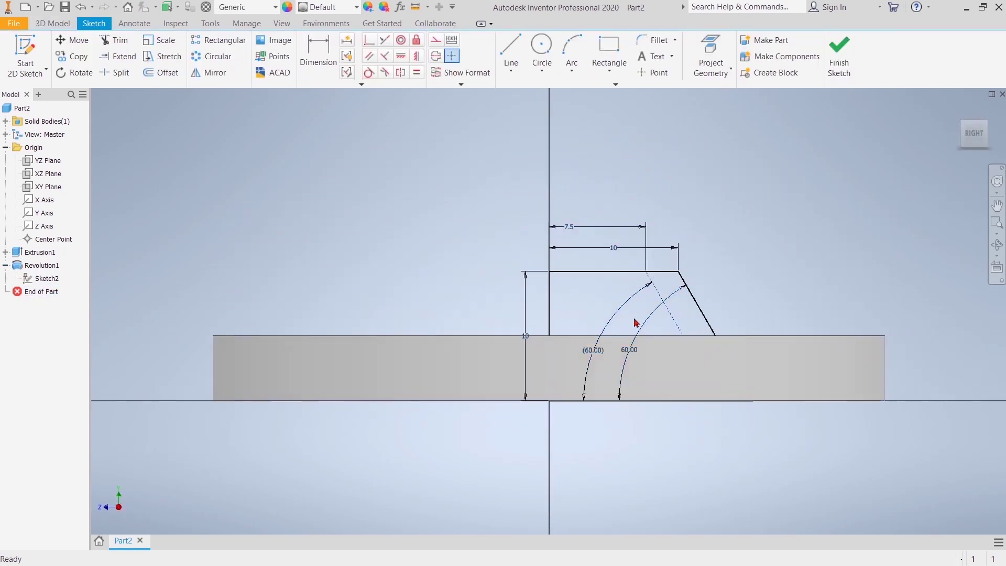
- Finish editing Sketch2 and make its lines visible in the 3D view
left_click(683, 335)
right_click(682, 330)
left_click(668, 288)
left_click(832, 77)
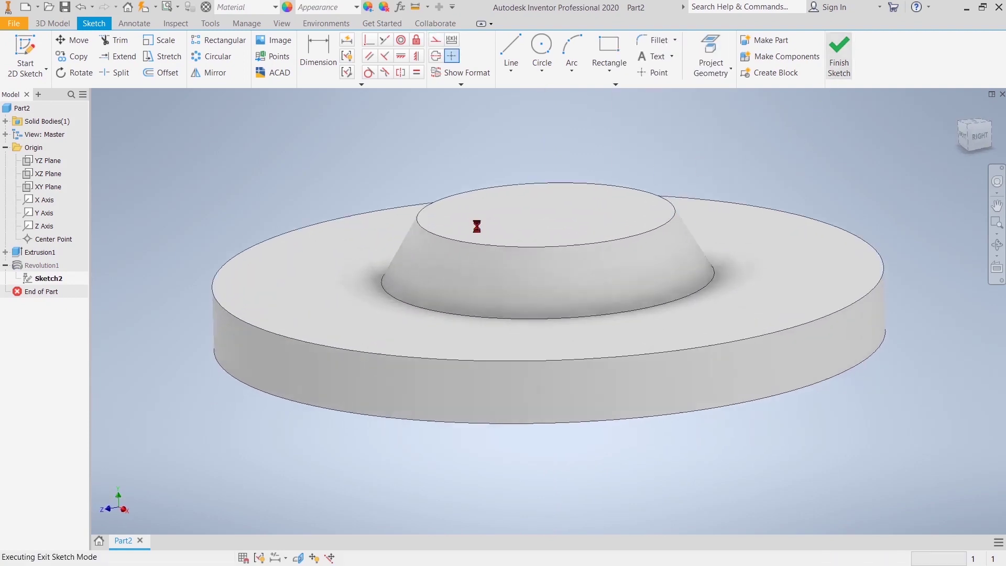
left_click(46, 280)
right_click(46, 282)
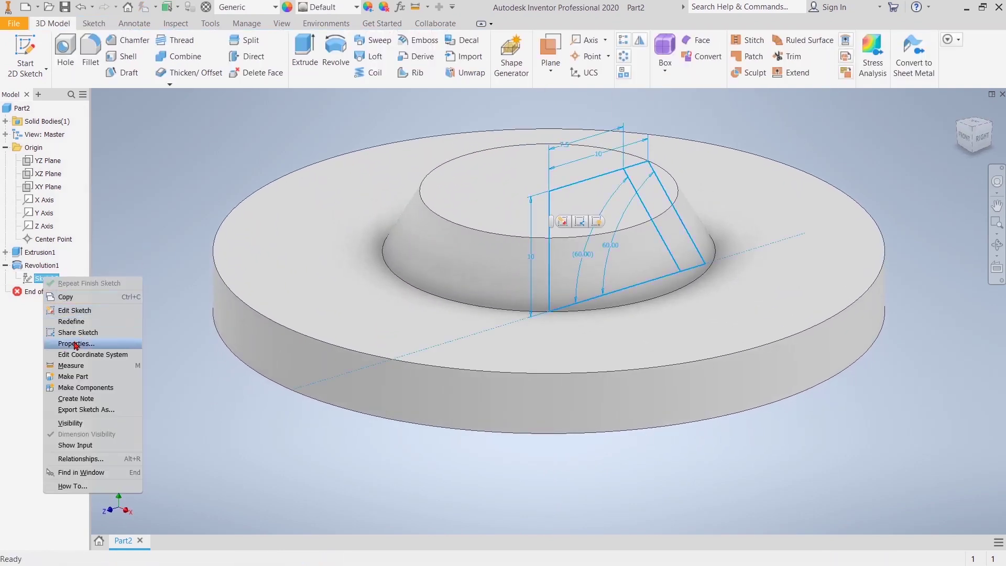
left_click(147, 213)
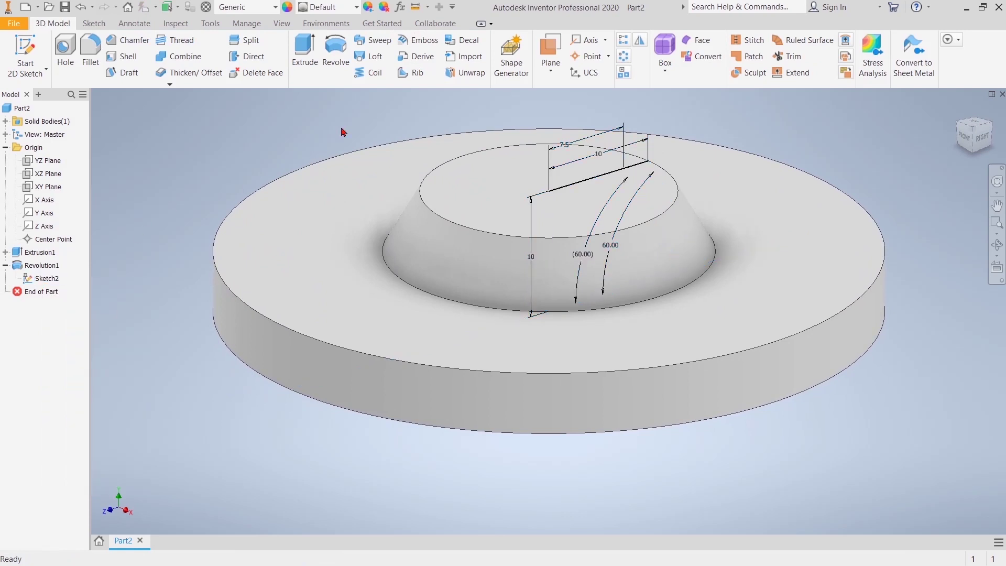
- Revolve-cut the inner profile about the vertical line, then hide Sketch2
left_click(336, 50)
left_click(591, 222)
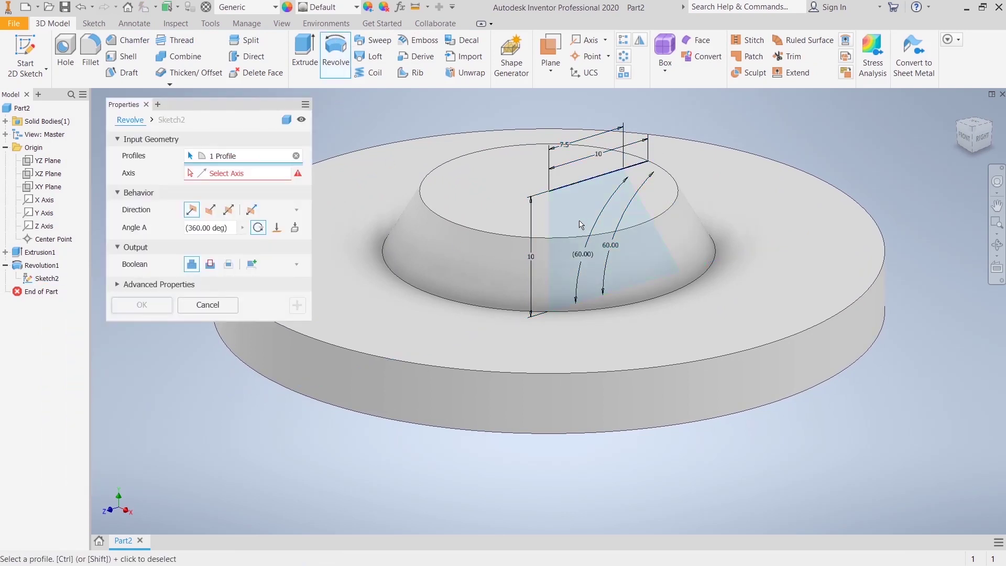
left_click(212, 266)
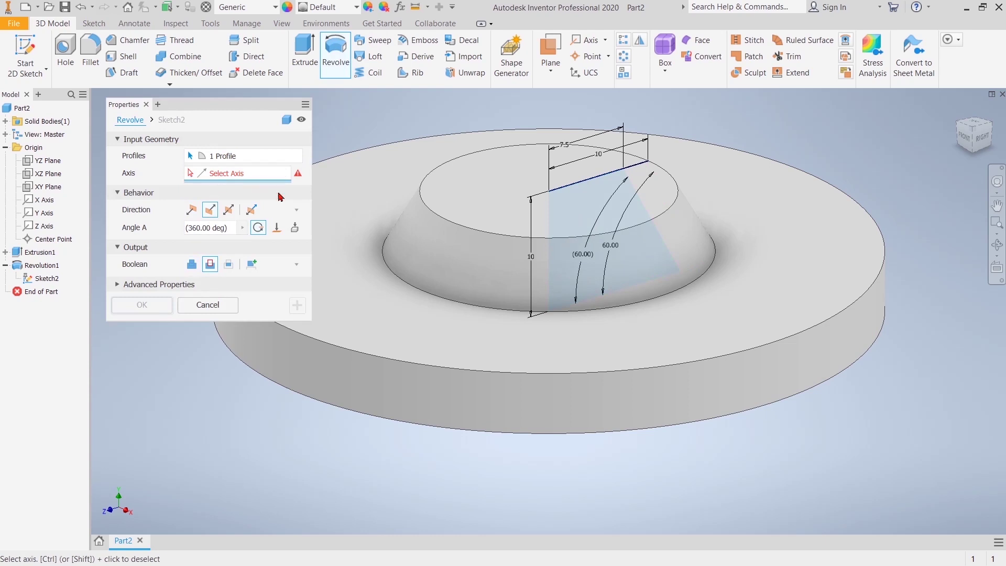
left_click(548, 261)
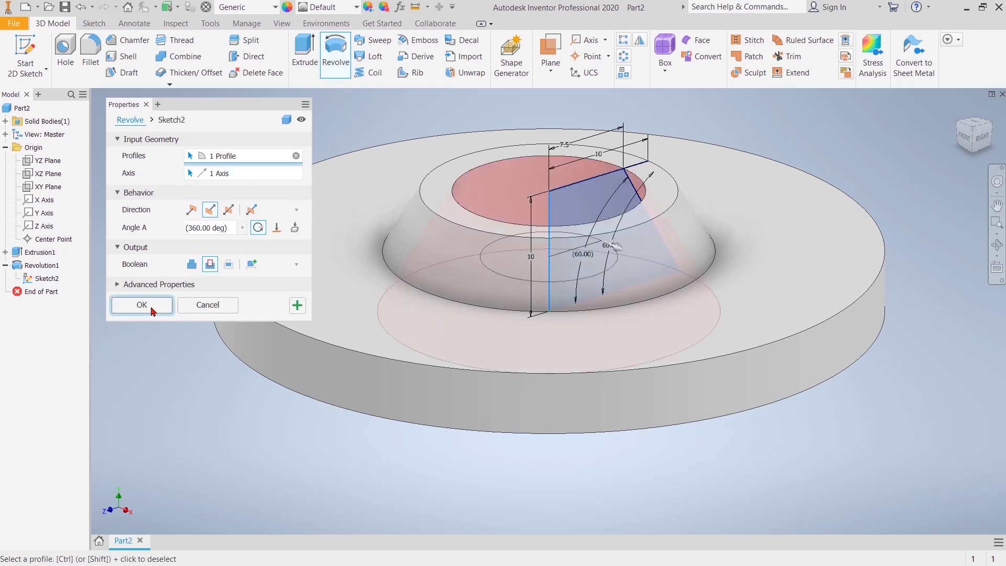
left_click(152, 311)
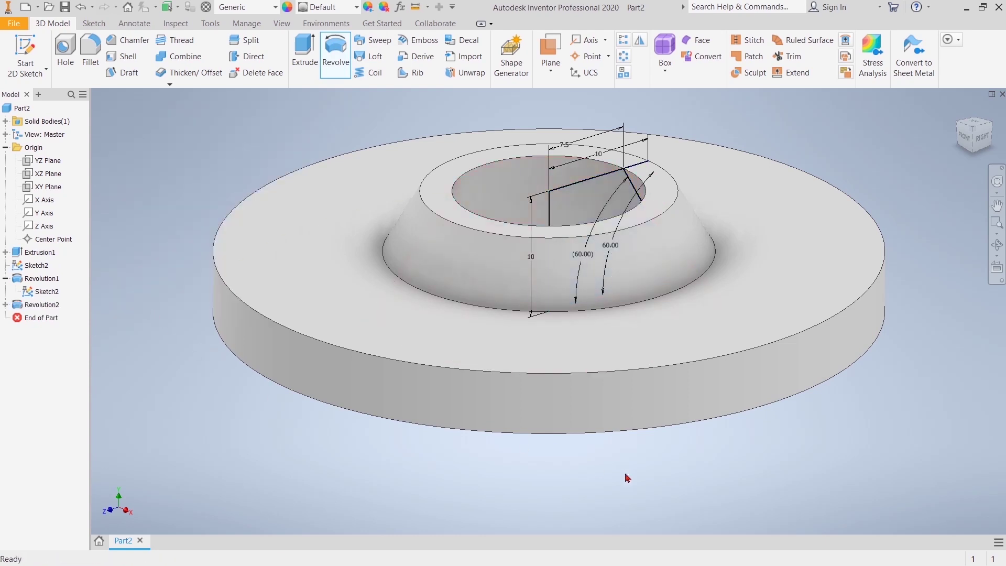
right_click(46, 296)
left_click(58, 425)
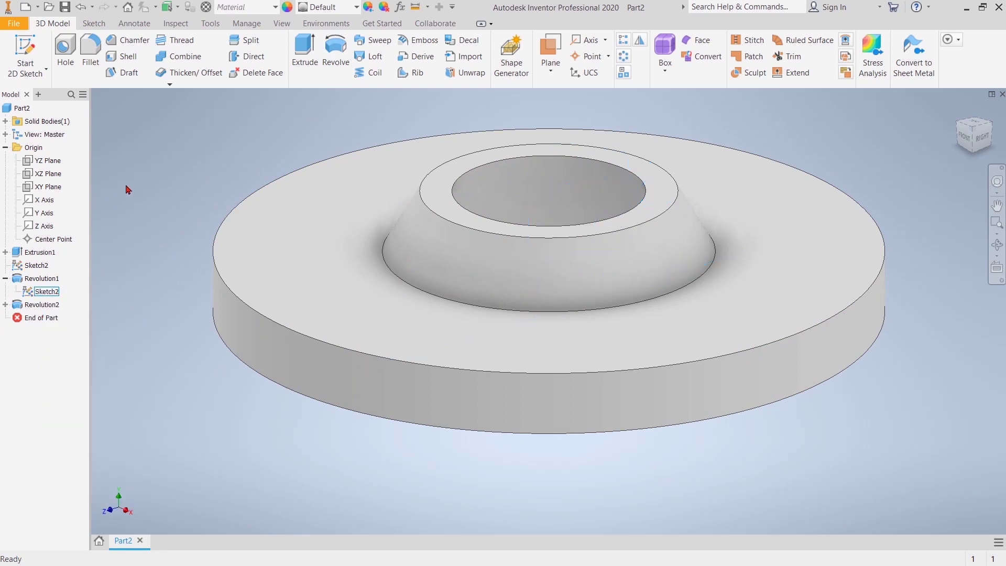
mouse_move(166, 176)
middle_mouse_down("shift")
mouse_move(172, 112)
mouse_move(173, 135)
mouse_move(333, 340)
mouse_move(332, 253)
mouse_move(355, 384)
middle_mouse_up("shift")
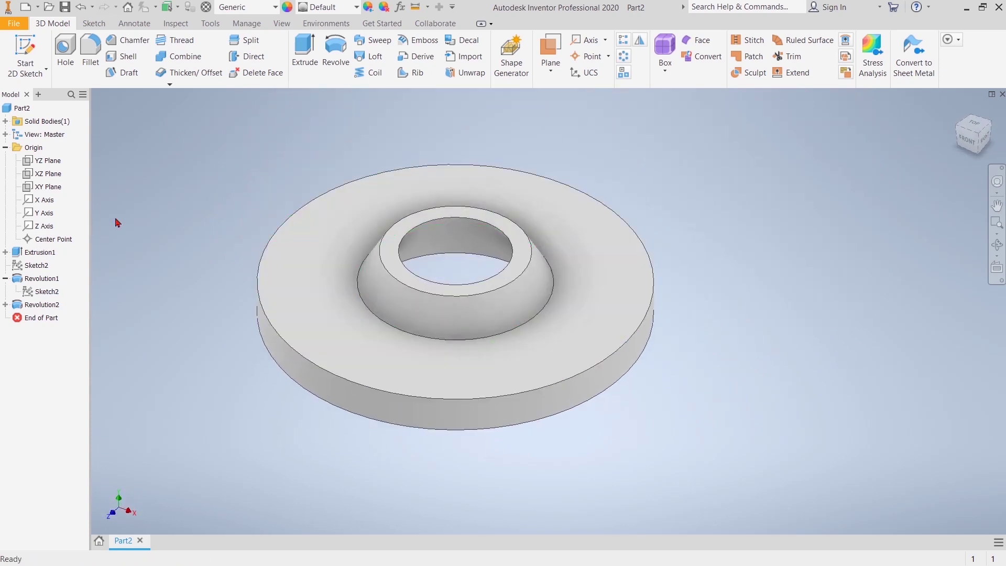
- Start a new sketch on the YZ Plane and project the part geometry
left_click(25, 50)
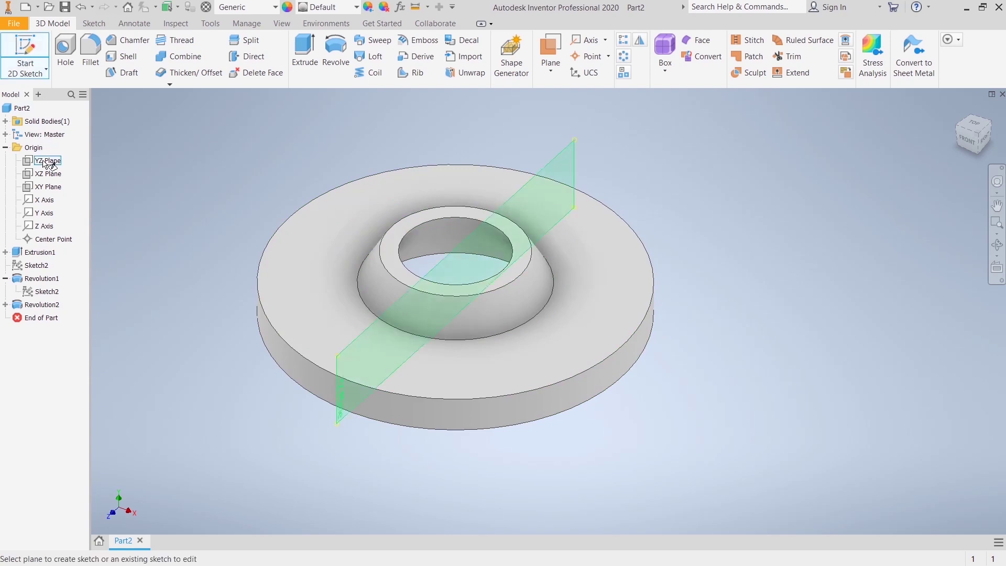
left_click(46, 163)
left_click(704, 49)
left_click(434, 42)
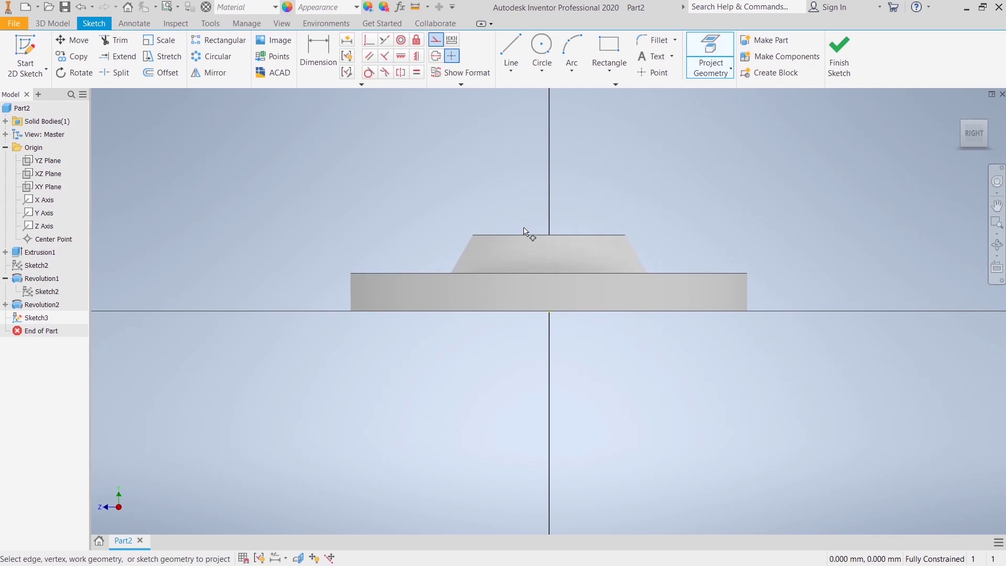
left_click(525, 237)
right_click(515, 197)
left_click(549, 194)
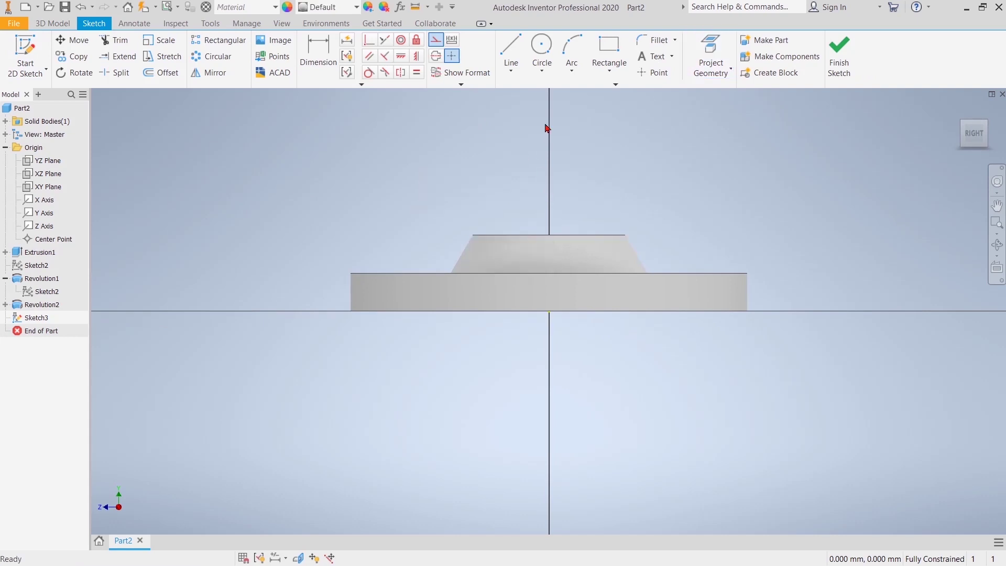
- Draw a 45 mm vertical line from the boss top, a tangent arc, and a descending line as normal geometry
left_click(518, 48)
left_click(549, 235)
middle_click_drag(554, 198, 547, 317)
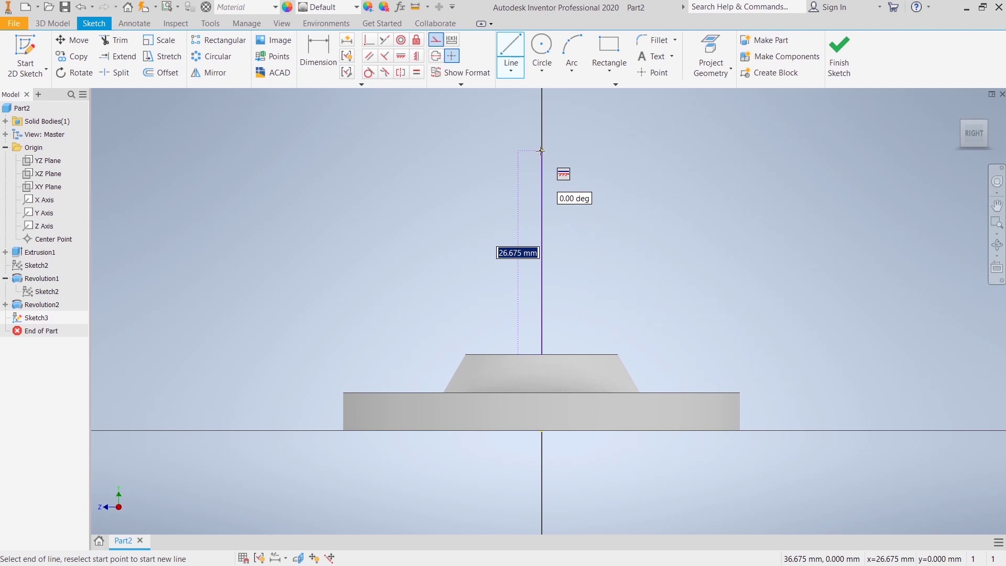
type("10")
key("Return")
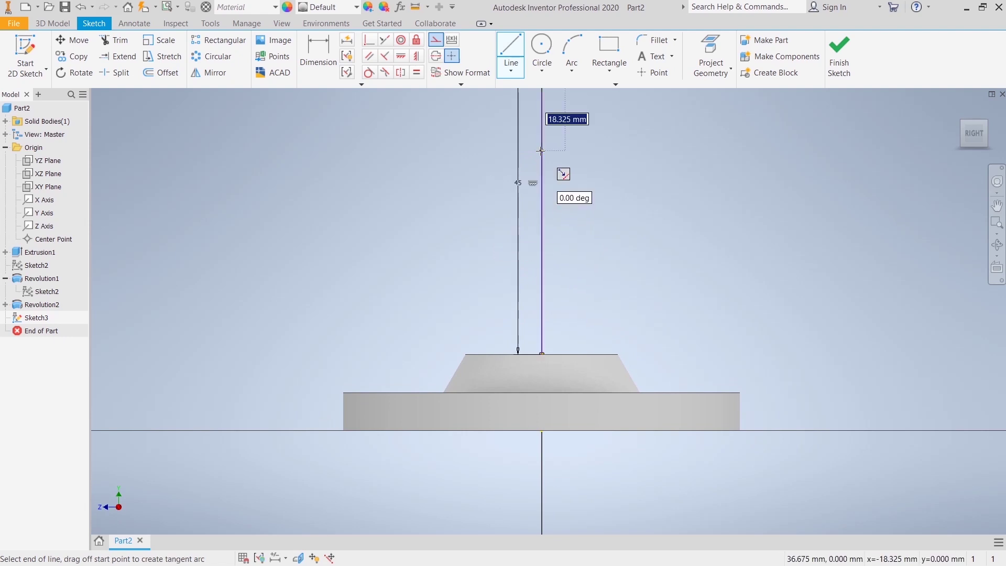
middle_click_drag(540, 151, 488, 418)
scroll(487, 418, "up", 1)
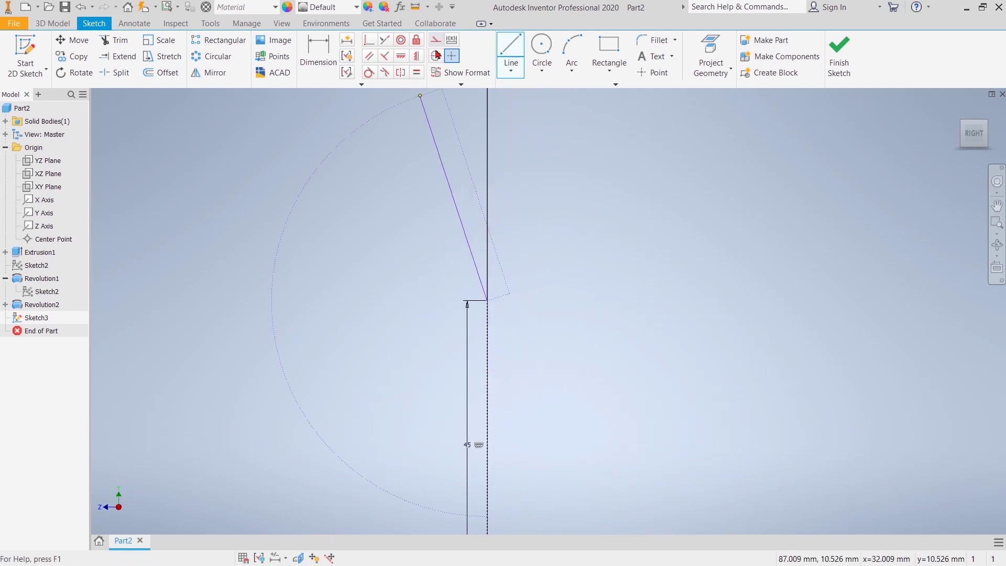
mouse_move(488, 301)
left_mouse_down()
mouse_move(618, 289)
mouse_move(621, 300)
left_mouse_up()
middle_click_drag(610, 367, 570, 207)
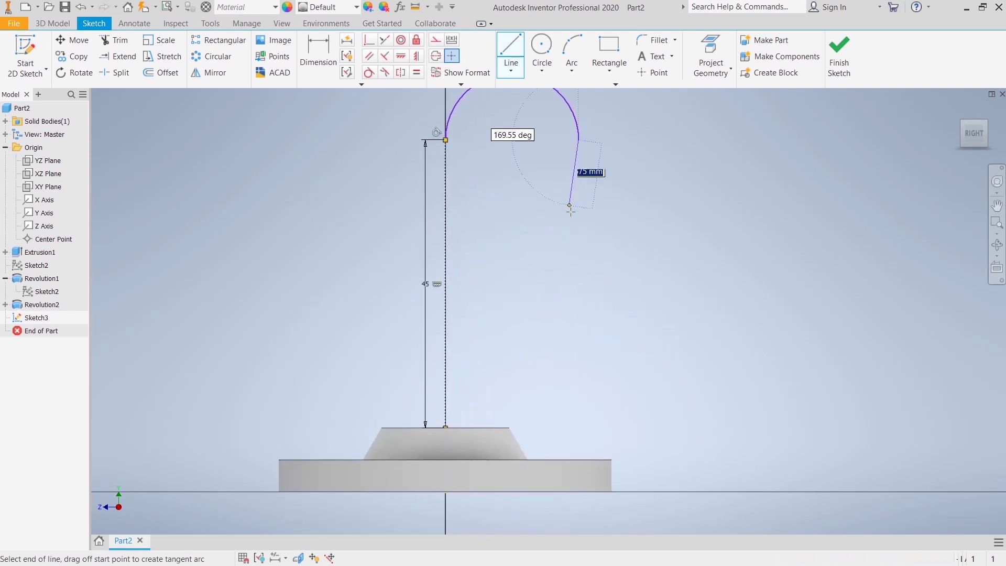
right_click(614, 200)
left_click(655, 202)
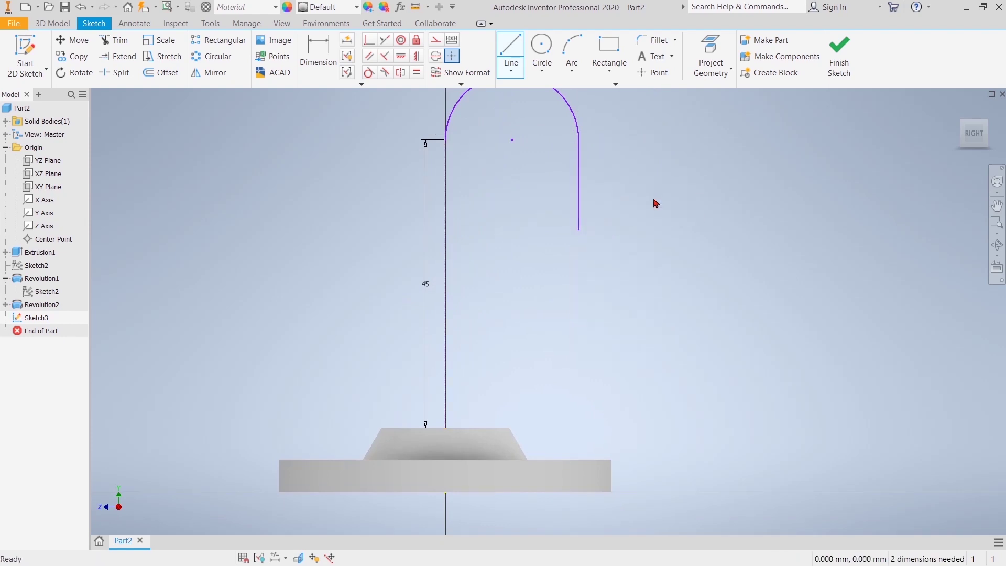
right_click(446, 255)
left_click(495, 255)
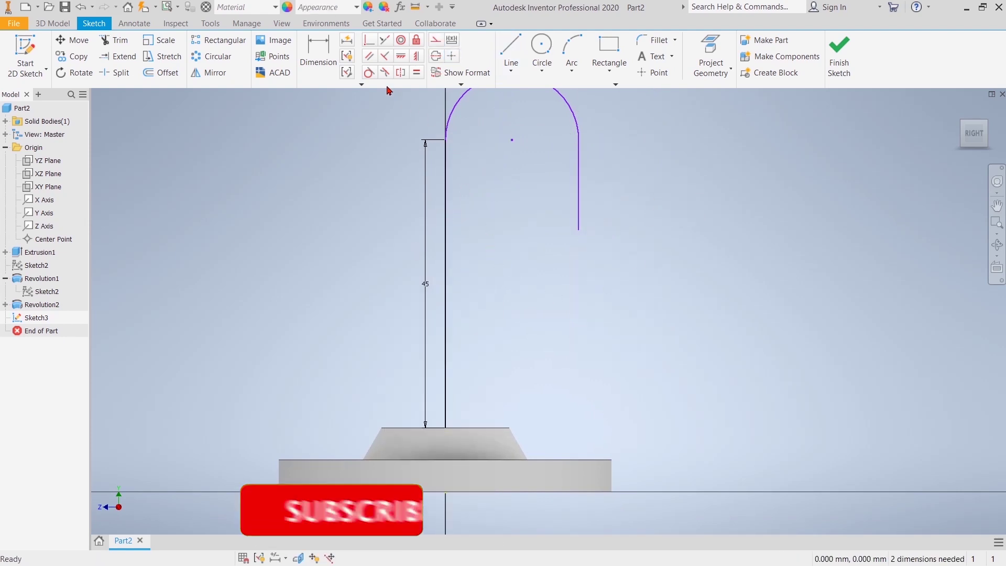
- Dimension the arc radius to 11.5 and the downward leg to 15
left_click(321, 54)
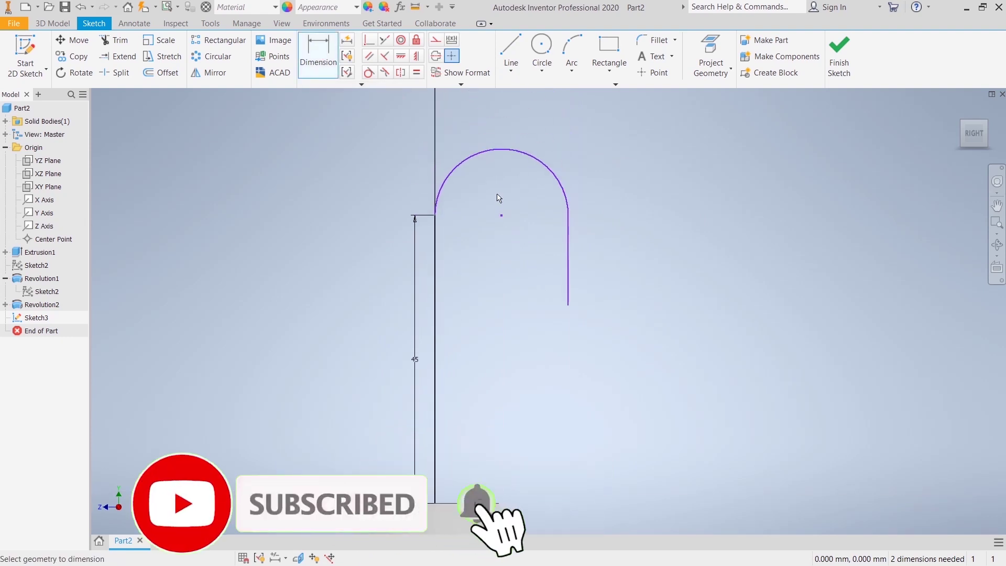
left_click(481, 155)
left_click(465, 109)
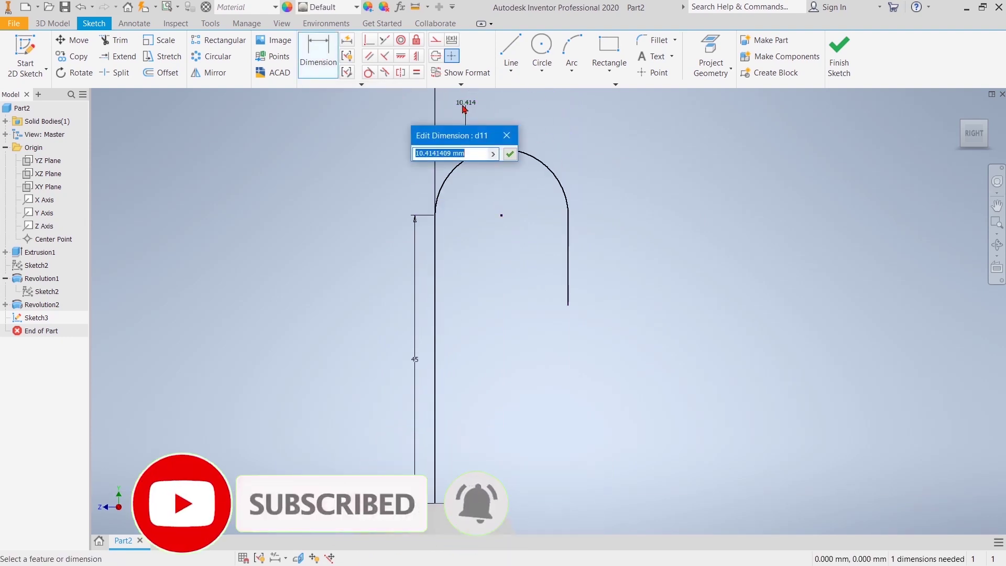
type("1.5")
key("Return")
left_click(583, 259)
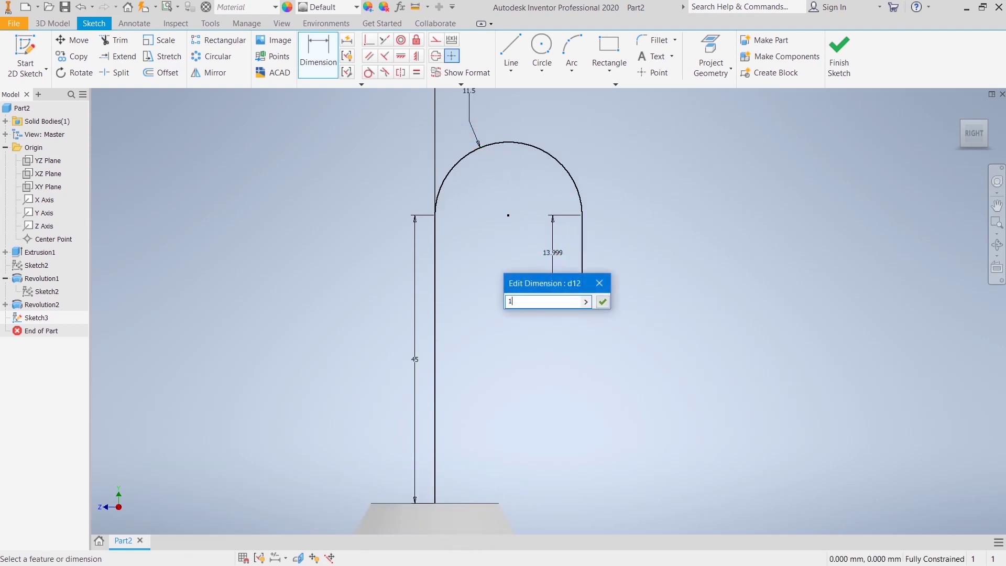
type("5")
key("Return")
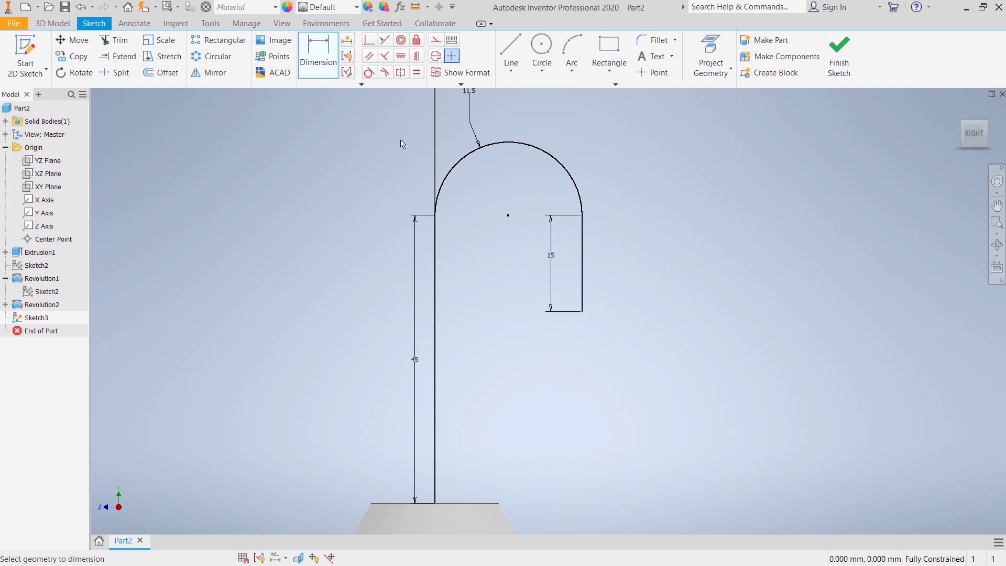
right_click(329, 178)
left_click(355, 166)
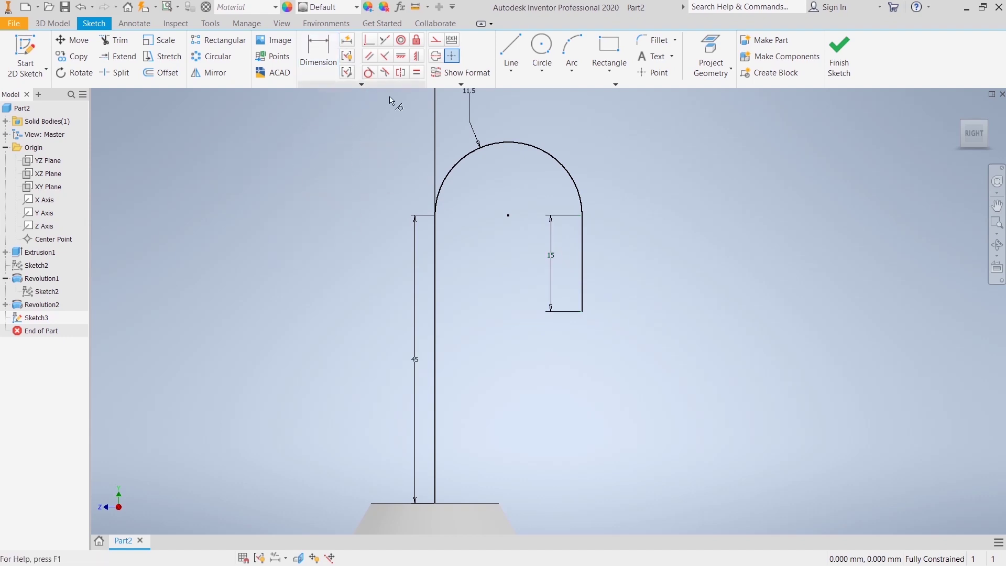
- Try a tangent constraint between the arc and leg, dismiss the warning, and finish the sketch
left_click(560, 167)
left_click(584, 246)
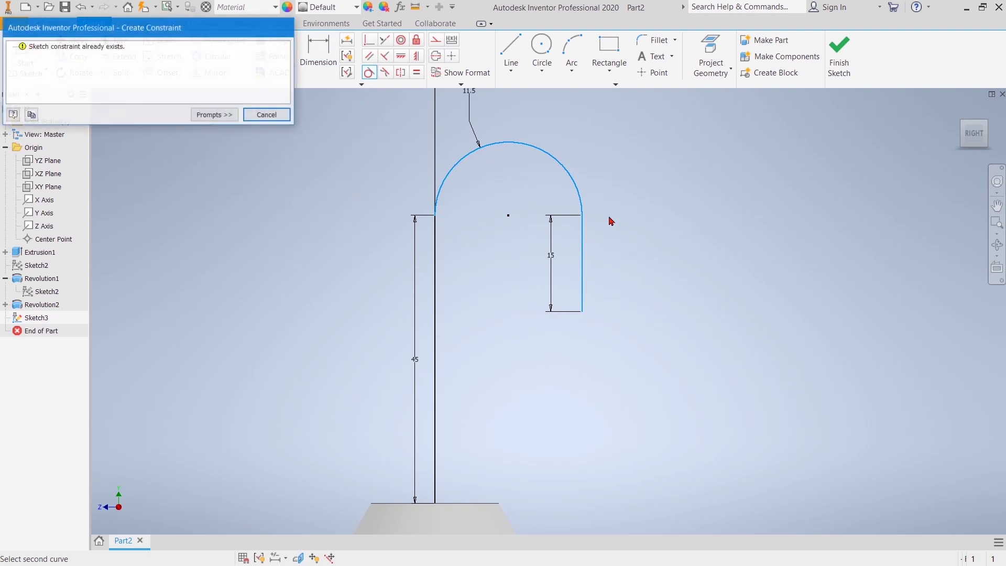
left_click(270, 113)
right_click(292, 165)
left_click(343, 167)
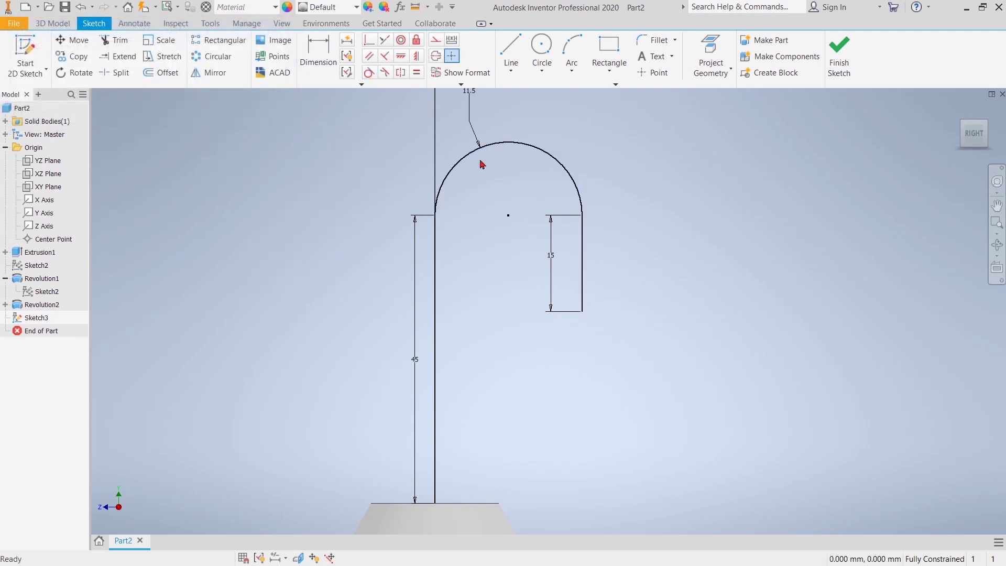
left_click(839, 53)
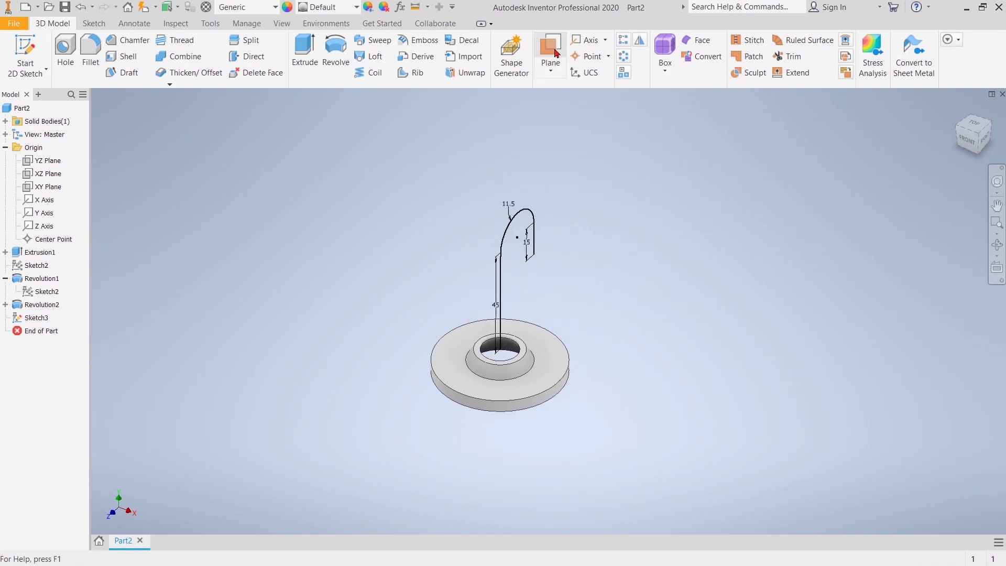
- Create a trial work plane along the path, then undo it
left_click(554, 53)
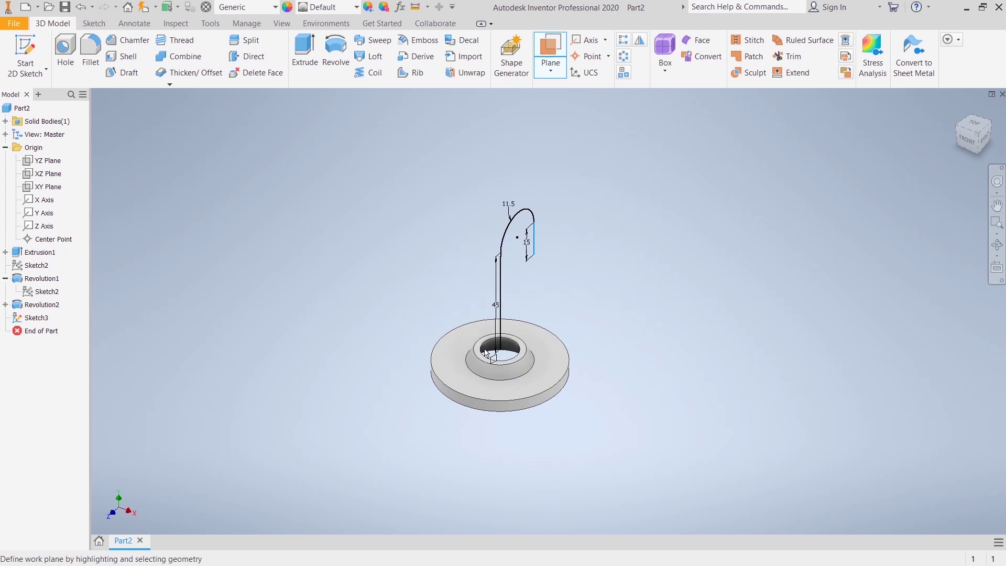
left_click(501, 324)
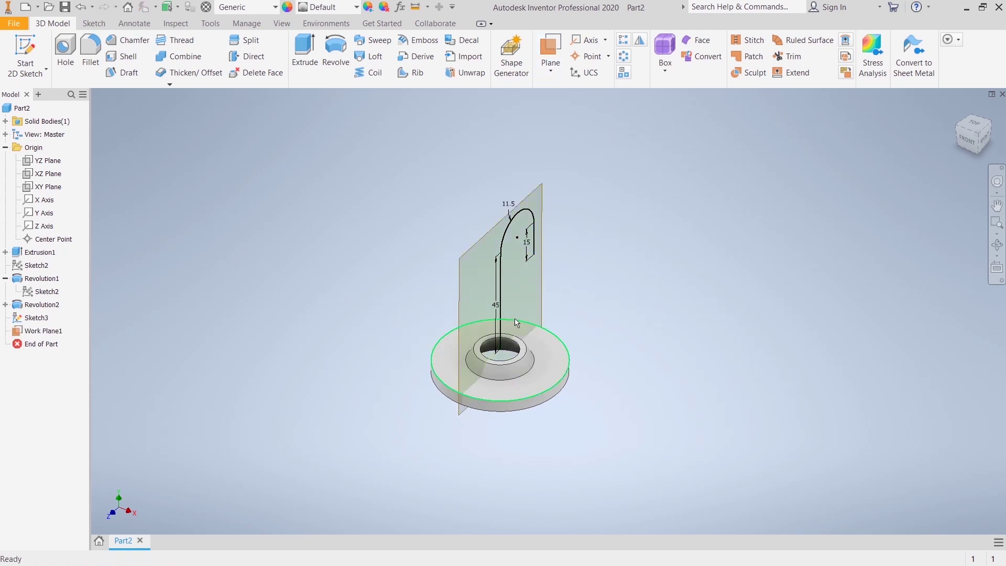
right_click(629, 193)
key("Escape")
key("ctrl+z")
- Create Work Plane1 angled 30° from the YZ Plane and check it from the top view
left_click(556, 46)
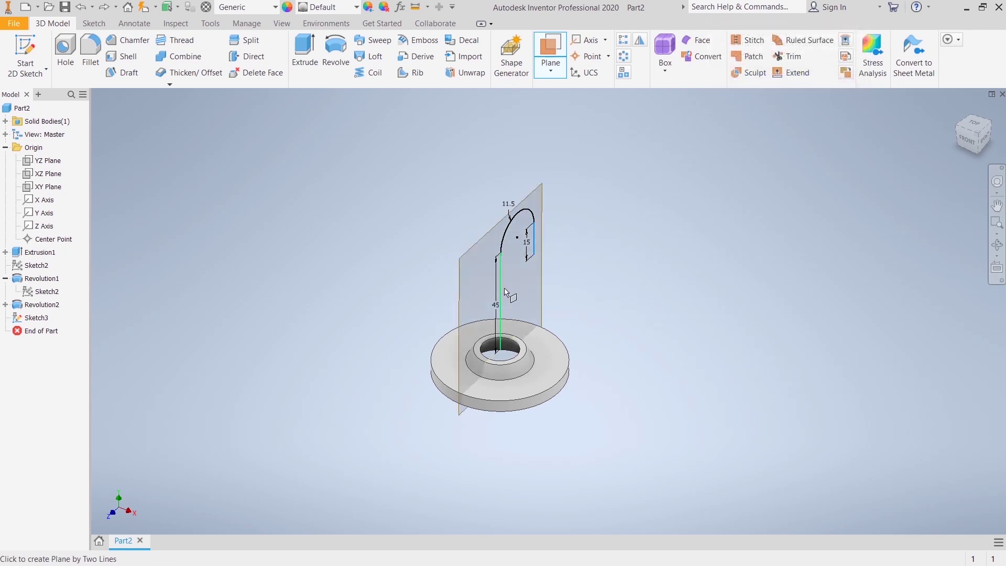
left_click(43, 163)
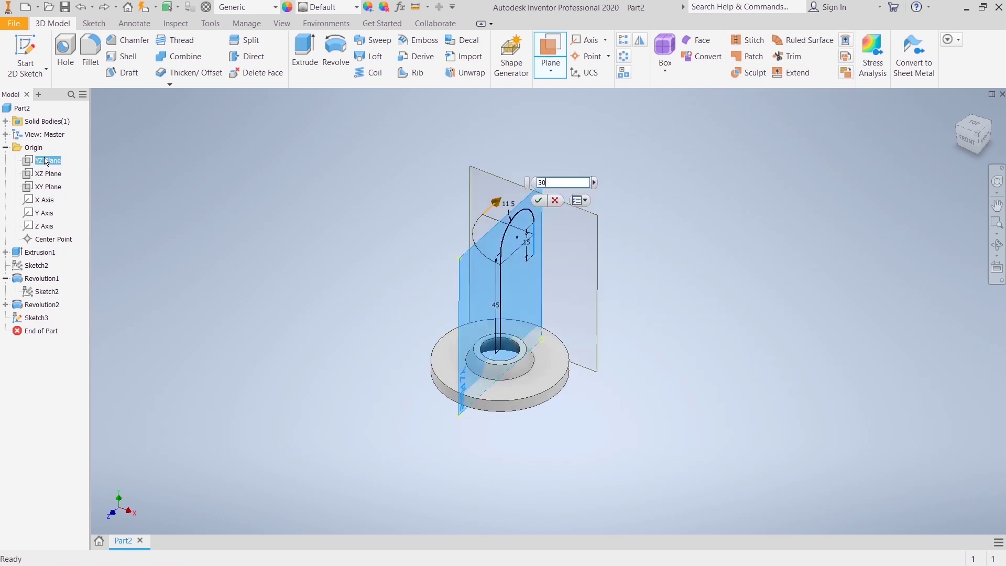
key("Return")
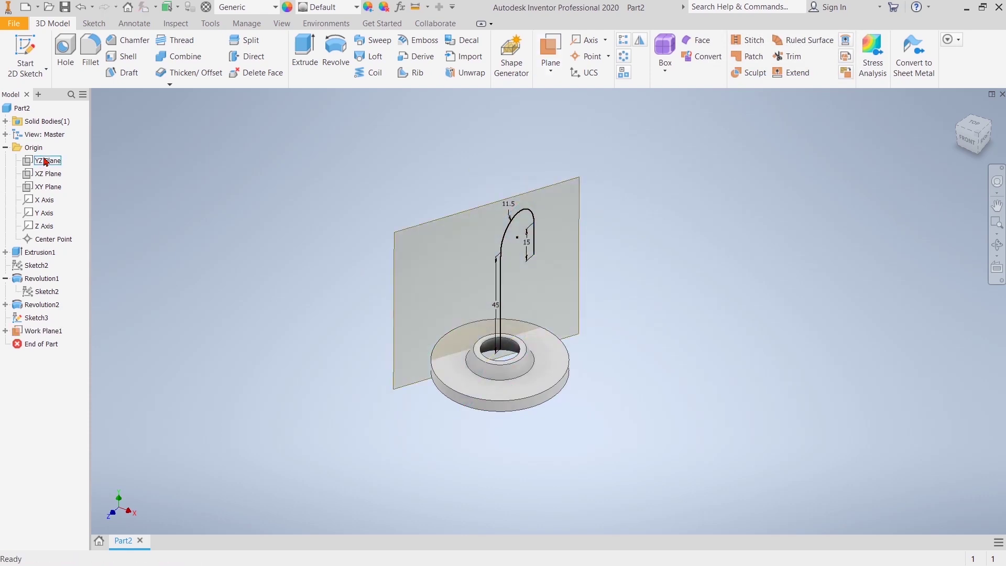
left_click(973, 125)
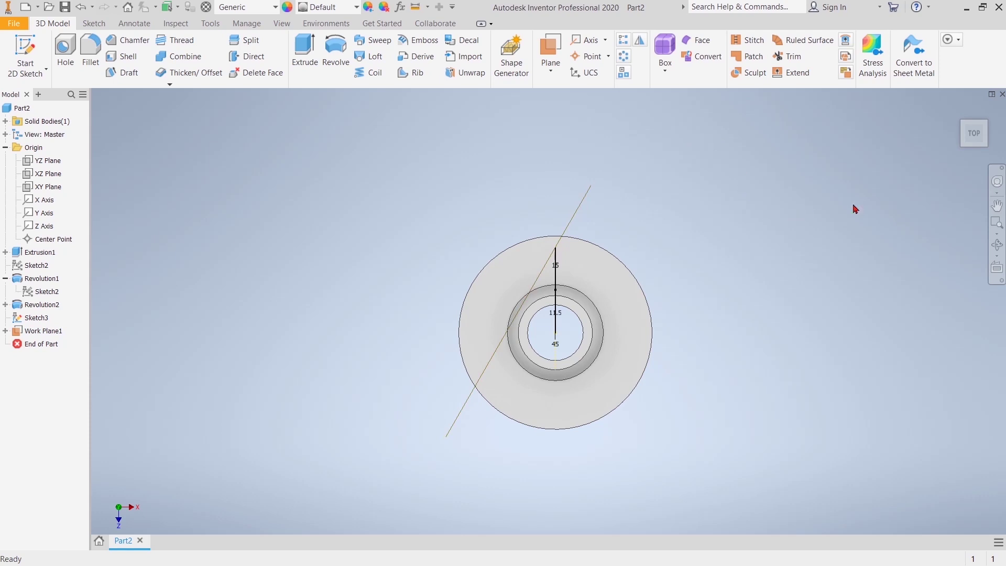
key("F6")
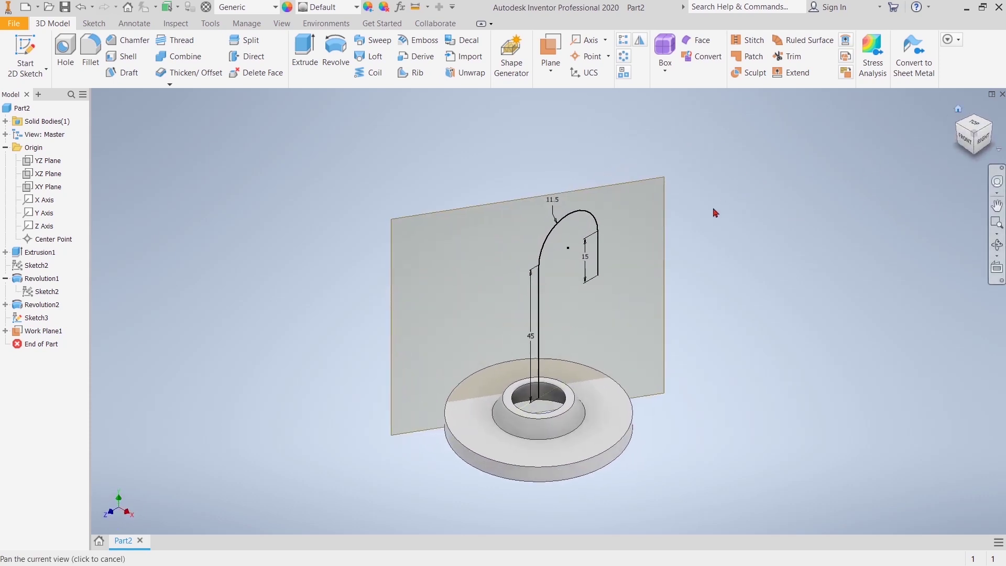
- Start a sketch on Work Plane1, project the path, and draw an 11.5-radius arc from its lower end
left_click(664, 191)
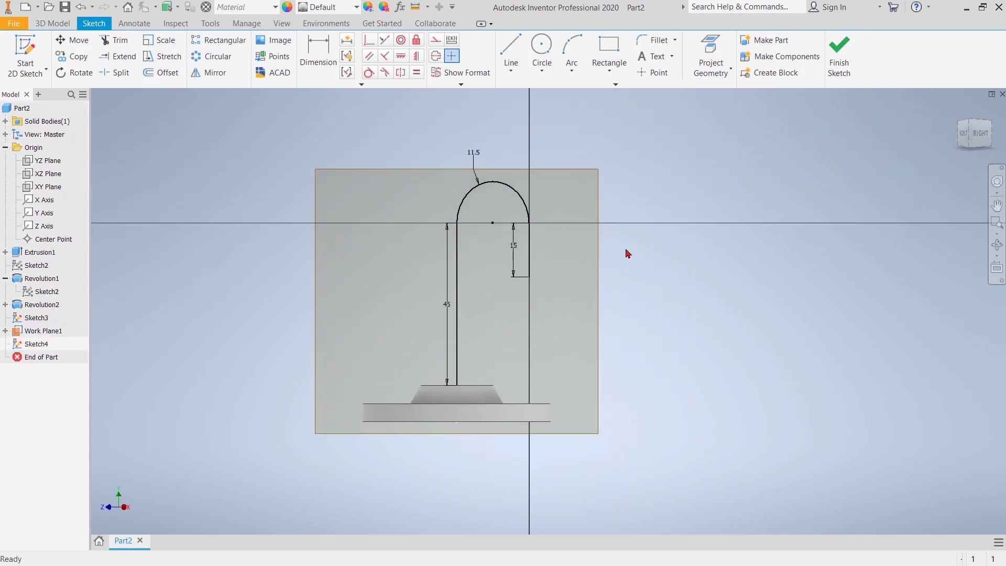
left_click(711, 53)
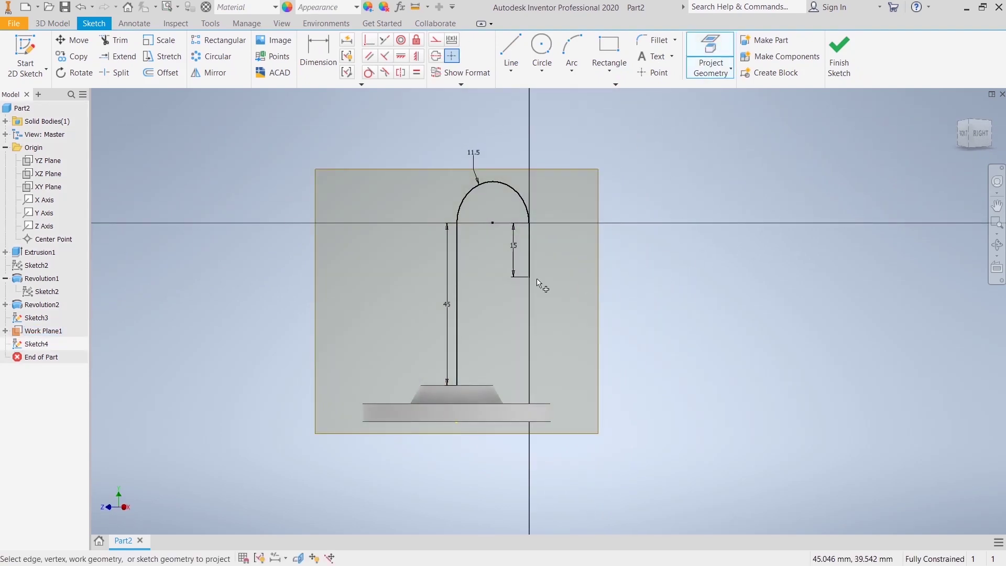
right_click(658, 205)
left_click(684, 199)
left_click(571, 50)
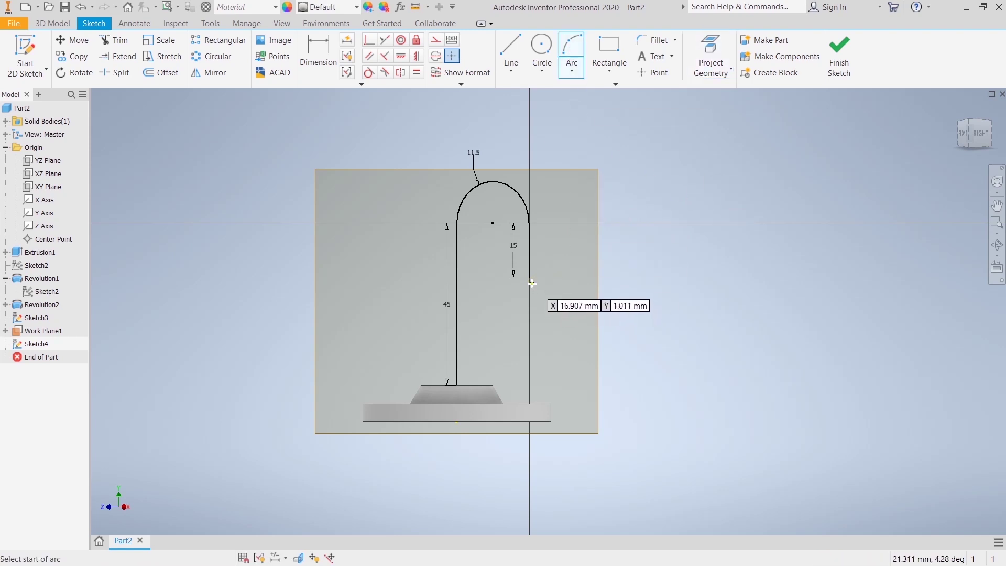
left_click(529, 277)
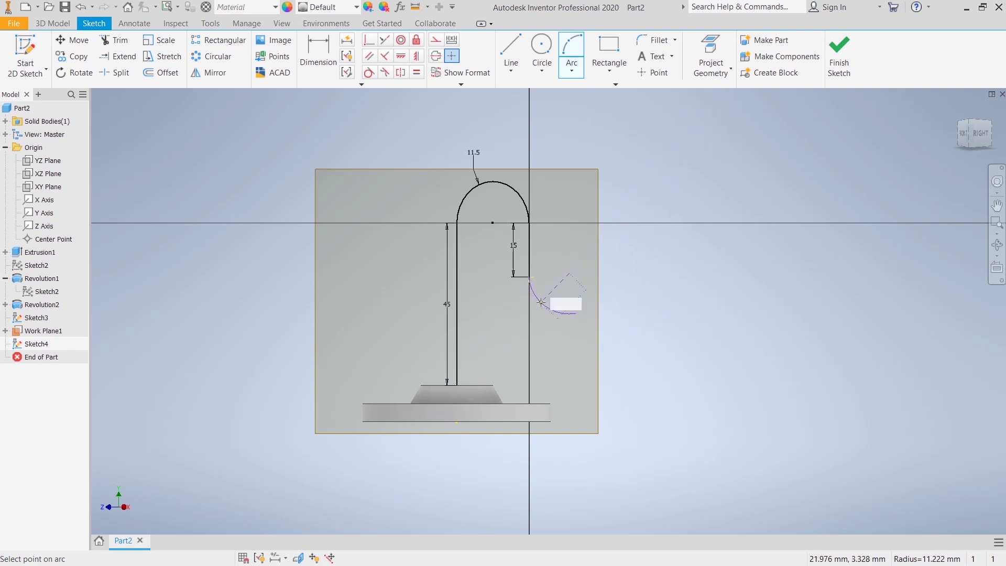
type("11.5")
key("Return")
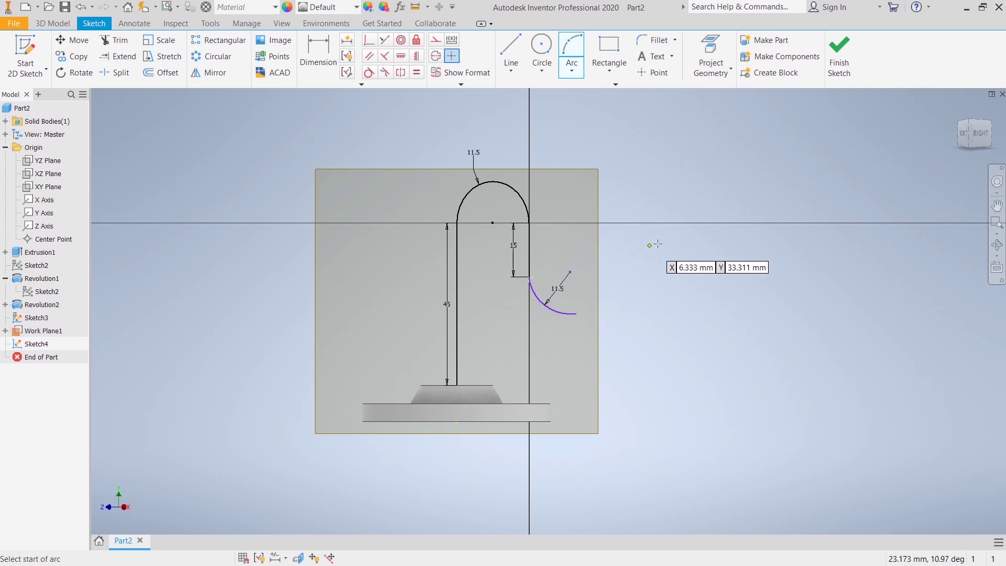
right_click(673, 216)
left_click(717, 219)
- Draw a line from the arc's end and constrain it tangent to the arc
left_click(511, 48)
left_click(577, 313)
right_click(673, 297)
left_click(673, 262)
left_click(369, 73)
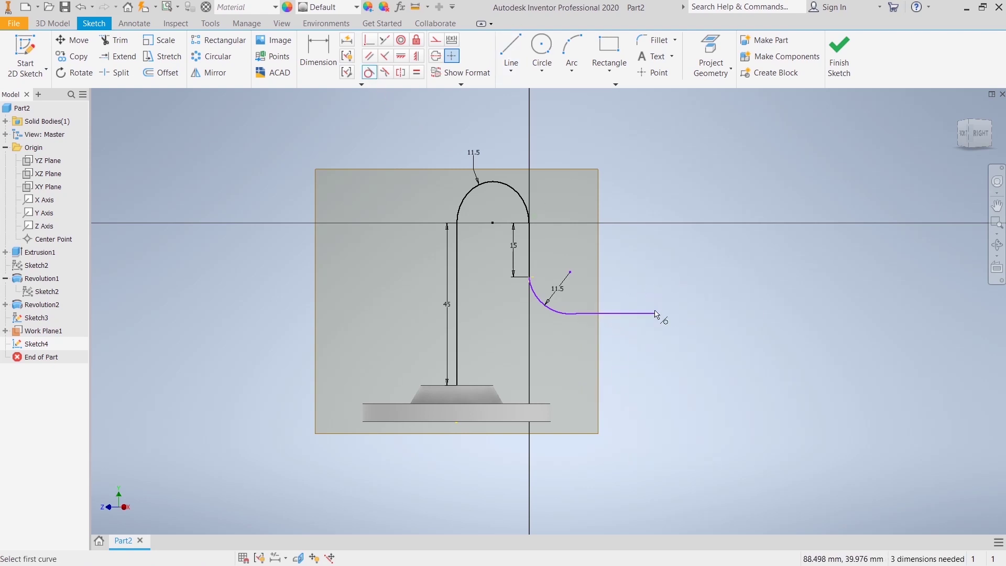
left_click(545, 296)
right_click(683, 277)
key("Escape")
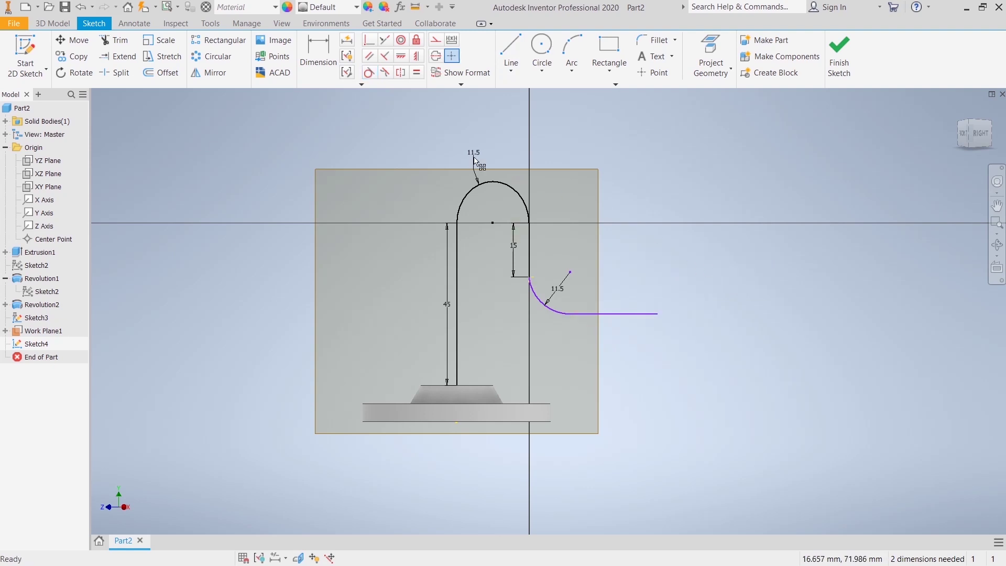
- Dimension the line's sideways reach as 28 and add a Symmetric constraint on the arc endpoints
left_click(317, 52)
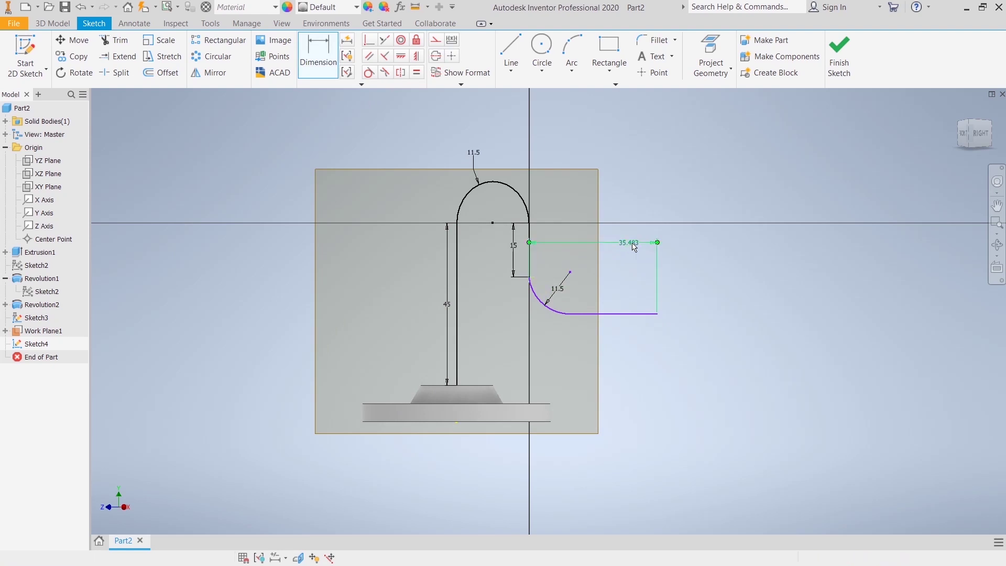
left_click(630, 244)
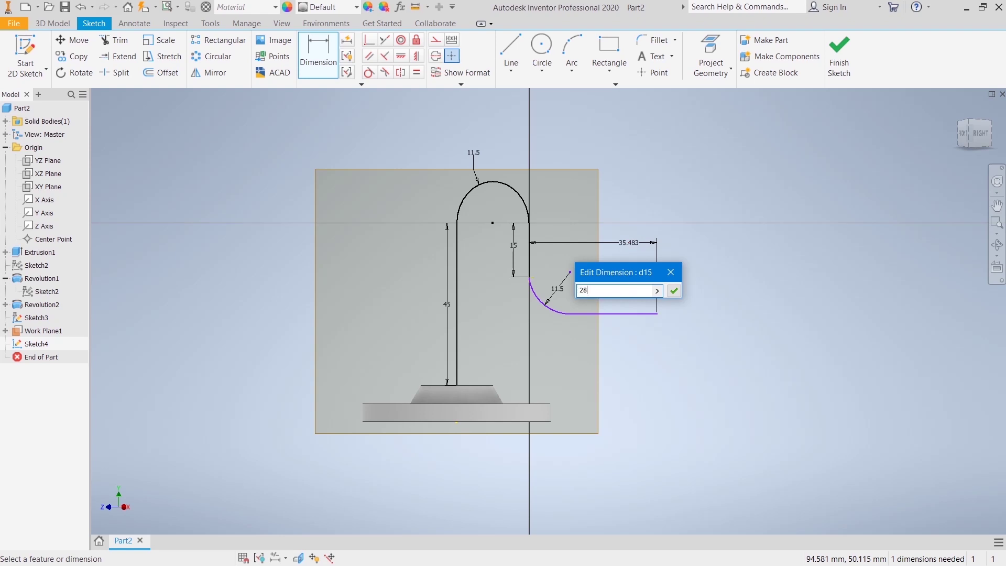
key("Return")
right_click(628, 222)
left_click(661, 186)
left_click(415, 58)
left_click(529, 278)
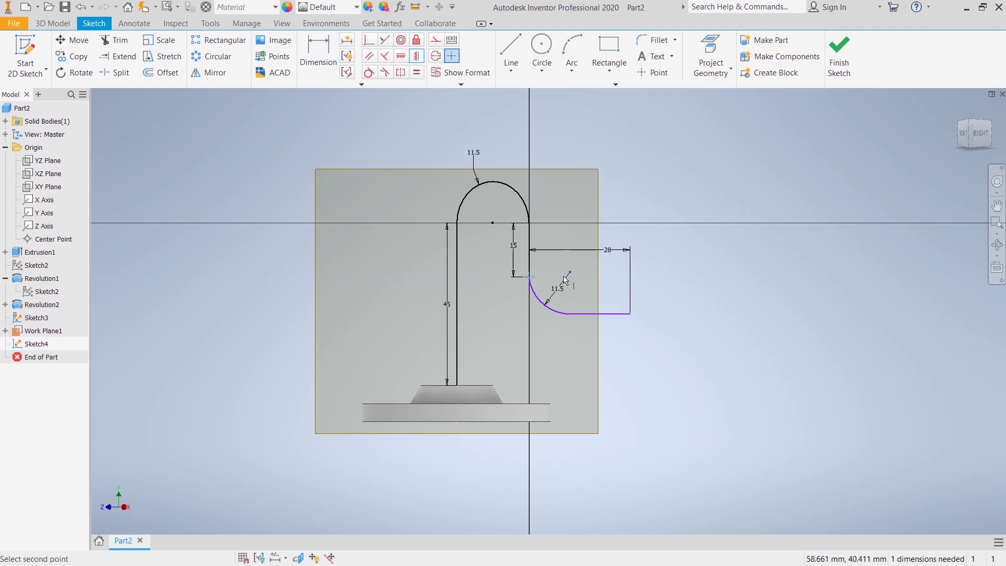
left_click(570, 276)
right_click(641, 199)
left_click(666, 203)
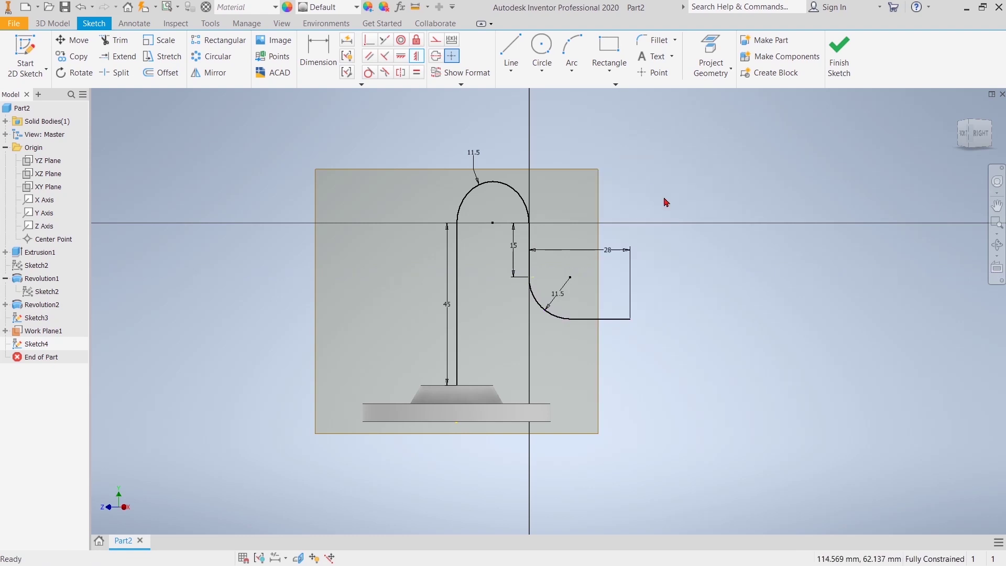
- Finish Sketch4 and start a new sketch on the ring face atop the base
left_click(840, 61)
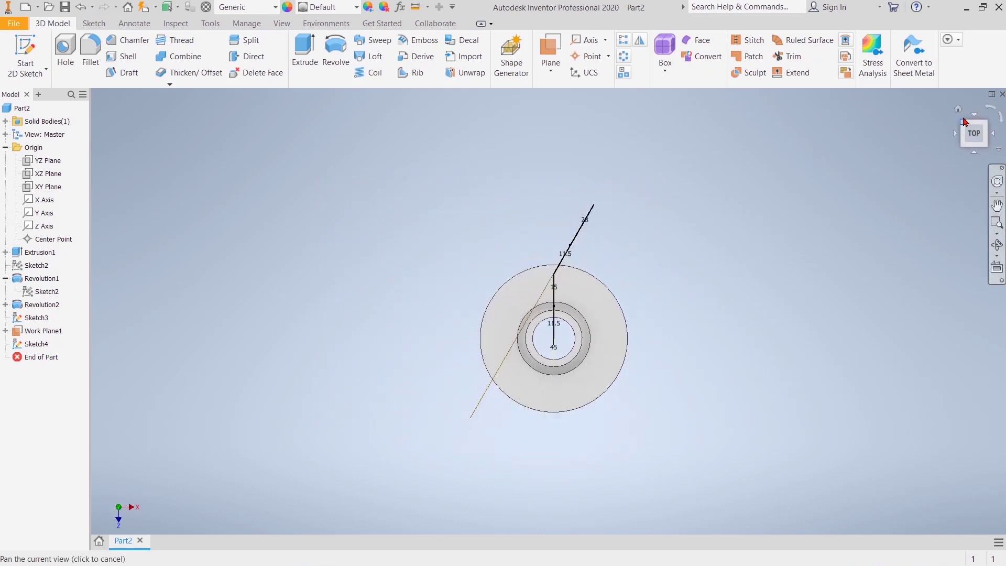
key("F6")
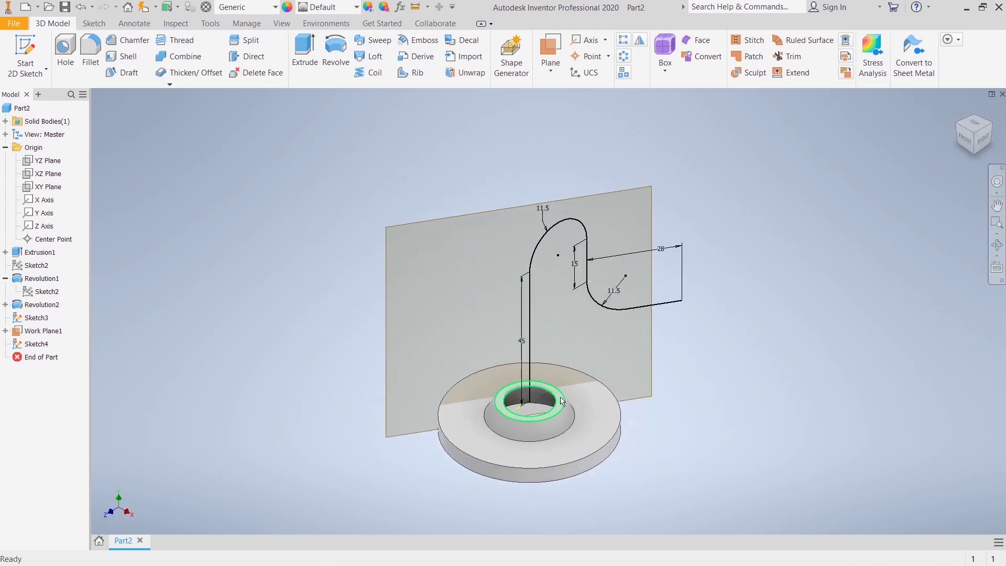
left_click(529, 393)
left_click(624, 391)
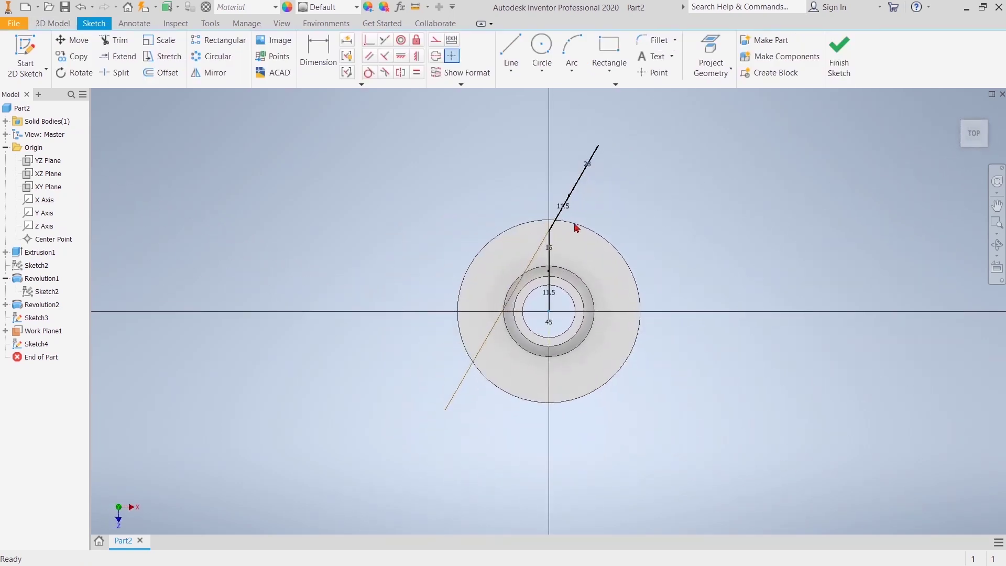
- Project the bore's inner circle into Sketch5, finish it, and start a sweep using it
key("p")
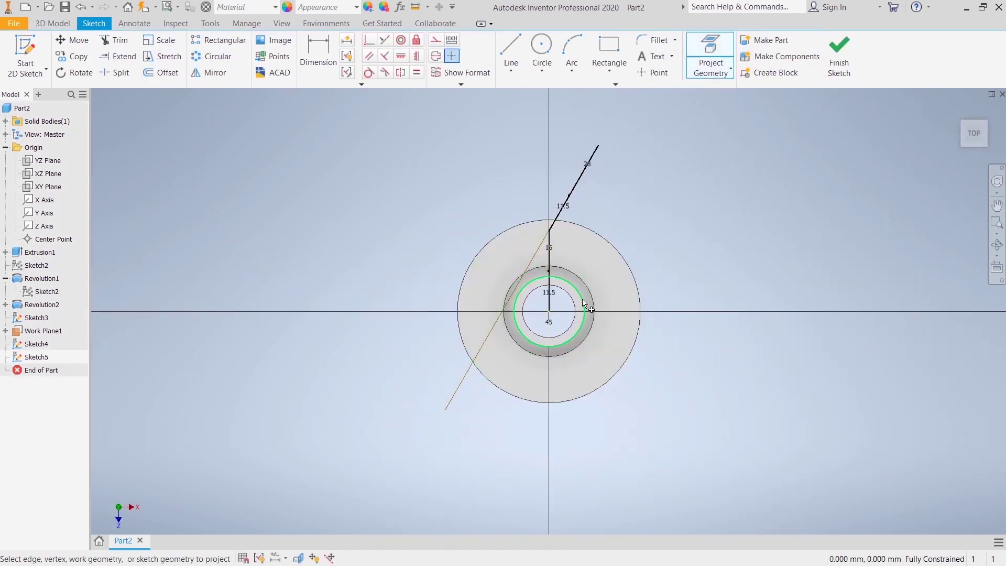
left_click(582, 299)
right_click(597, 226)
left_click(639, 173)
left_click(841, 65)
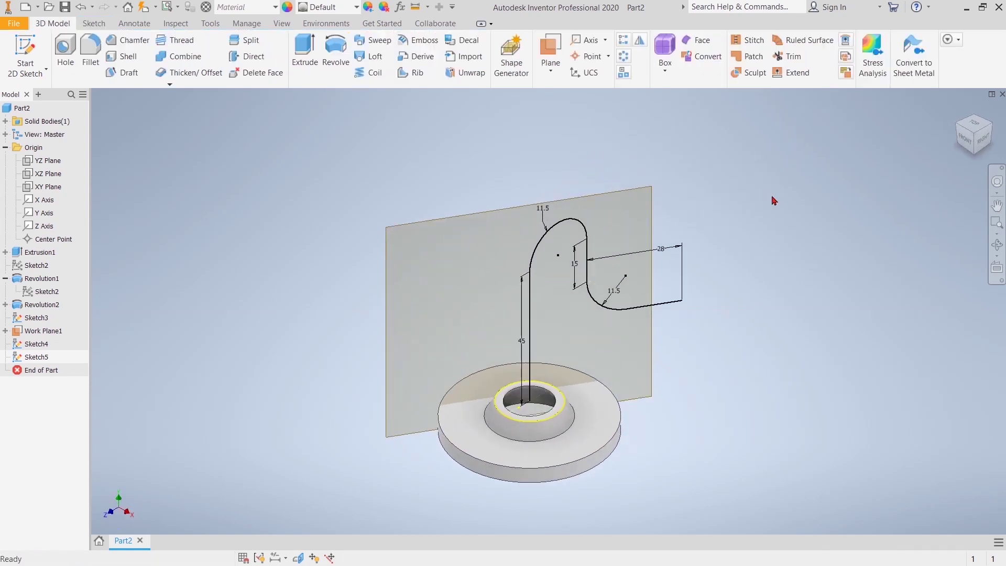
left_click(375, 42)
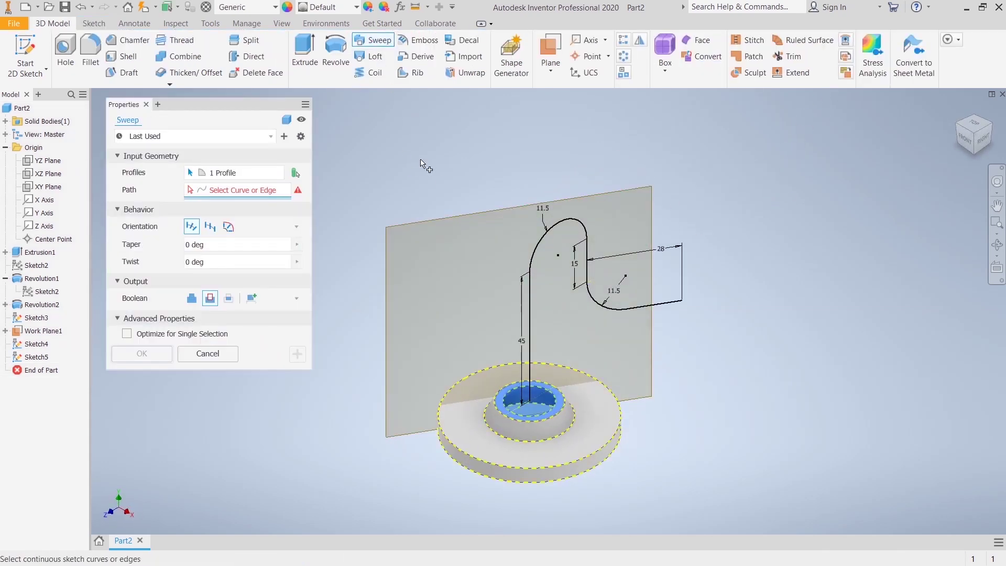
- Sweep the circle along the S-shaped path as a Join to create the solid pipe
left_click(530, 257)
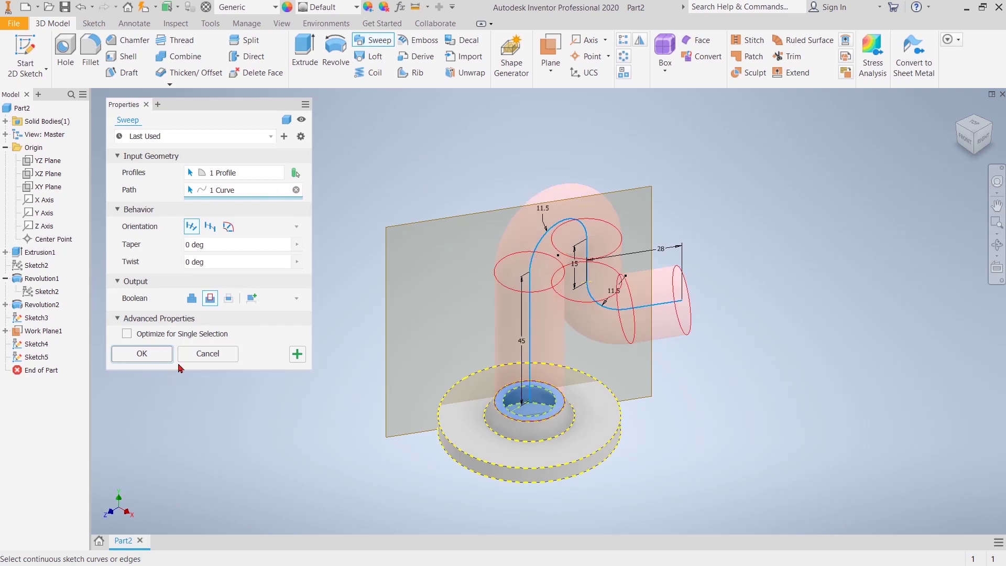
left_click(190, 300)
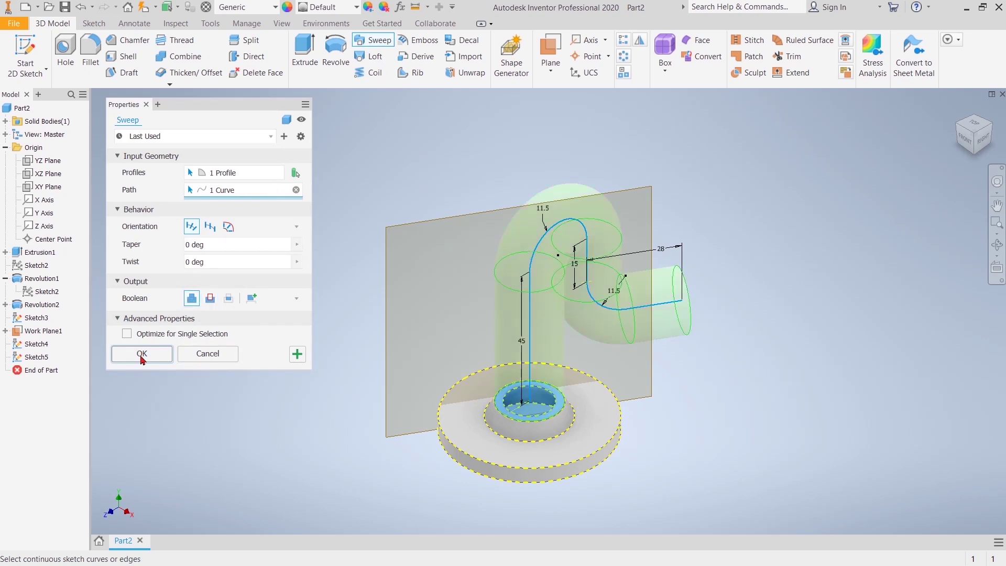
left_click(142, 355)
- Make the Sketch3 path and Sketch4 dimensions visible again in the browser
left_click(5, 344)
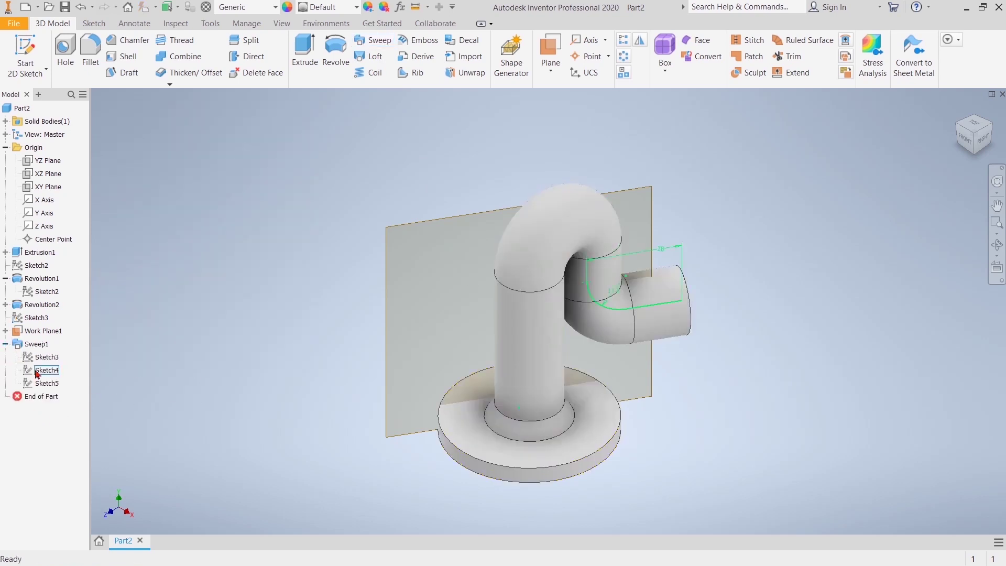
left_click(46, 384)
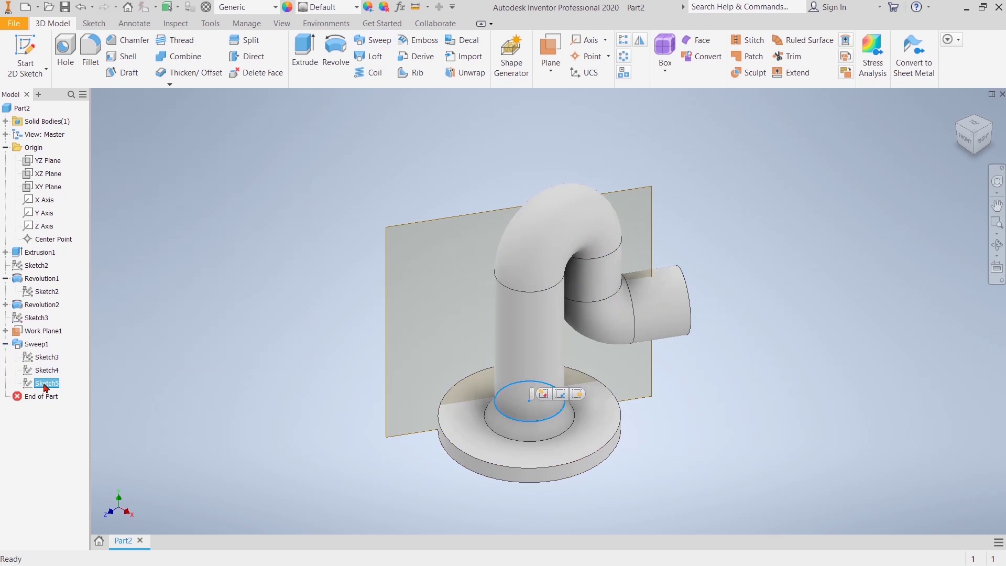
left_click(47, 357)
right_click(46, 357)
left_click(74, 479)
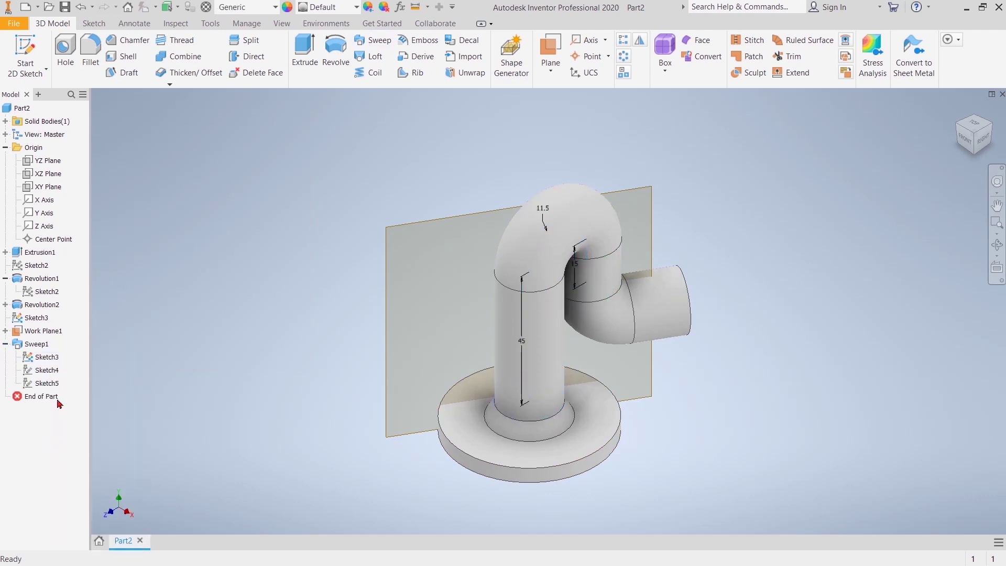
left_click(45, 370)
right_click(45, 370)
left_click(74, 491)
- Toggle Sketch5's visibility off and back on, then reopen Sketch5 for editing
left_click(42, 383)
right_click(42, 383)
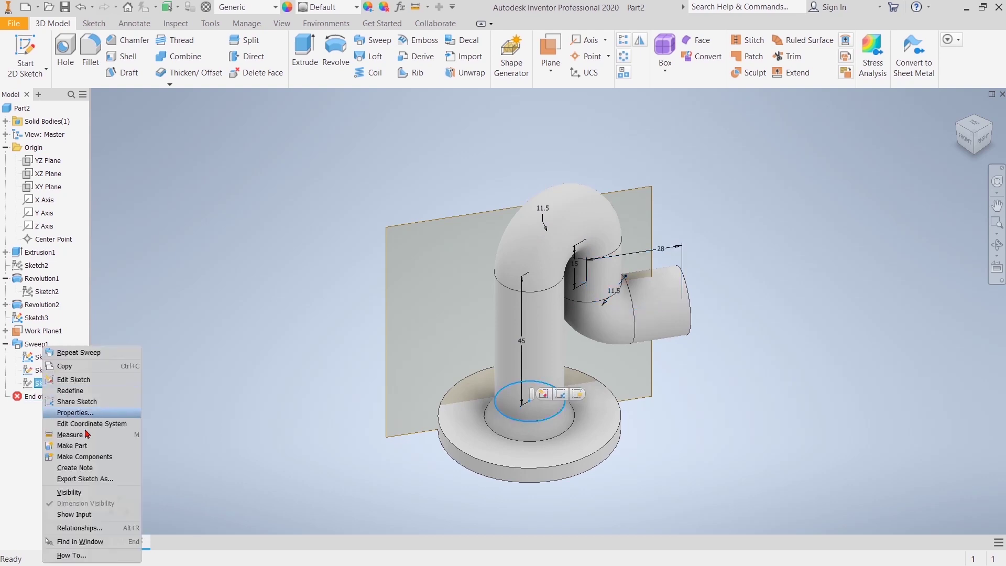
left_click(68, 491)
left_click(55, 389)
right_click(56, 389)
left_click(66, 495)
double_click(45, 384)
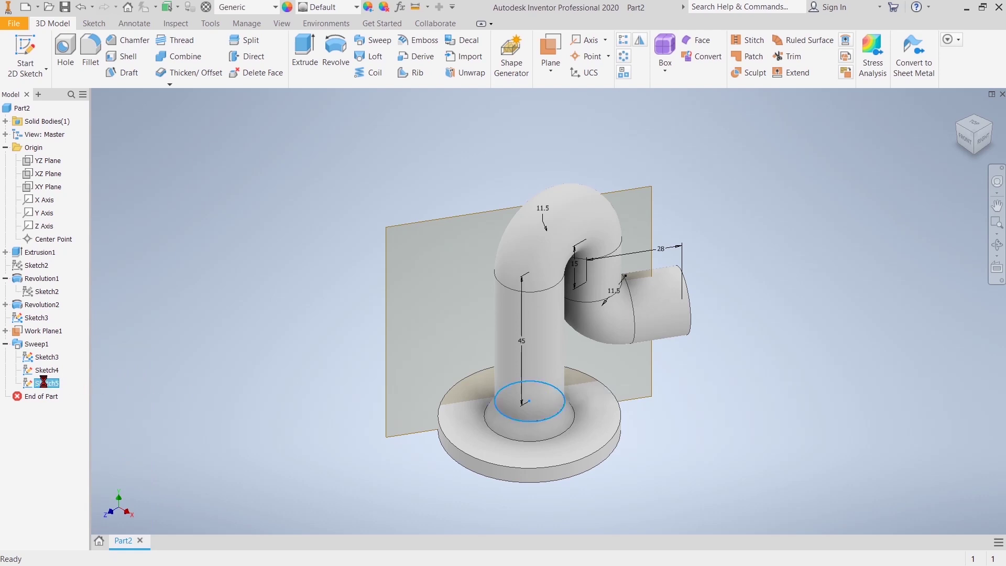
- Project the bore edge into Sketch5, then cut-sweep it along the S path as Sweep2
left_click(708, 55)
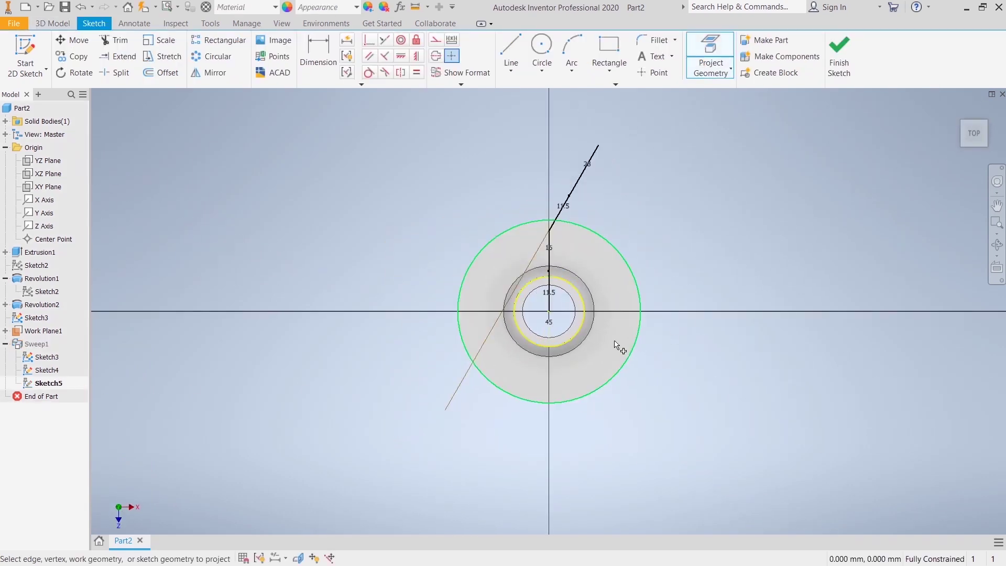
right_click(687, 201)
left_click(734, 202)
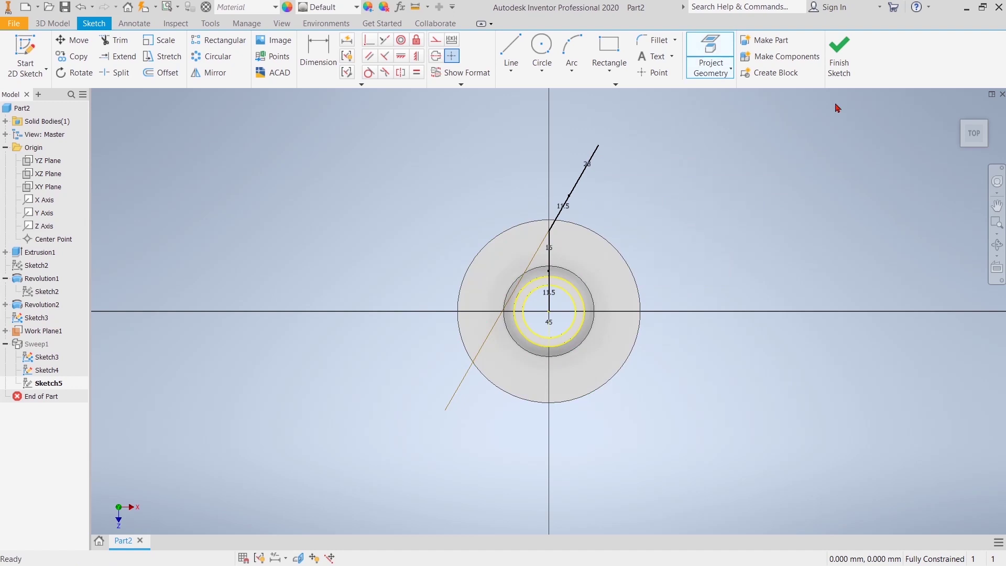
left_click(839, 55)
left_click(374, 41)
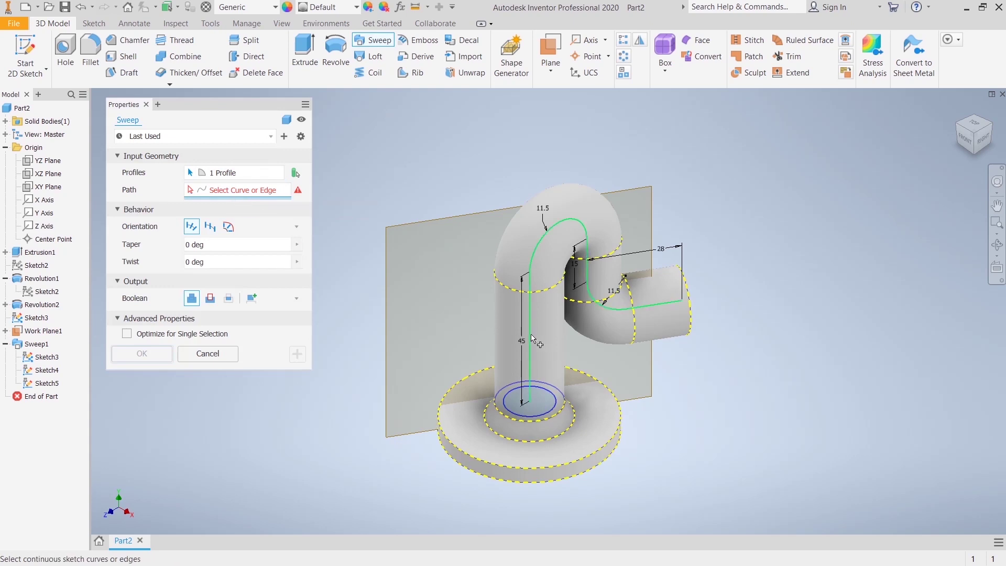
left_click(210, 299)
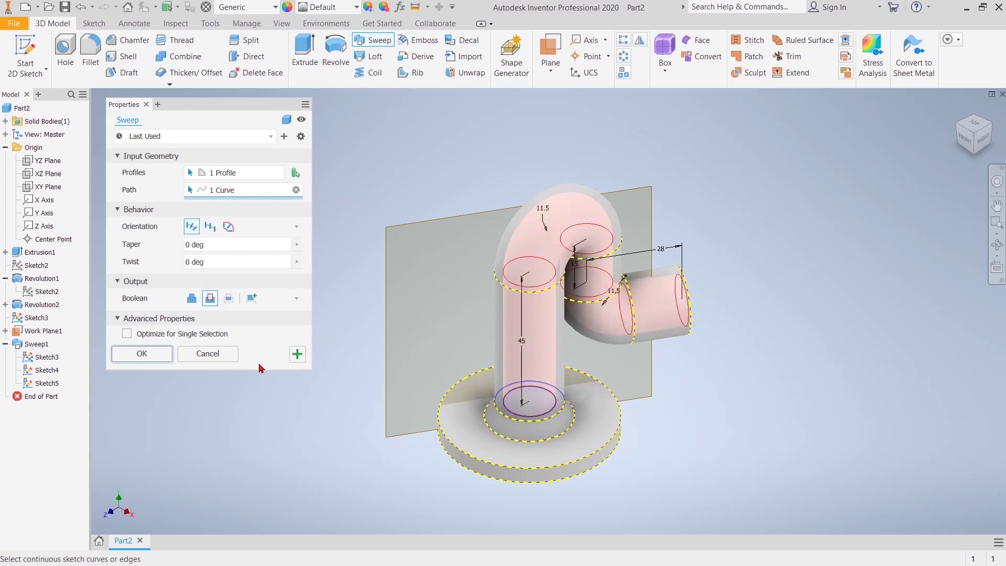
left_click(141, 354)
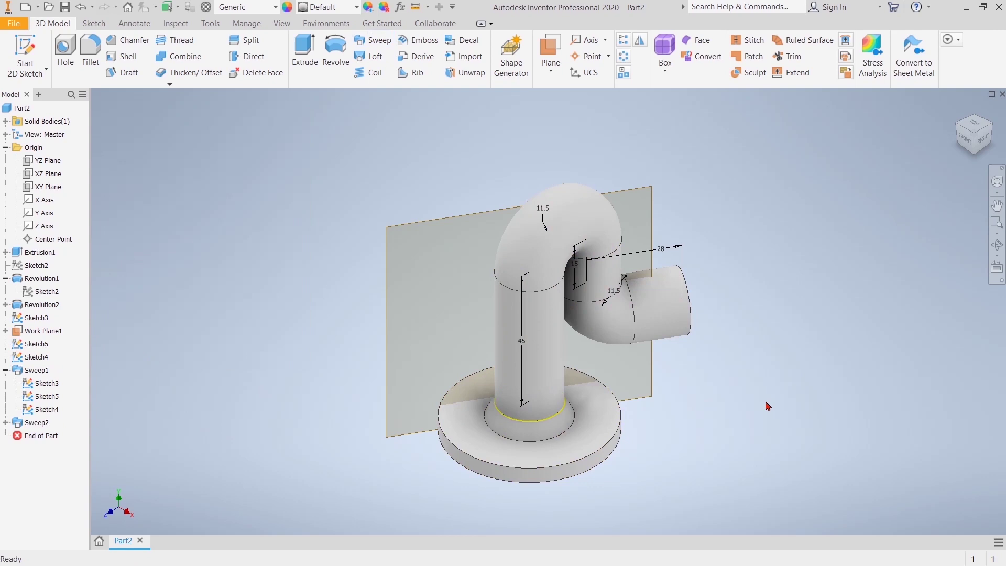
- Hide Work Plane1 and Sketch5's base circles
right_click(41, 331)
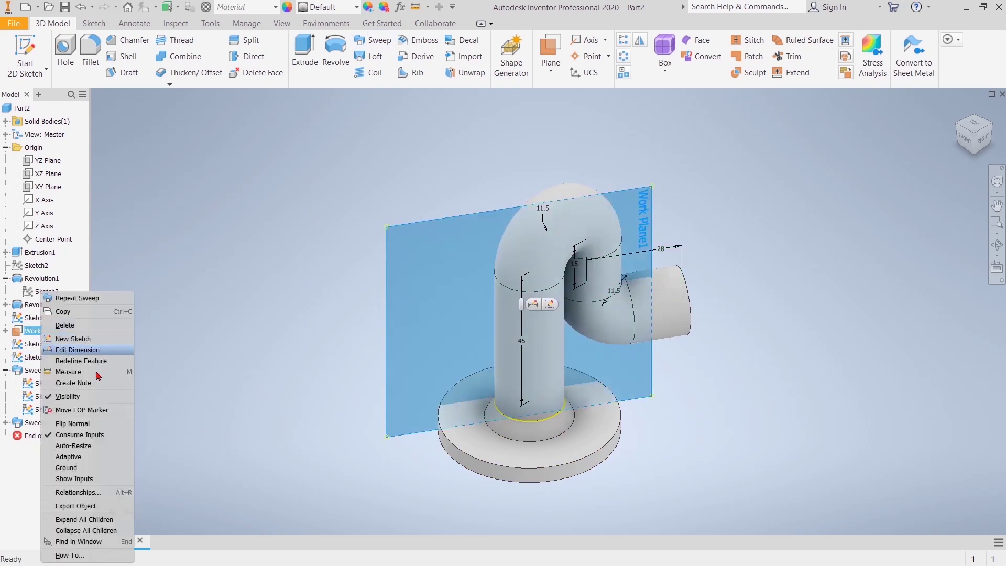
left_click(86, 397)
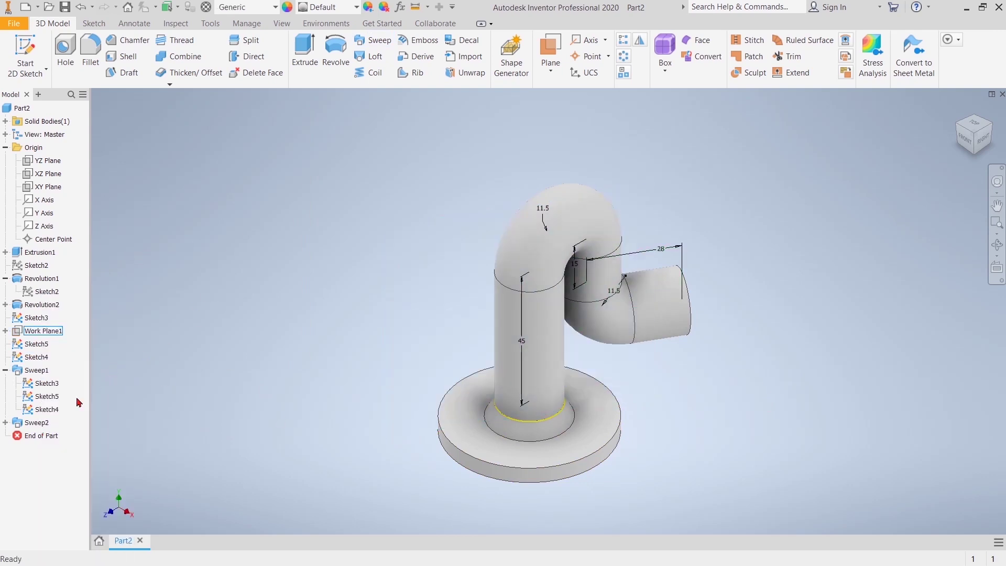
left_click(52, 385)
right_click(52, 385)
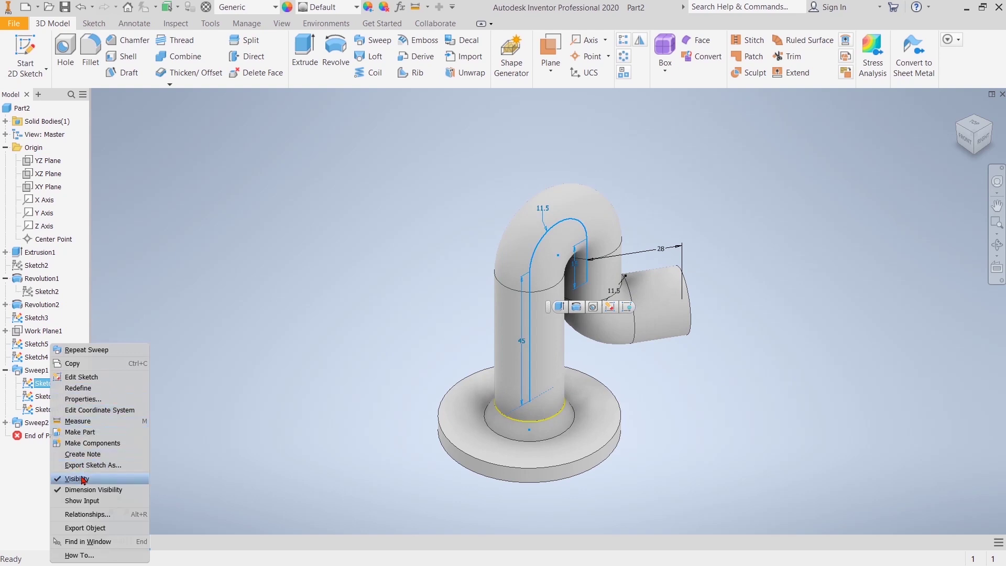
left_click(53, 412)
left_click(50, 396)
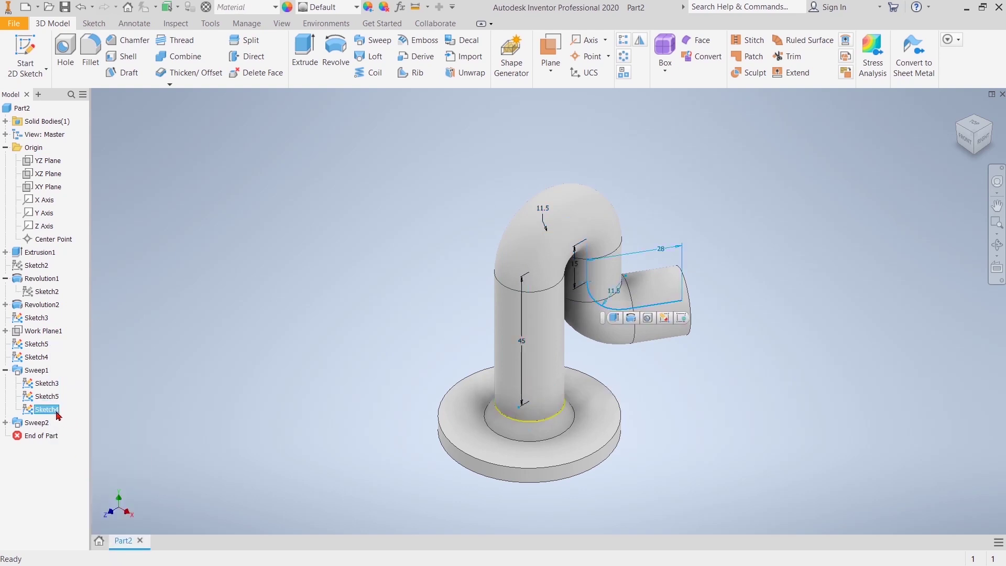
left_click(49, 399)
right_click(50, 399)
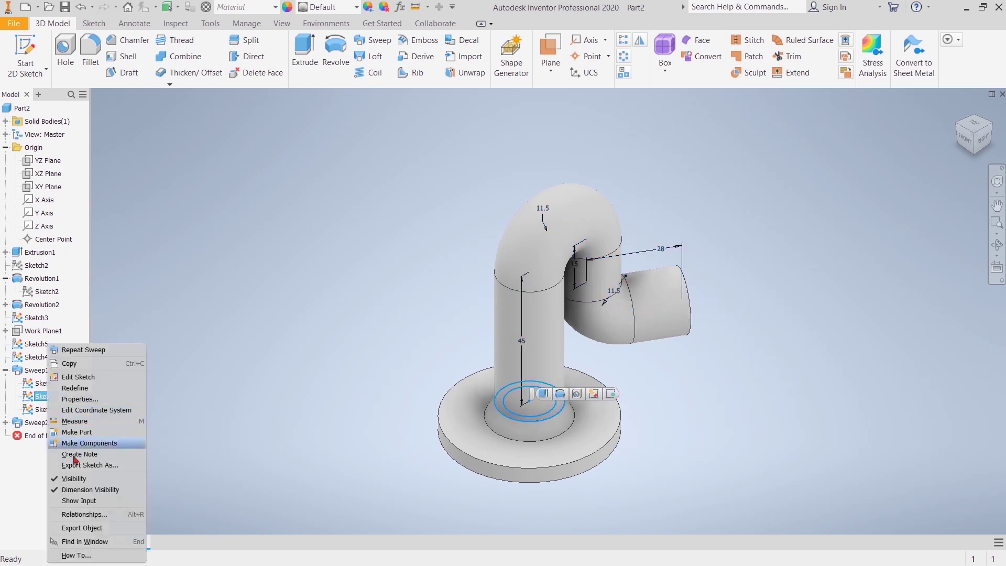
left_click(73, 478)
- Hide Sketch4 and the Sketch3 path, then pan and orbit to view the hollow pipe
left_click(43, 410)
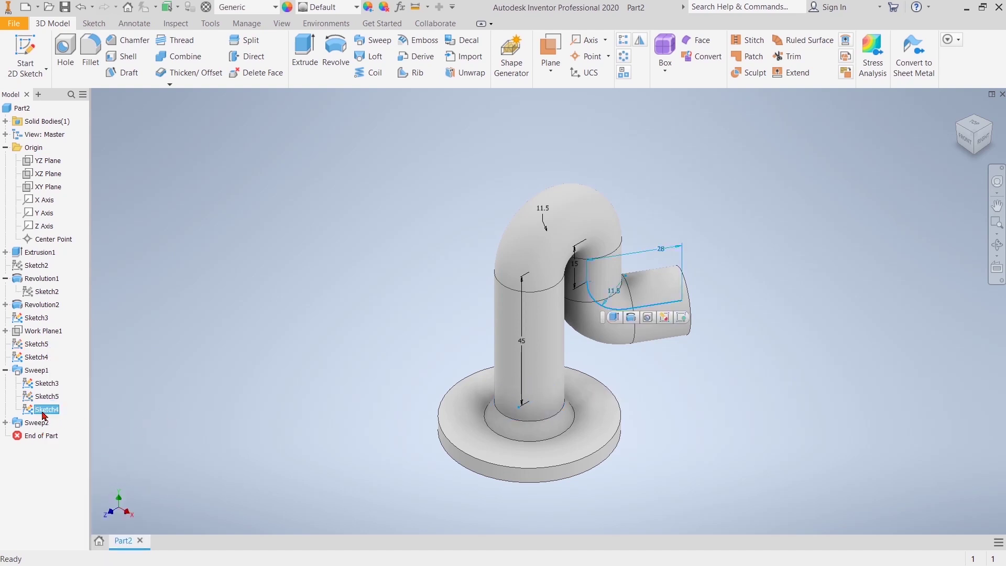
right_click(43, 410)
left_click(94, 479)
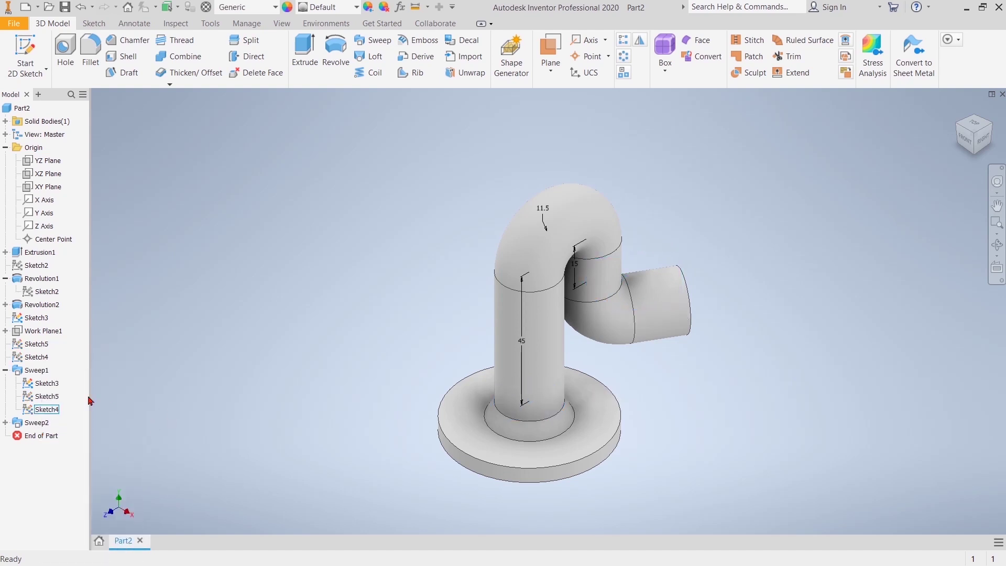
left_click(45, 383)
right_click(45, 383)
left_click(86, 478)
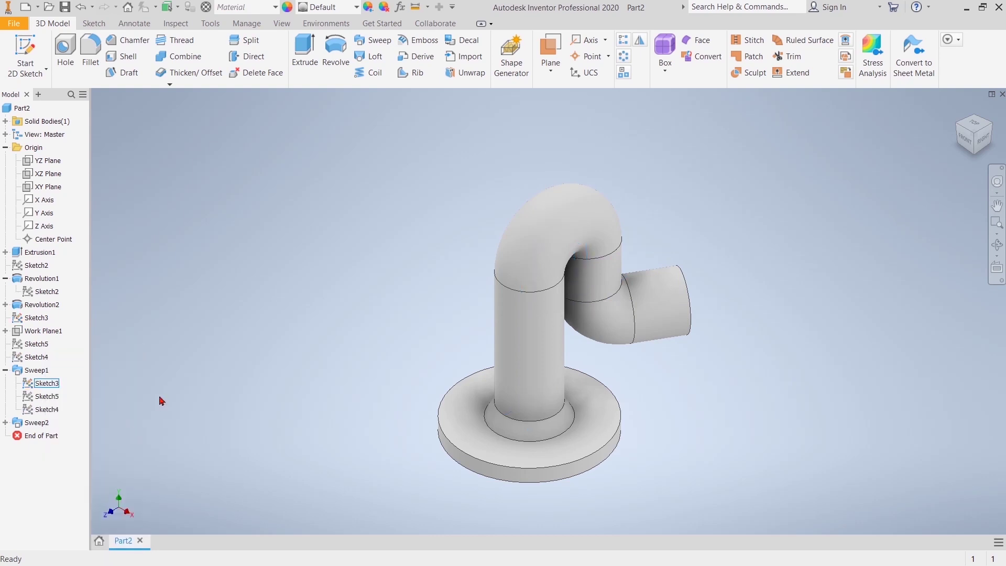
key("F2")
mouse_move(757, 409)
left_mouse_down()
mouse_move(624, 342)
mouse_move(696, 386)
mouse_move(654, 379)
mouse_move(603, 279)
mouse_move(615, 254)
mouse_move(636, 260)
mouse_move(604, 283)
mouse_move(605, 330)
mouse_move(566, 376)
mouse_move(492, 339)
mouse_move(460, 352)
mouse_move(523, 348)
mouse_move(599, 366)
left_mouse_up()
key("Escape")
key("F4")
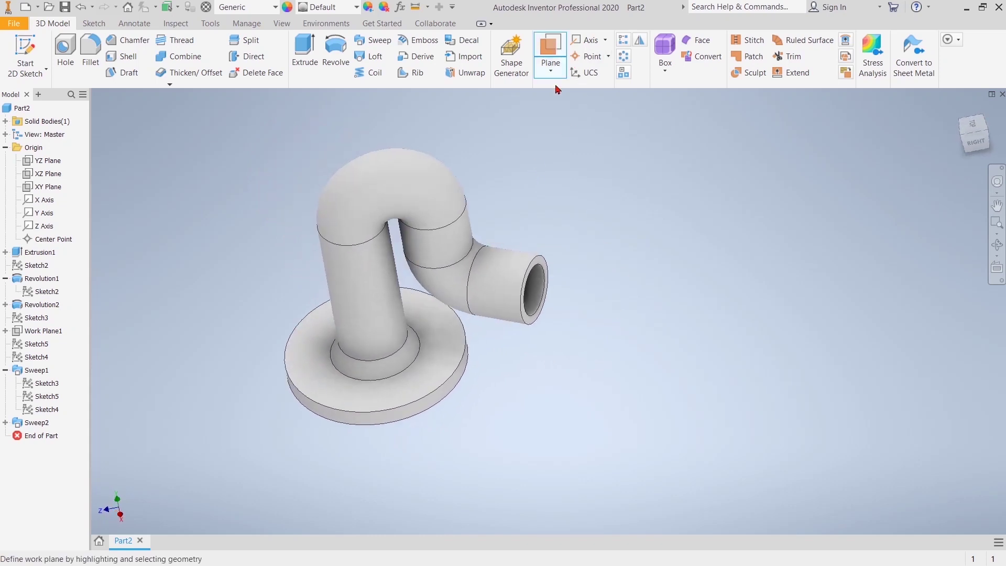
- Add Work Plane2 offset 10 from the open pipe end face
left_click(552, 72)
left_click(571, 122)
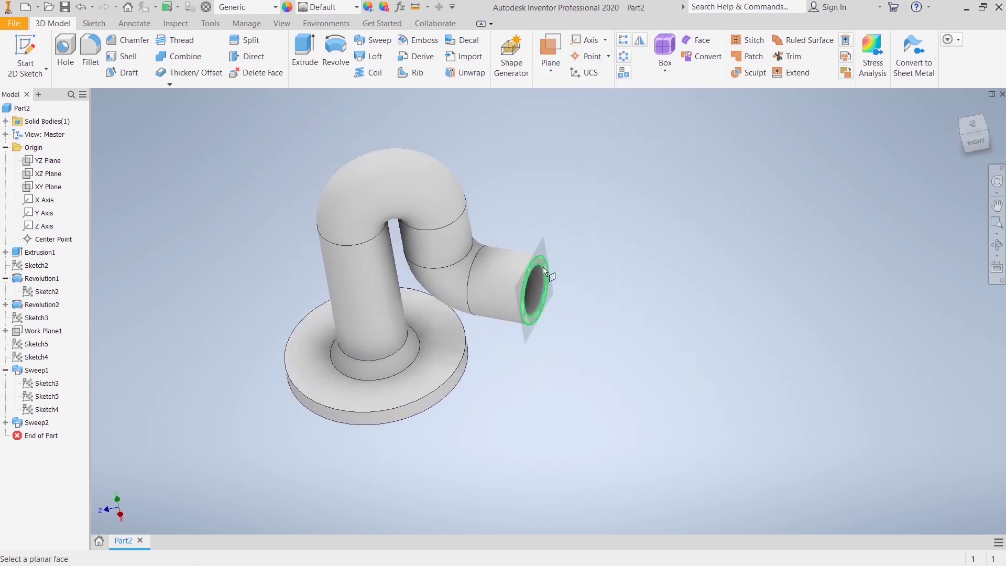
left_click(551, 267)
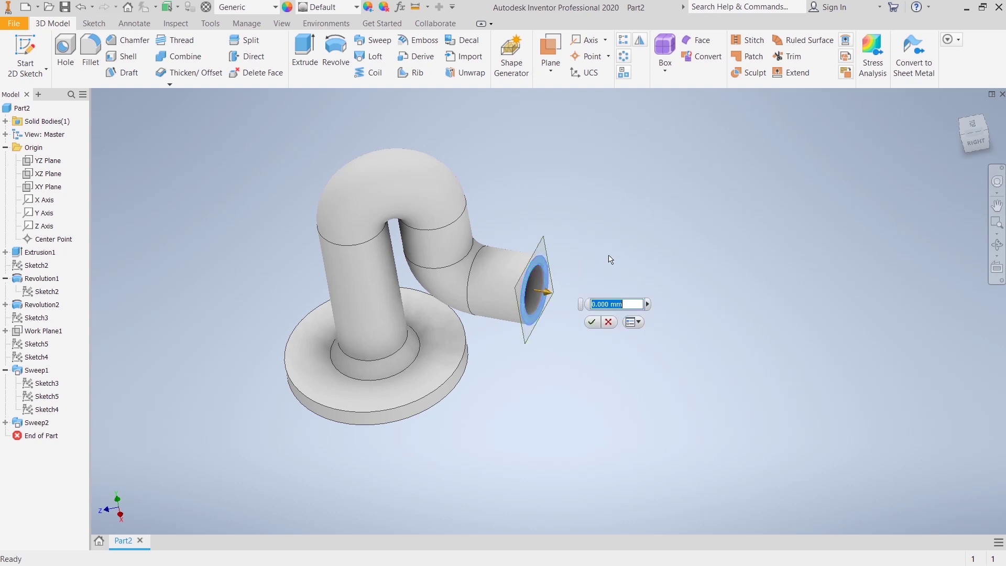
key("Return")
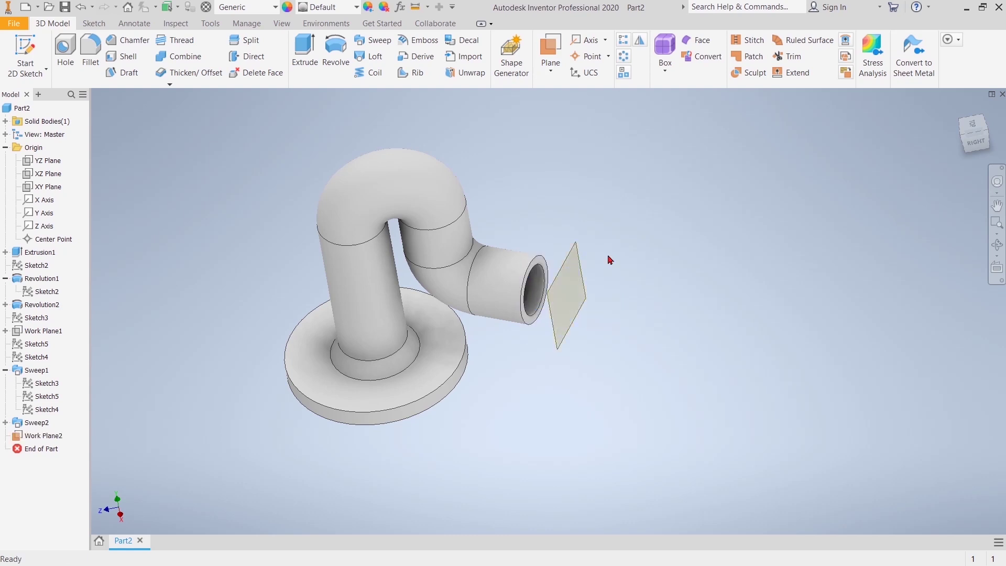
- Start a new sketch on Work Plane2 and begin projecting geometry into it
left_click(586, 266)
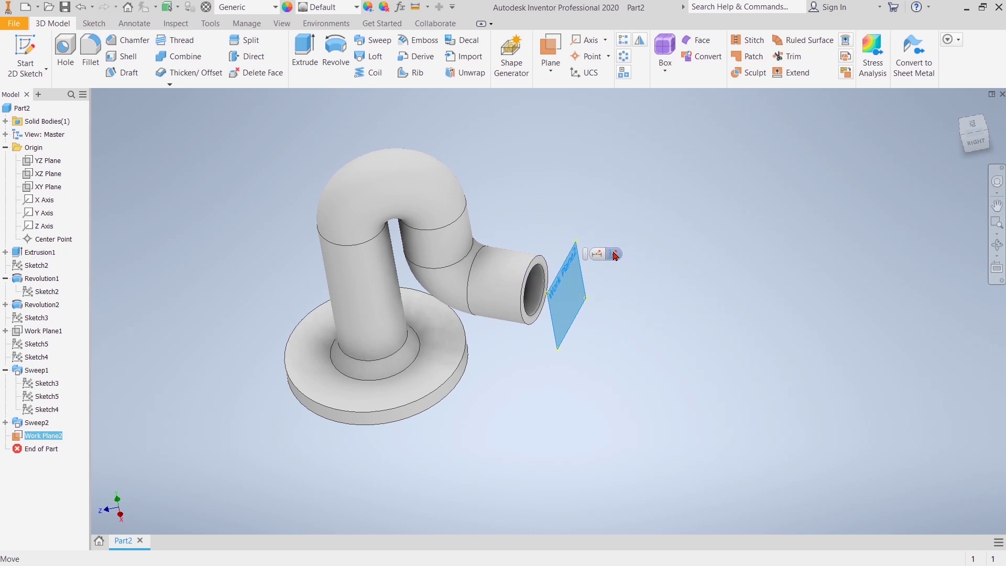
left_click(614, 254)
left_click(711, 52)
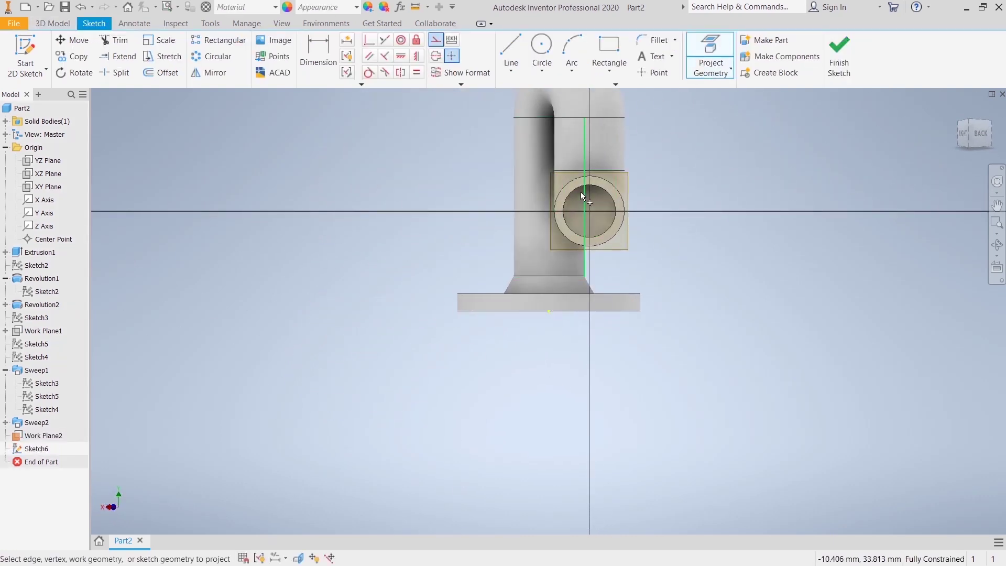
- Draw a 52 mm circle at the sketch origin around the projected bore and finish Sketch6
scroll(578, 191, "down", 5)
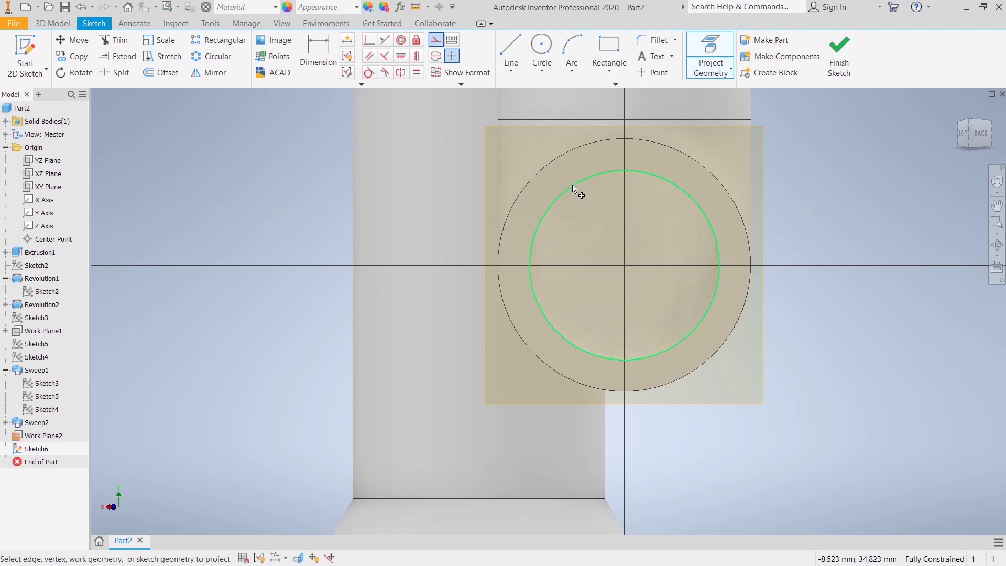
right_click(837, 154)
left_click(887, 153)
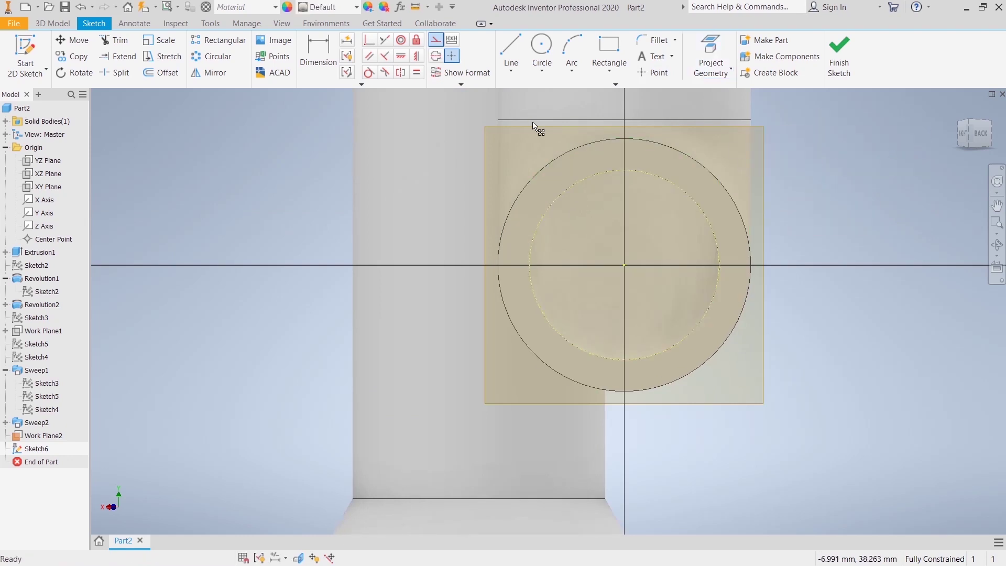
left_click(541, 53)
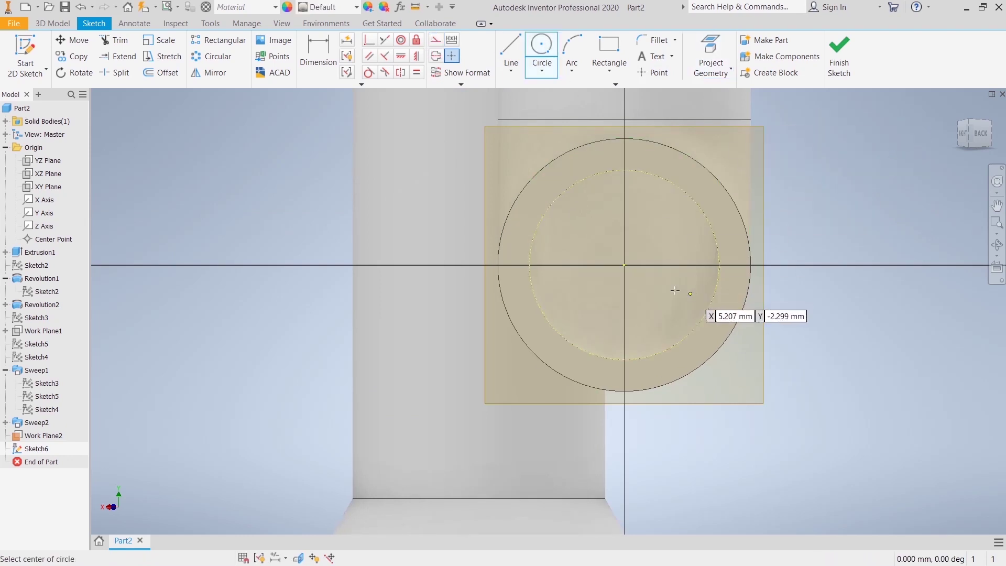
left_click(624, 265)
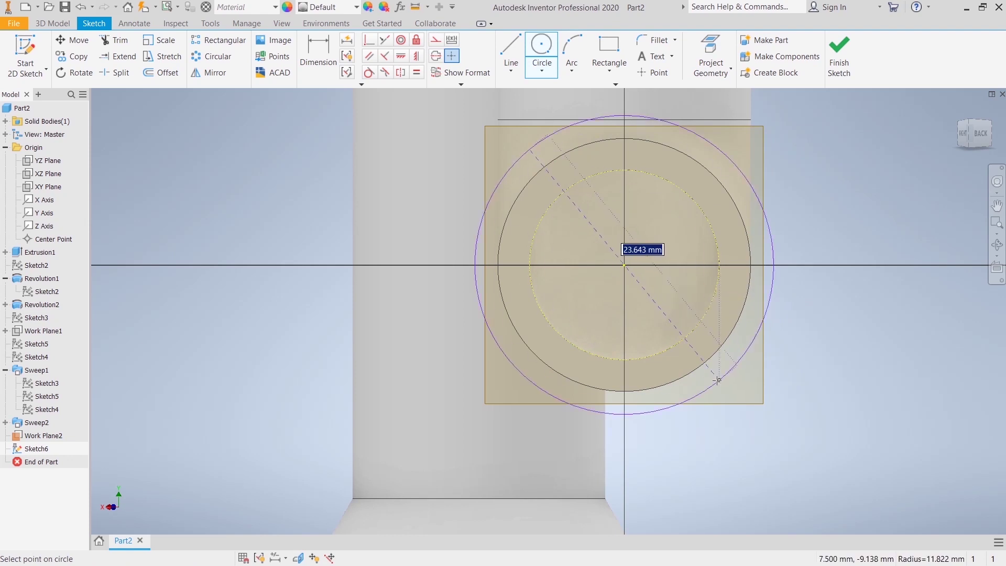
key("Return")
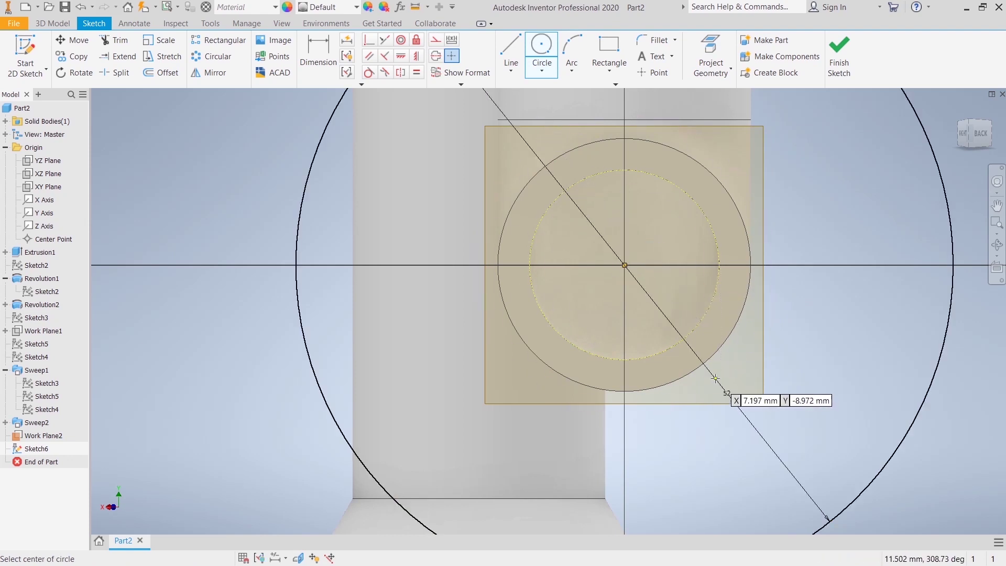
scroll(717, 381, "up", 2)
scroll(710, 293, "up", 2)
right_click(706, 230)
left_click(765, 231)
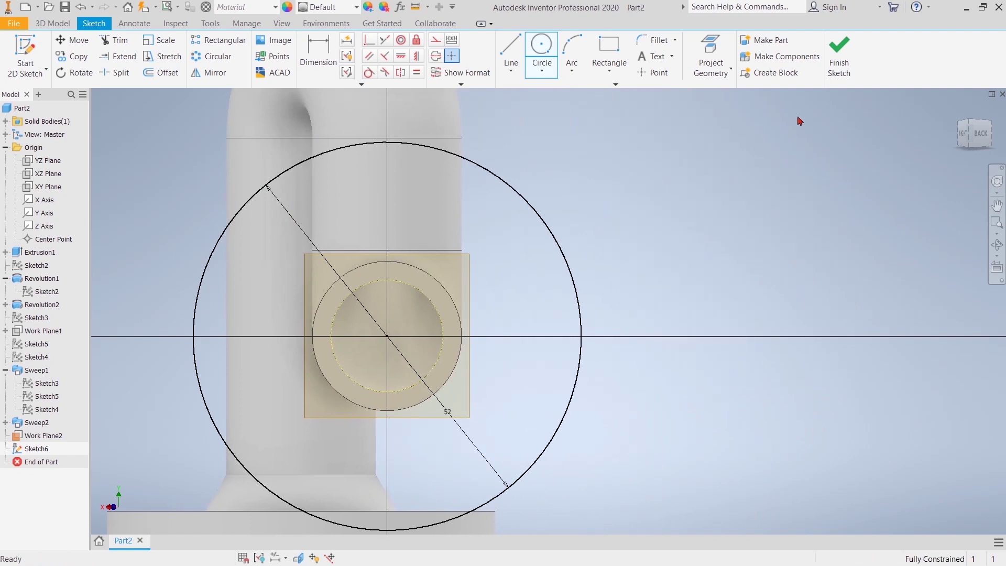
left_click(838, 58)
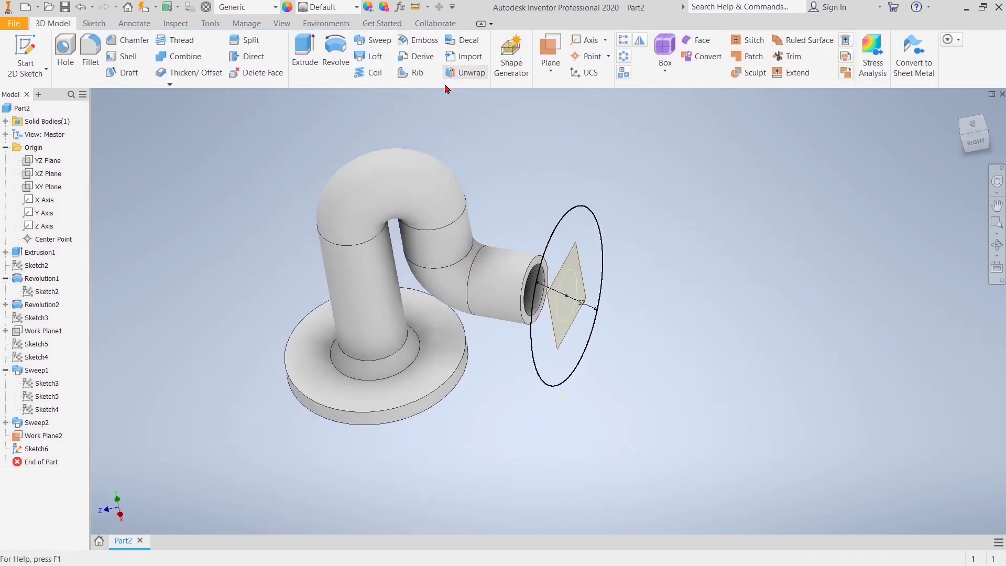
- Extrude the 52 mm circle 5 mm with flipped direction into the outlet flange
left_click(303, 43)
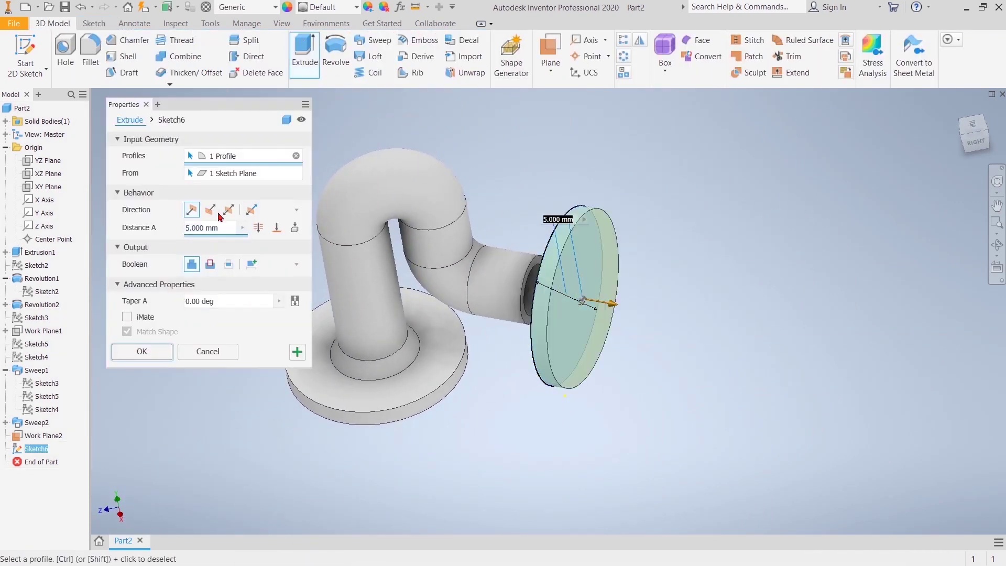
left_click(211, 211)
left_click(142, 352)
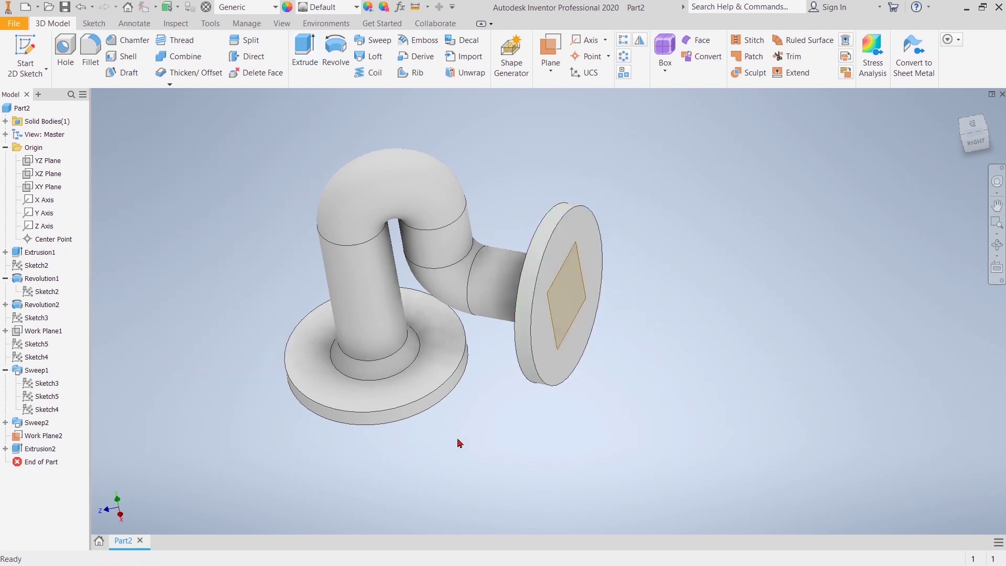
- Hide Work Plane2 and orbit to pick the flange disc's outer face
right_click(35, 440)
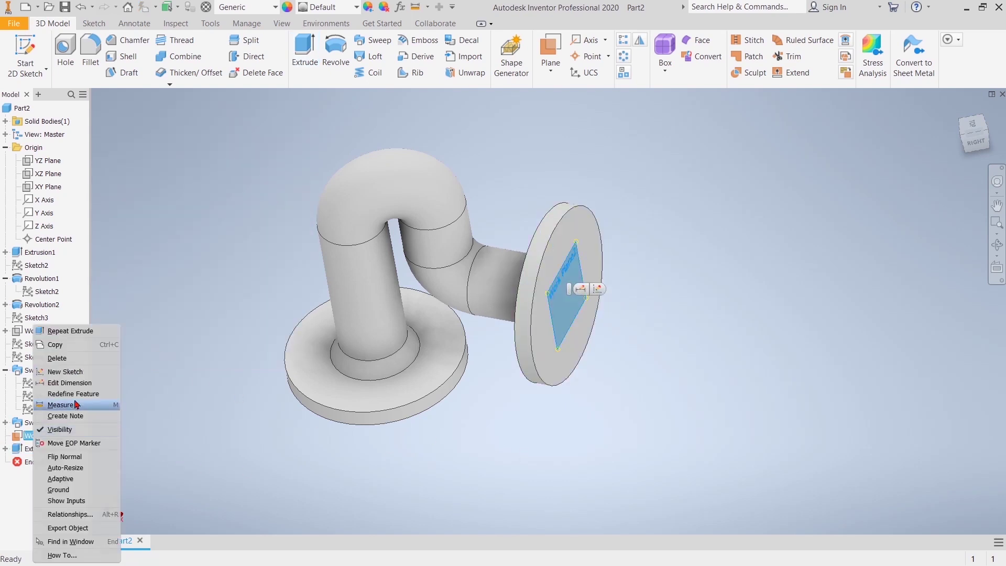
left_click(68, 434)
mouse_move(369, 454)
middle_mouse_down("shift")
mouse_move(478, 434)
mouse_move(451, 436)
middle_mouse_up("shift")
left_click(600, 265)
- Start a sketch on the flange face, project its edge, and slice the graphics
left_click(681, 259)
left_click(719, 46)
left_click(441, 42)
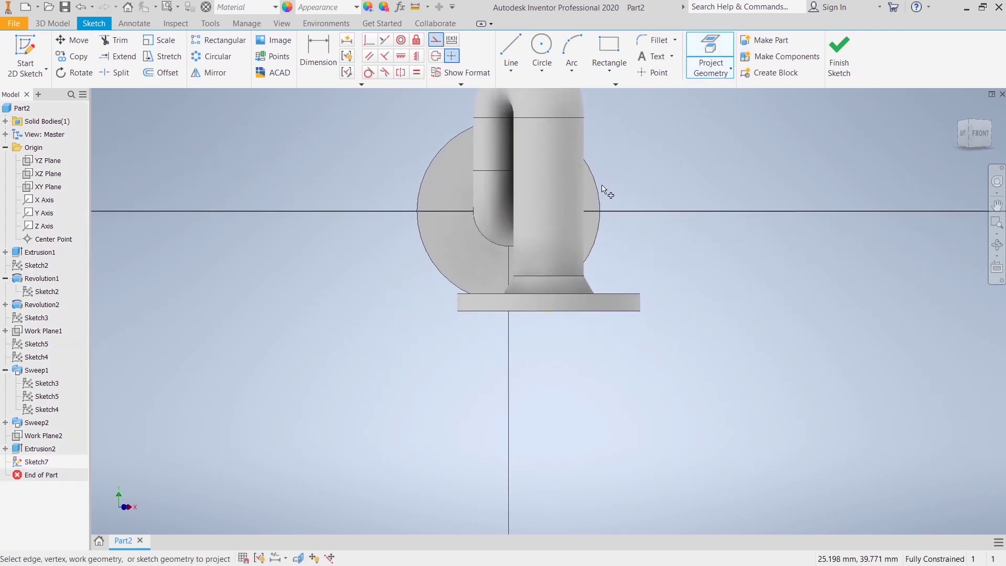
right_click(644, 157)
key("Escape")
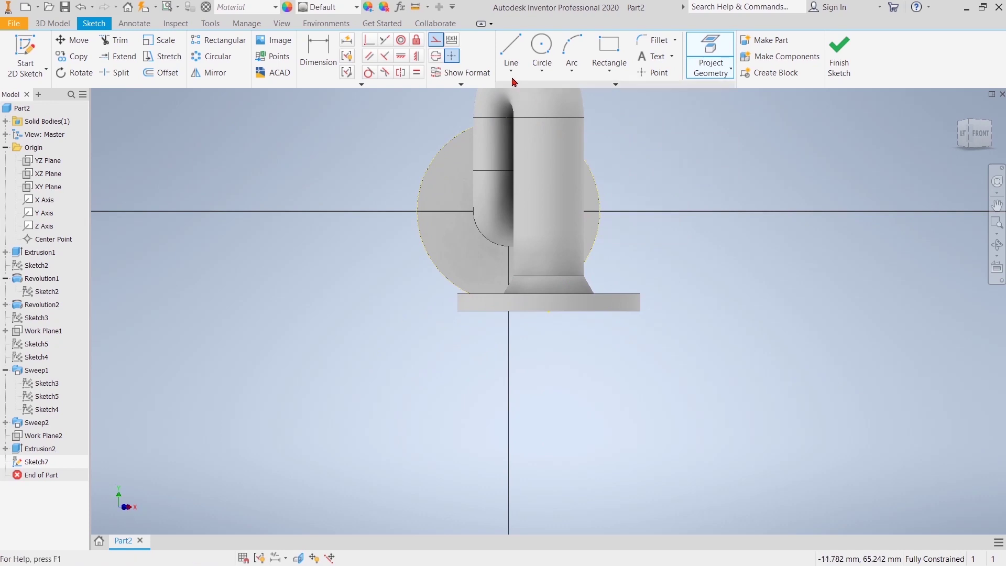
right_click(738, 216)
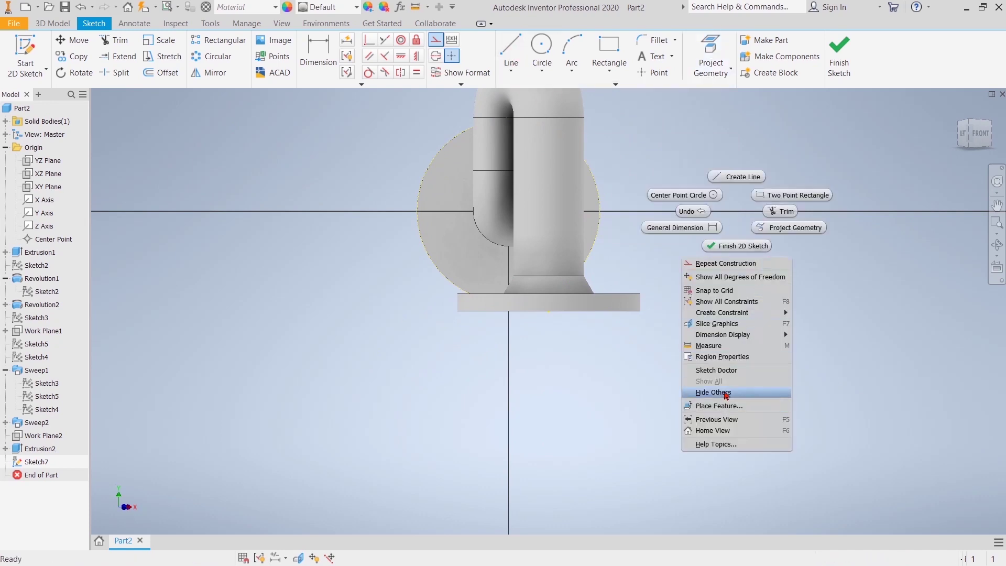
left_click(717, 395)
- Draw a vertical line across the flange circle, dimension it 52, and finish Sketch7
left_click(517, 54)
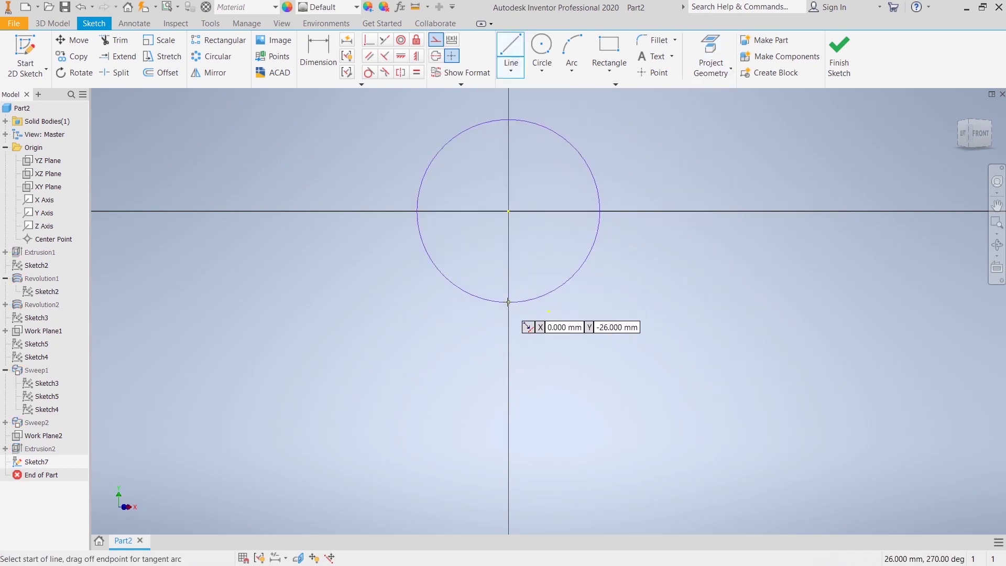
left_click(509, 303)
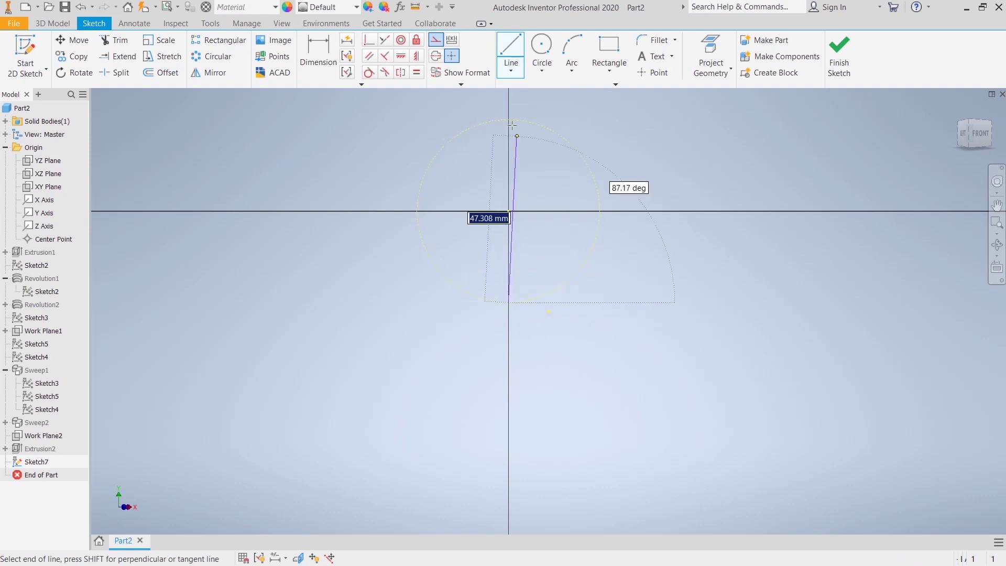
left_click(508, 119)
right_click(579, 131)
left_click(645, 141)
left_click(322, 48)
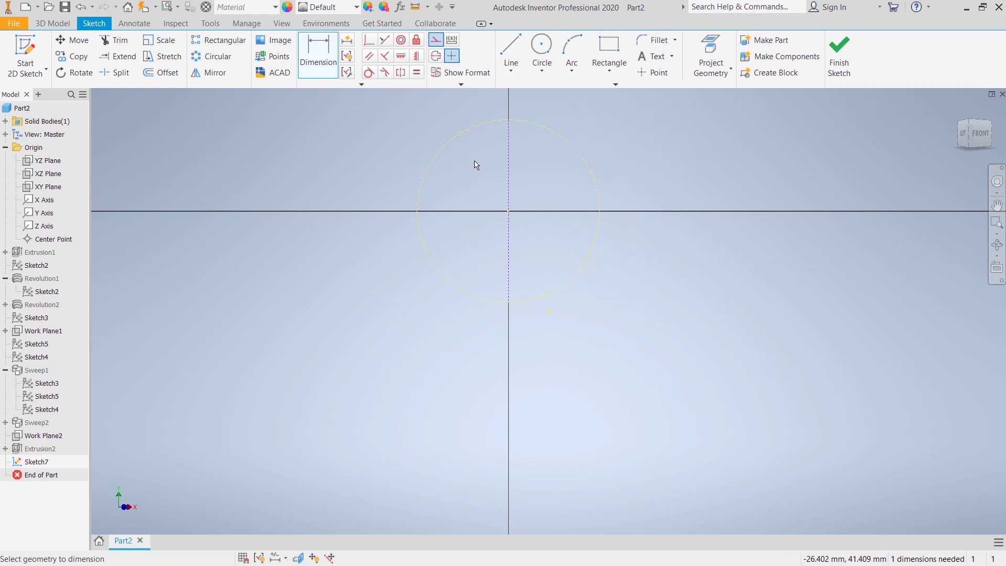
left_click(508, 170)
right_click(707, 153)
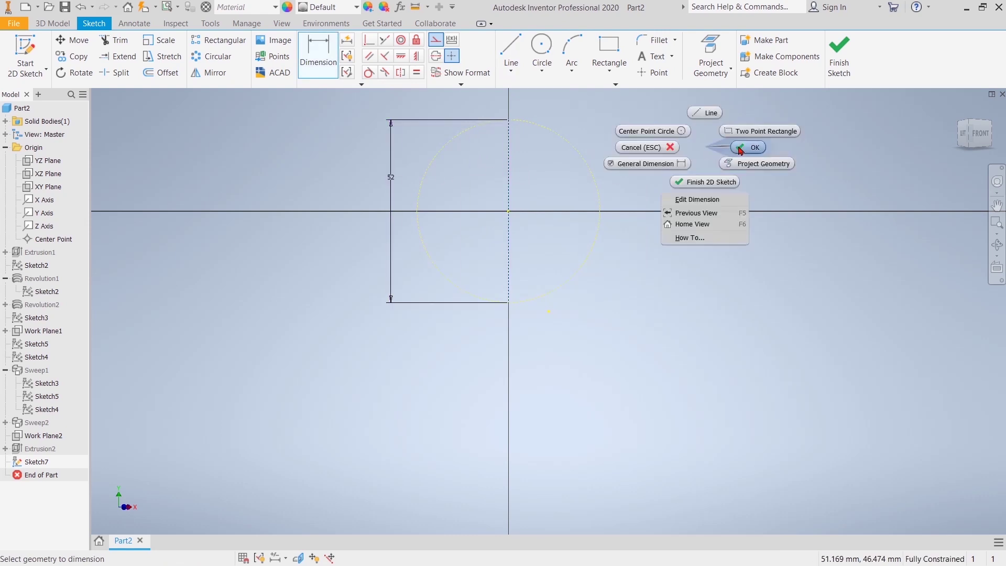
left_click(748, 147)
left_click(840, 55)
- Unhide the solid and create Work Plane3 through the 52 mm line at 90° to the flange face
right_click(788, 178)
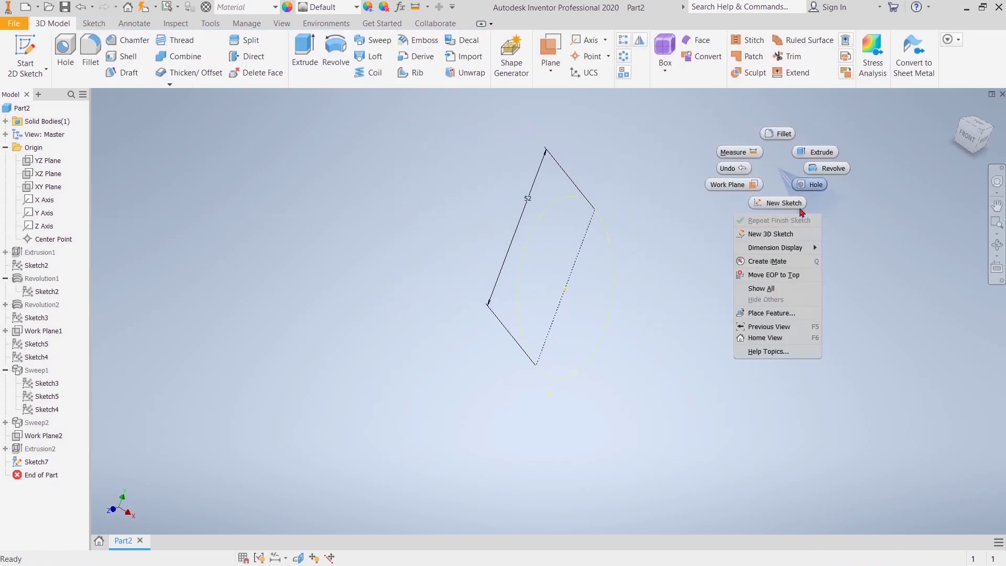
left_click(774, 291)
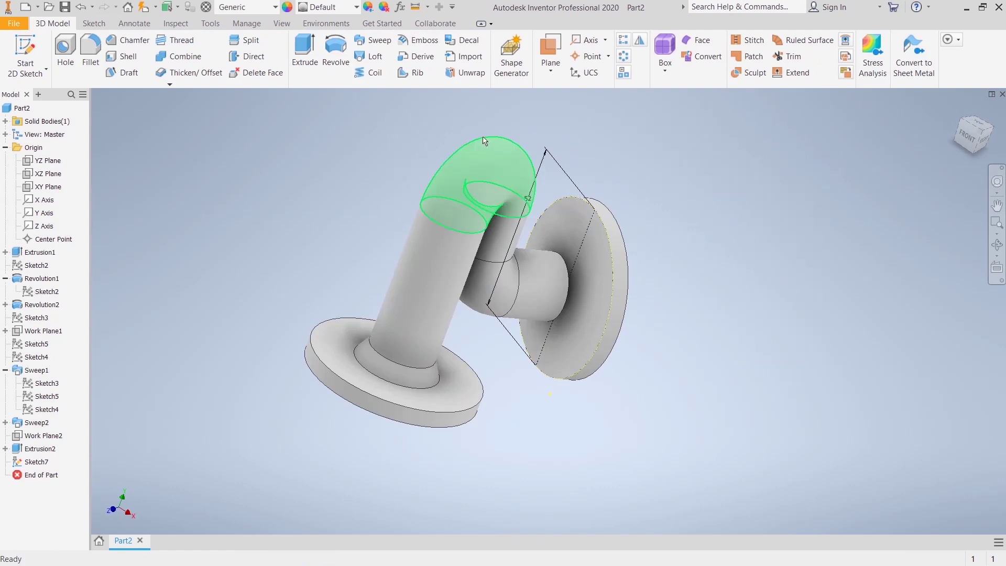
left_click(551, 50)
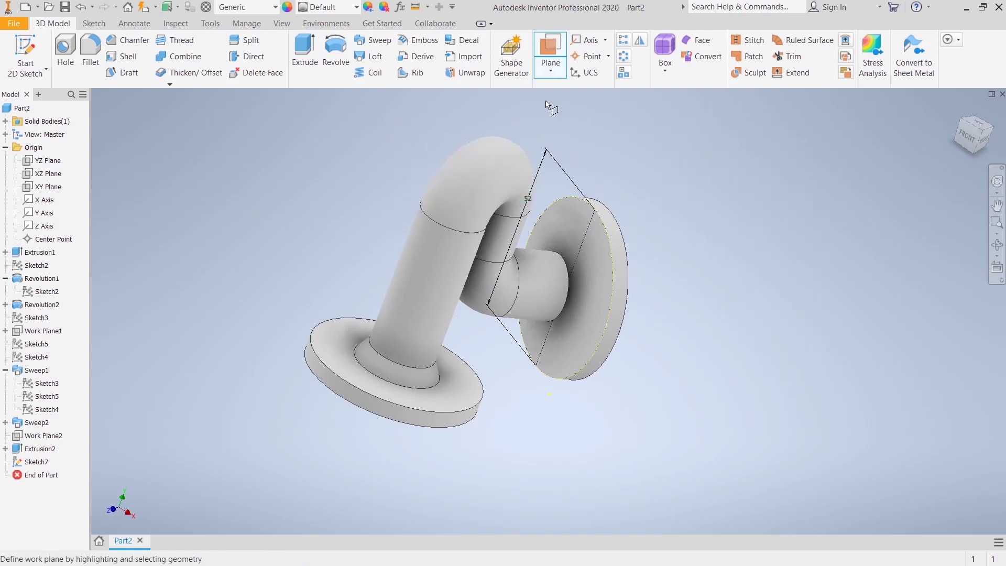
left_click(578, 253)
left_click(596, 241)
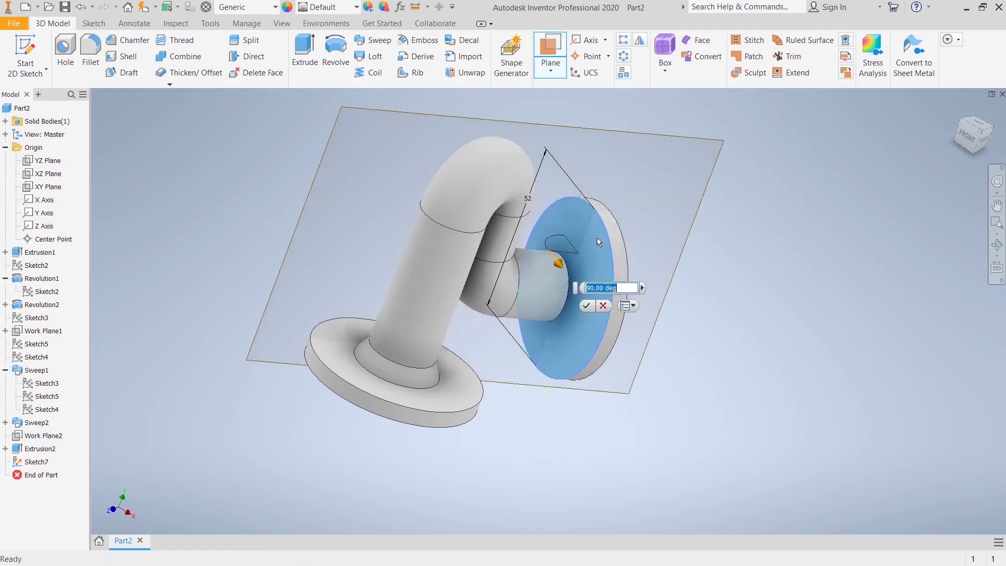
key("Return")
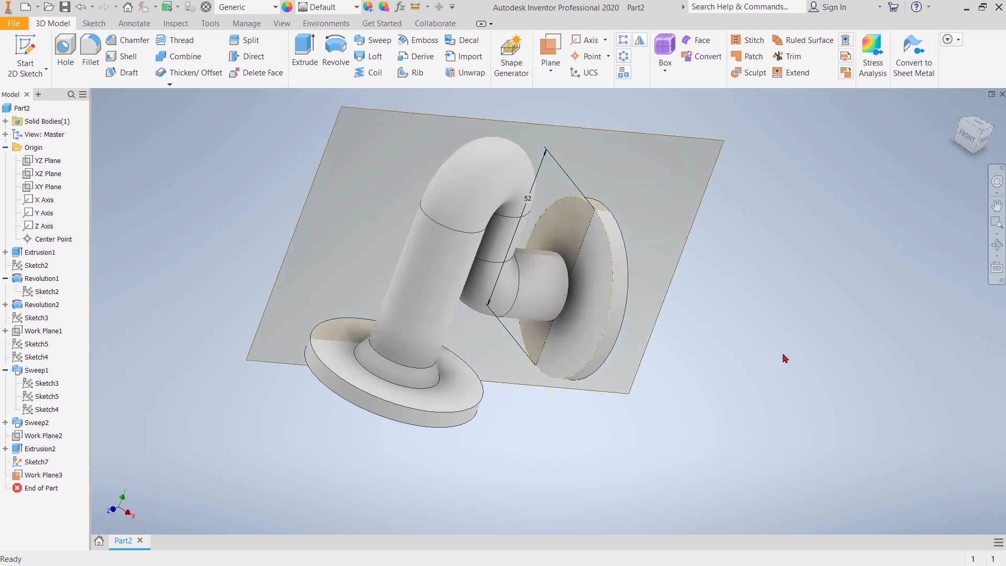
left_click(697, 239)
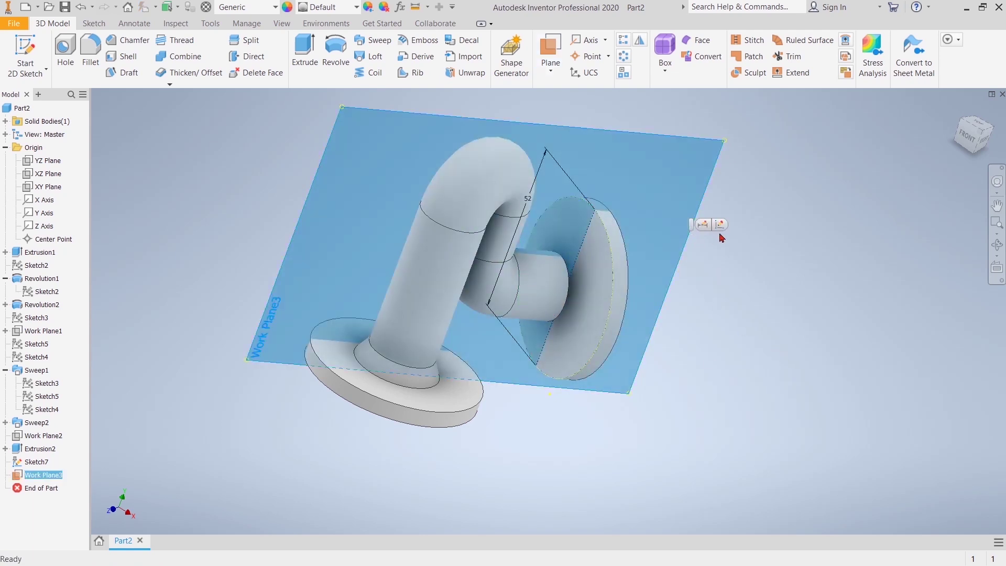
- Start Sketch8 on Work Plane3 and bring the flange profile into view
key("s")
scroll(765, 190, "up", 4)
mouse_move(765, 189)
middle_mouse_down()
mouse_move(723, 227)
mouse_move(552, 316)
middle_mouse_up()
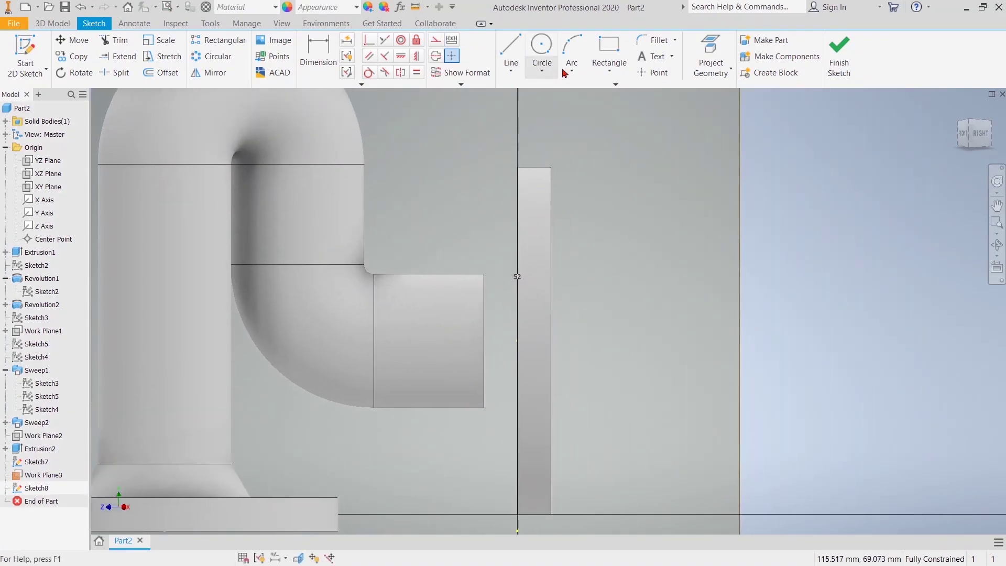
left_click(511, 50)
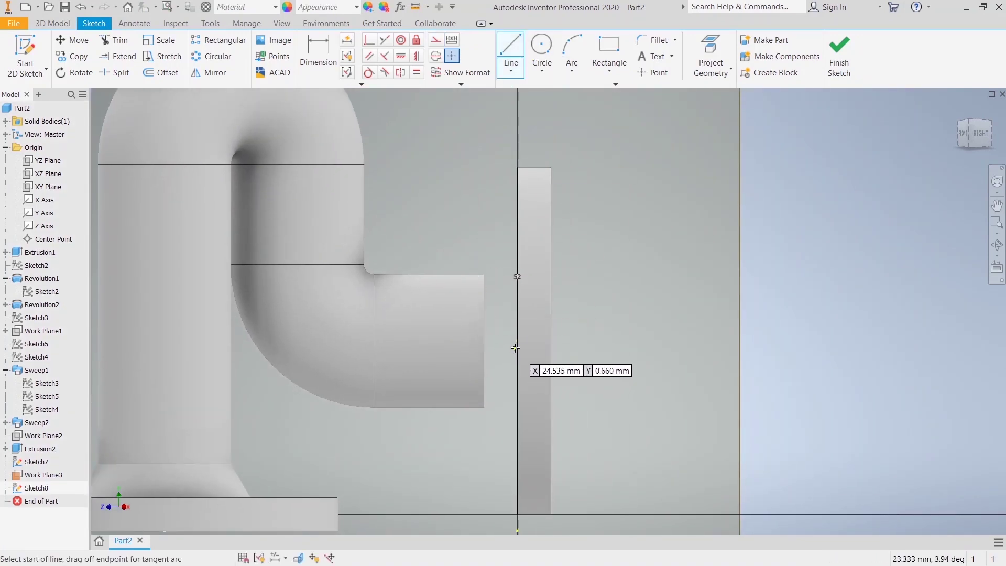
right_click(621, 328)
left_click(608, 304)
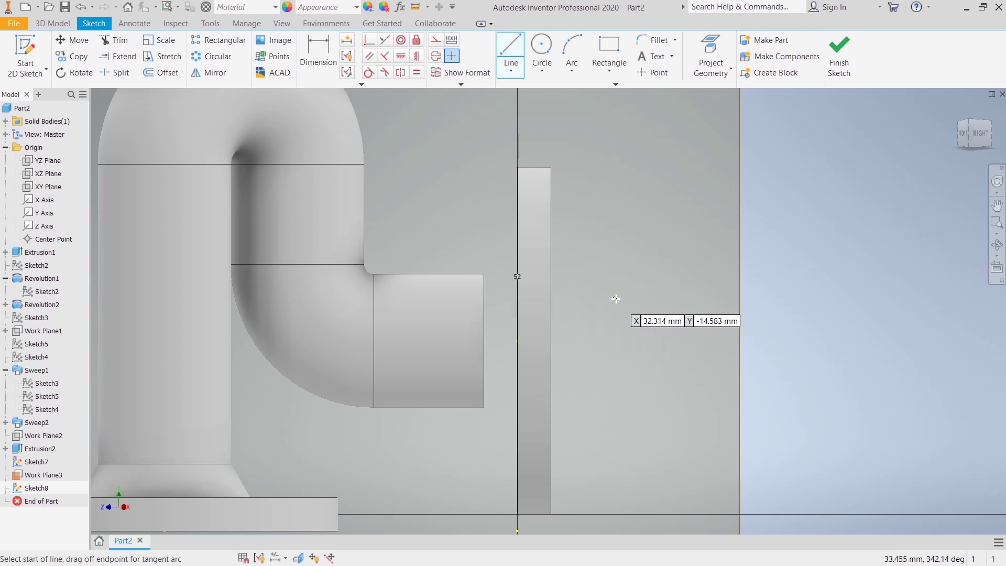
key("p")
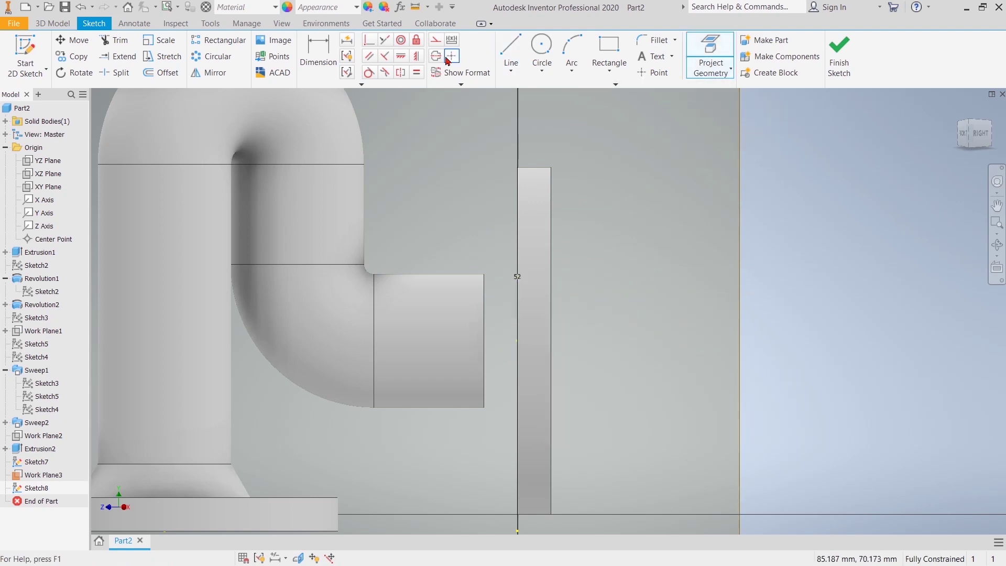
- Try a 10 mm line at the flange edge, then project the pipe end's edges into the sketch
right_click(633, 224)
left_click(645, 178)
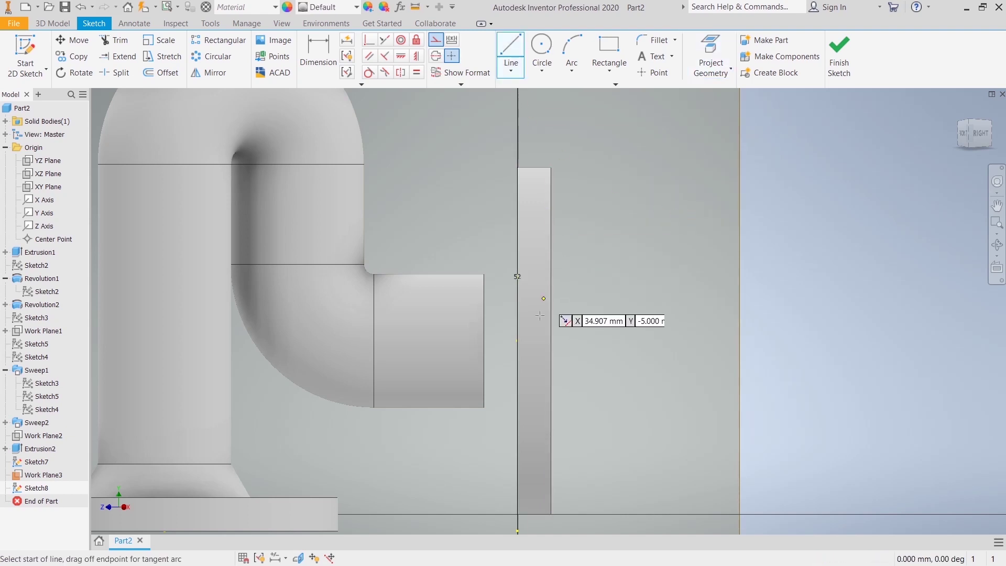
left_click(552, 341)
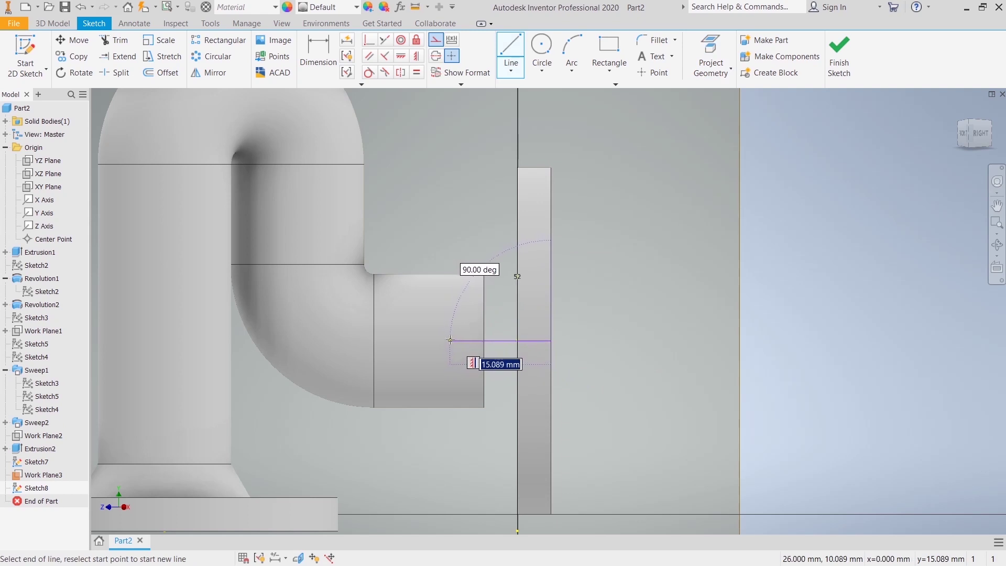
key("Return")
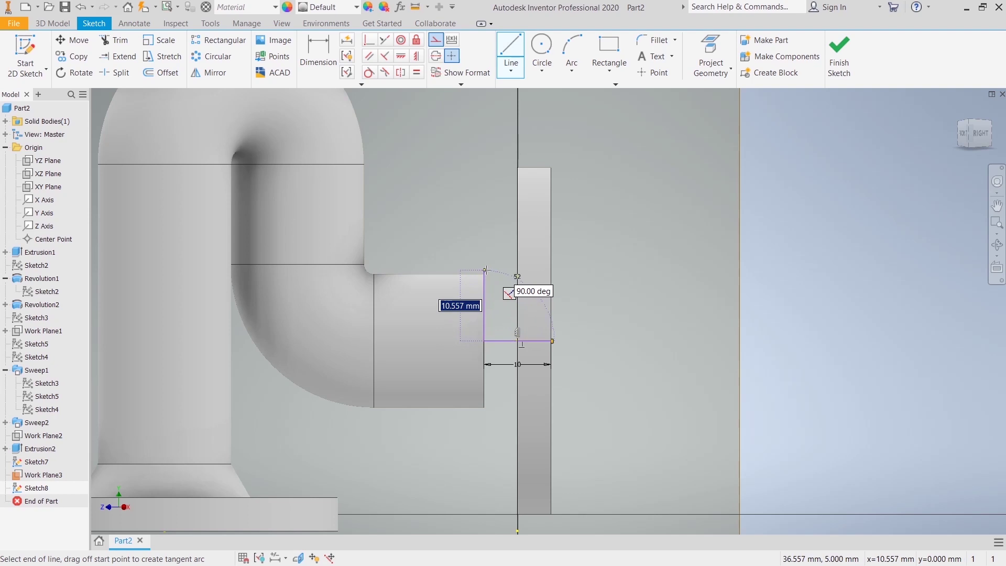
right_click(593, 242)
key("Escape")
left_click(711, 53)
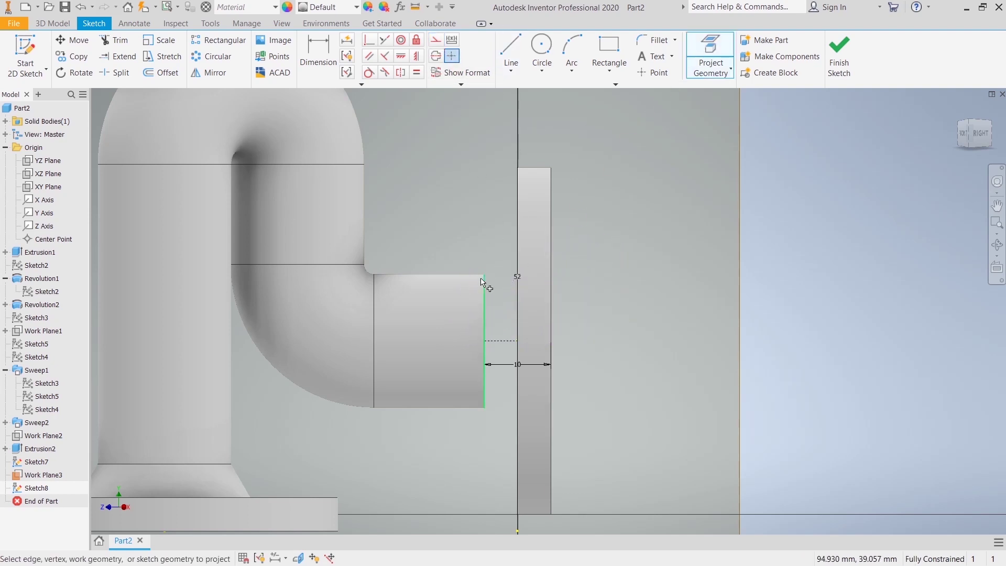
right_click(636, 292)
key("Escape")
right_click(502, 344)
left_click(558, 342)
left_click(523, 61)
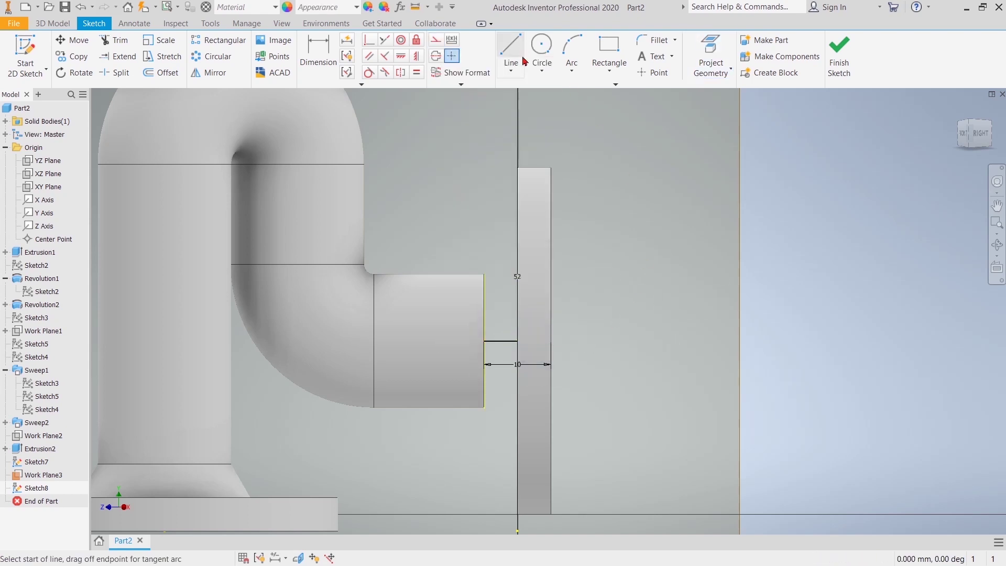
- Draw a slanted line from the pipe end's top corner toward the flange, dimensioned at 60°
left_click(484, 274)
left_click(550, 223)
right_click(610, 214)
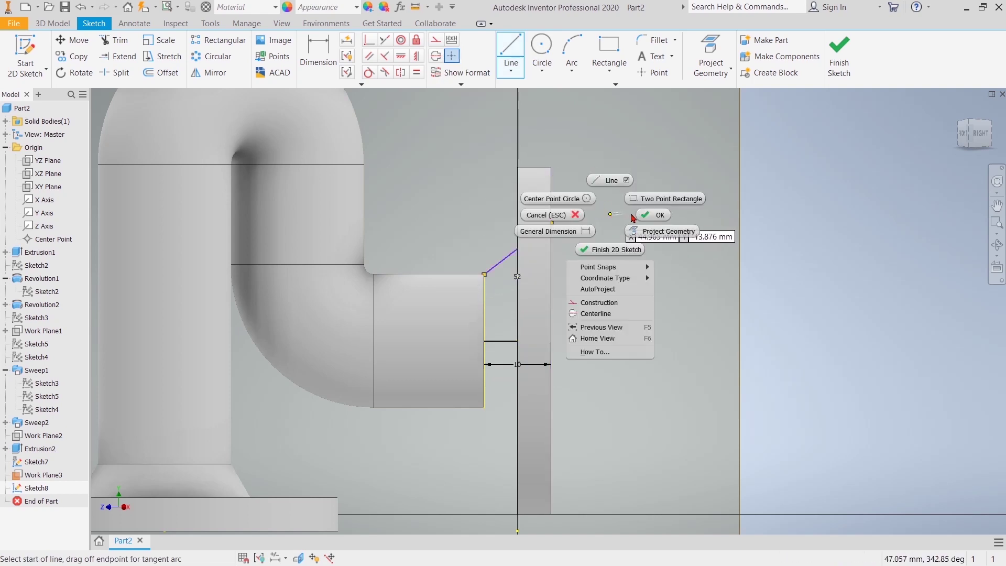
left_click(652, 216)
key("d")
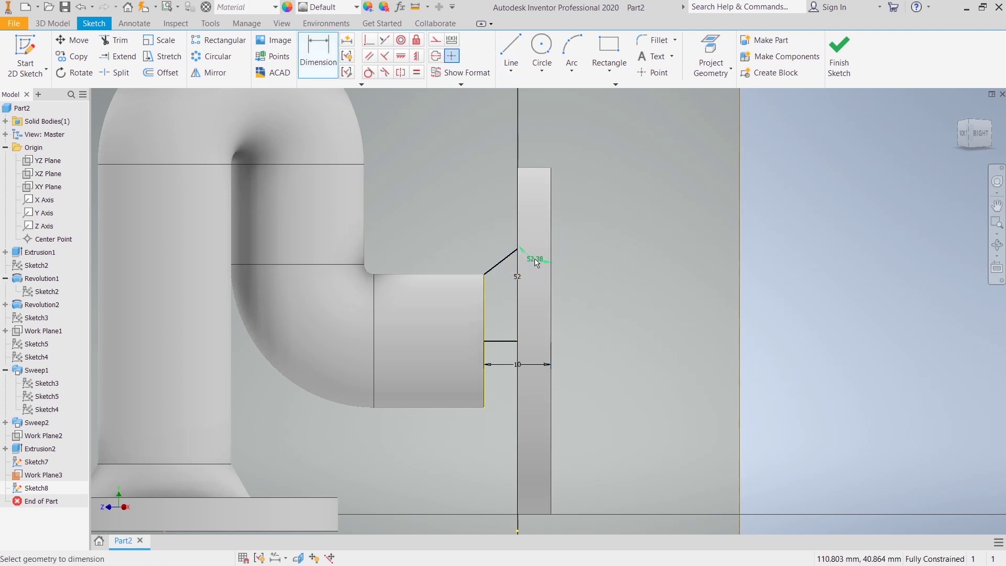
left_click(532, 267)
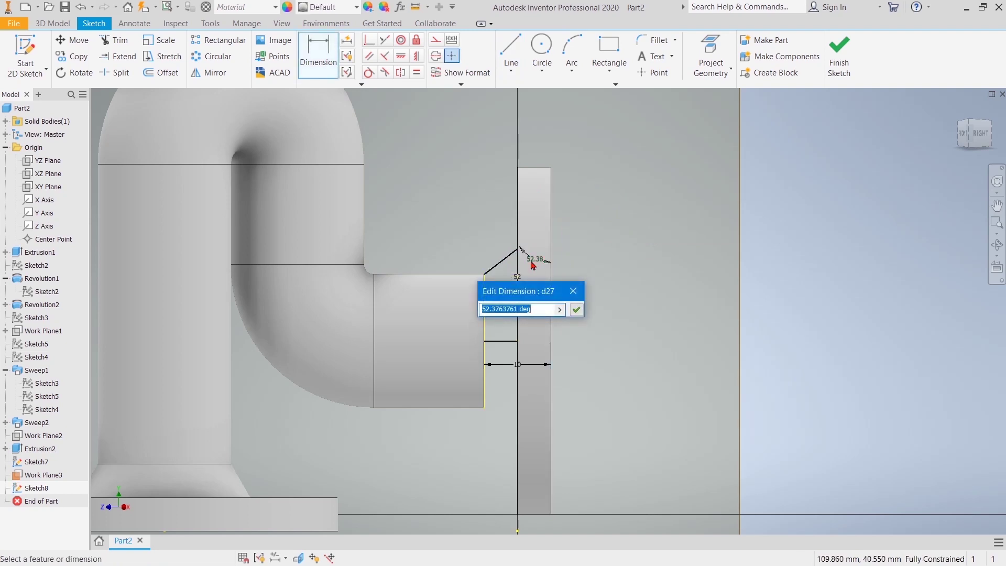
key("Return")
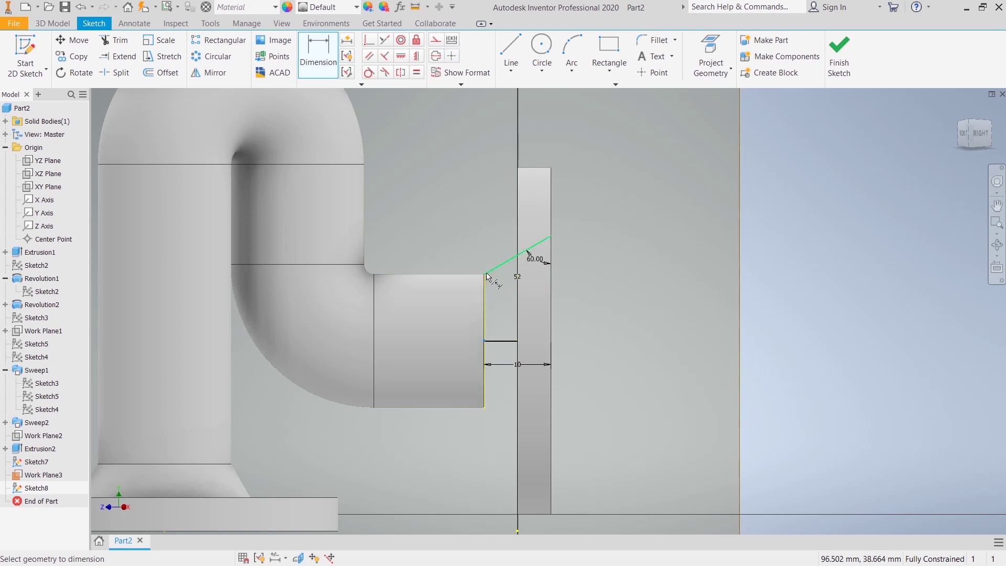
scroll(487, 281, "up", 3)
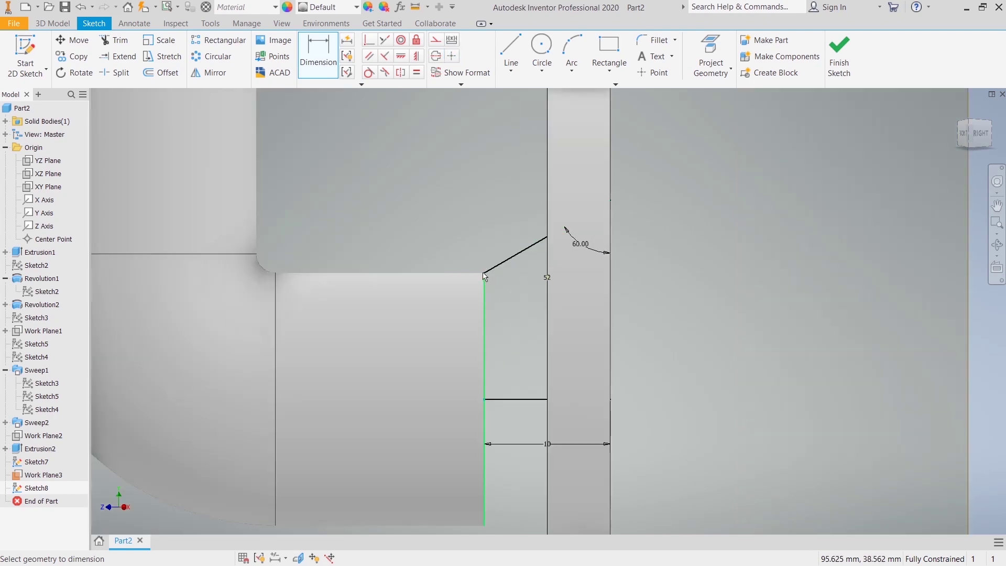
- Make the vertical line construction geometry and draw a vertical line up the pipe end face
right_click(640, 284)
left_click(637, 243)
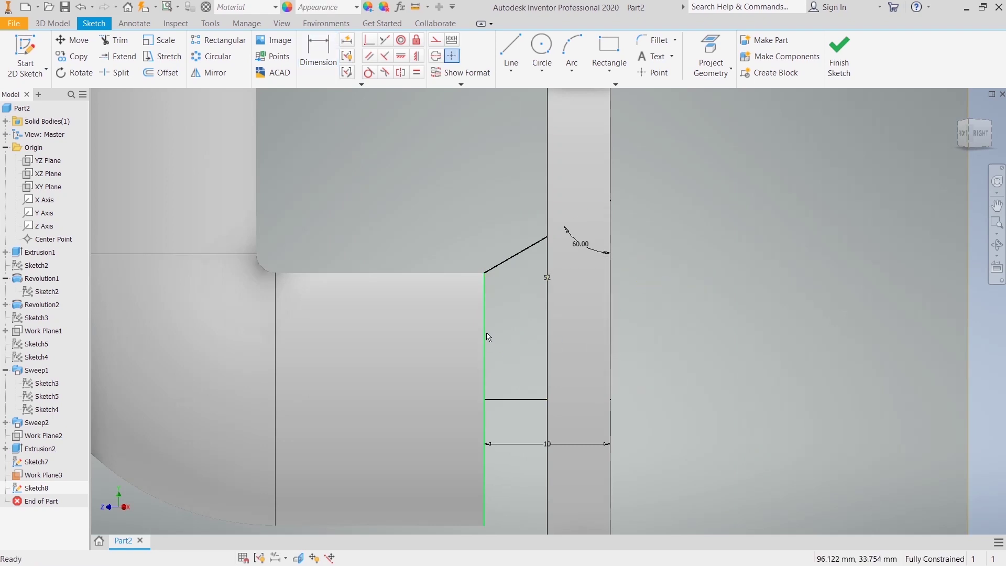
right_click(488, 334)
left_click(520, 303)
left_click(511, 55)
left_click(486, 400)
left_click(484, 272)
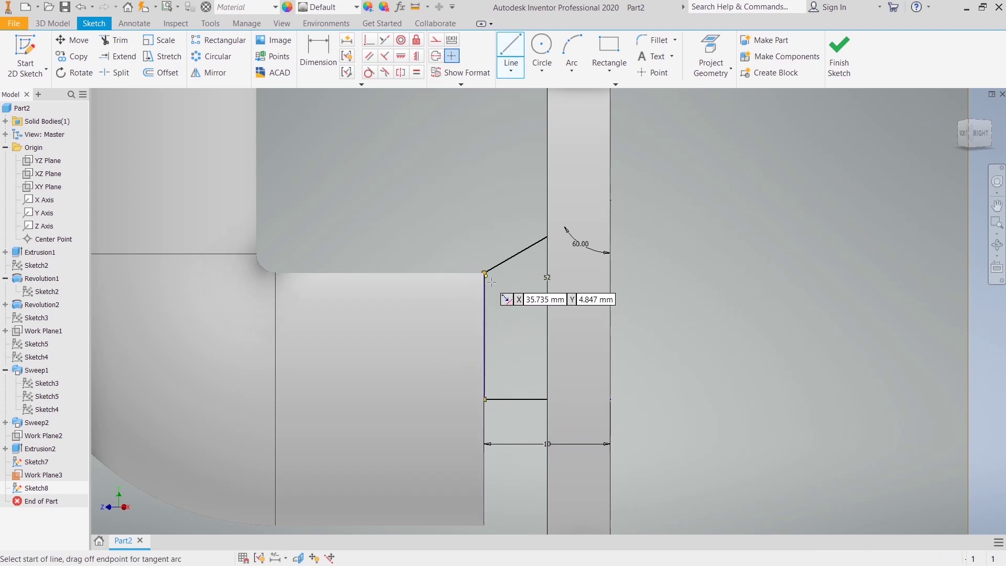
key("Escape")
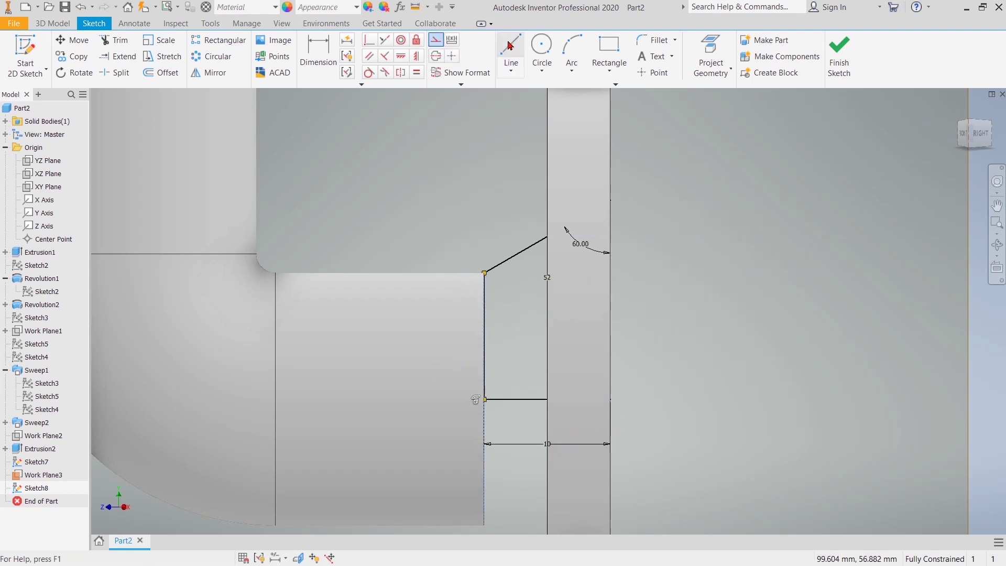
- Draw a second slanted line to the flange centre line, starting 7.5 mm above the lower line
left_click(509, 46)
left_click(485, 307)
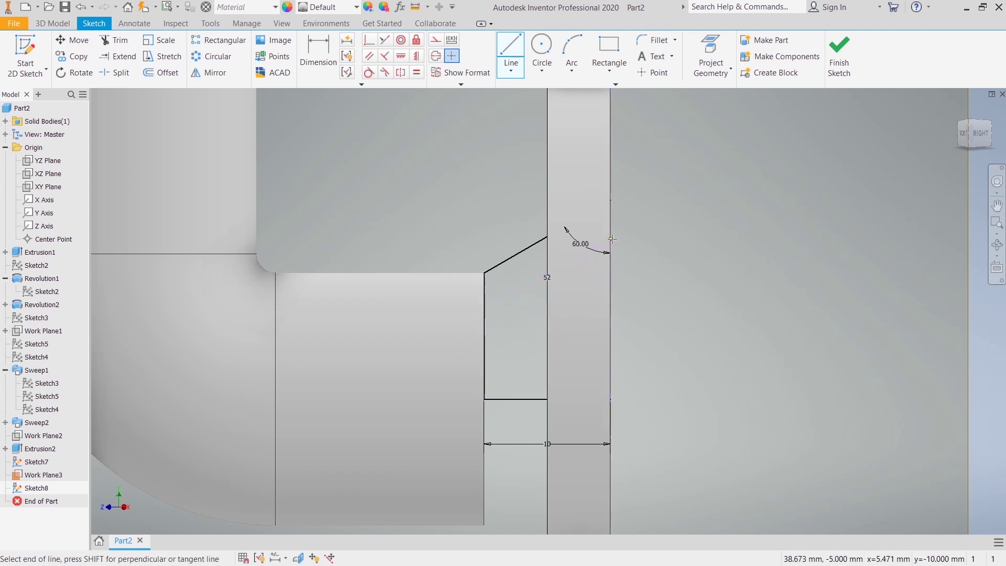
left_click(547, 276)
key("Escape")
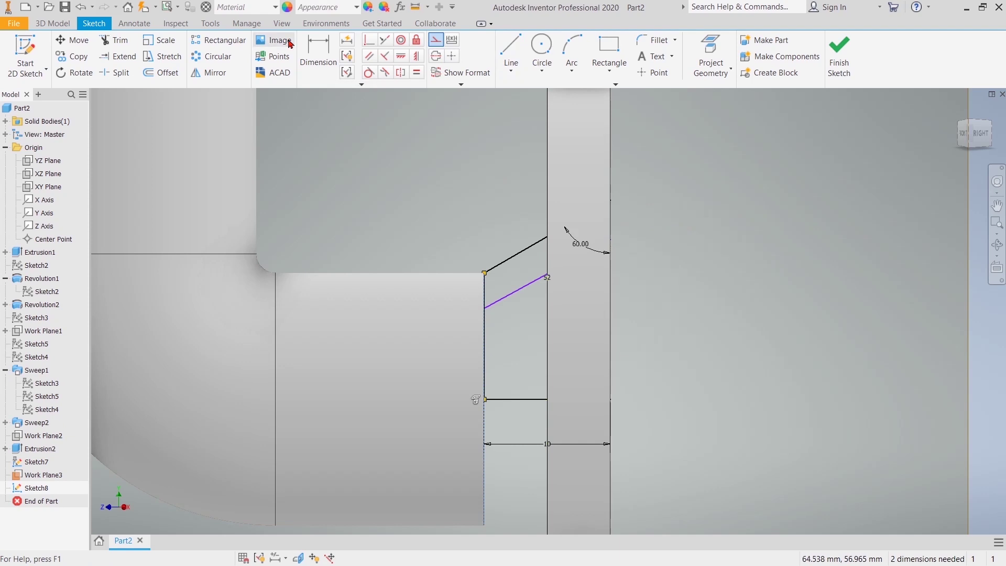
left_click(318, 58)
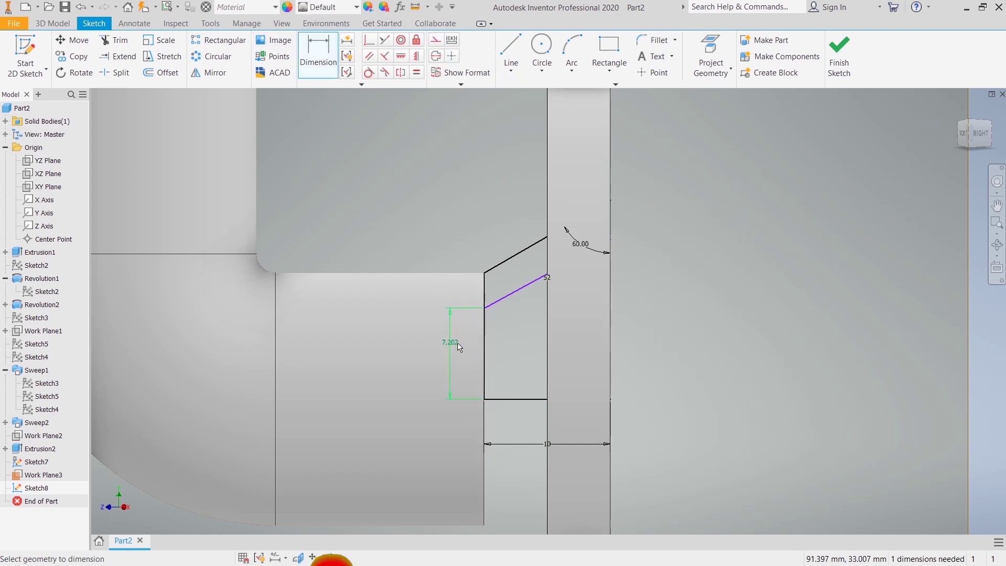
left_click(459, 347)
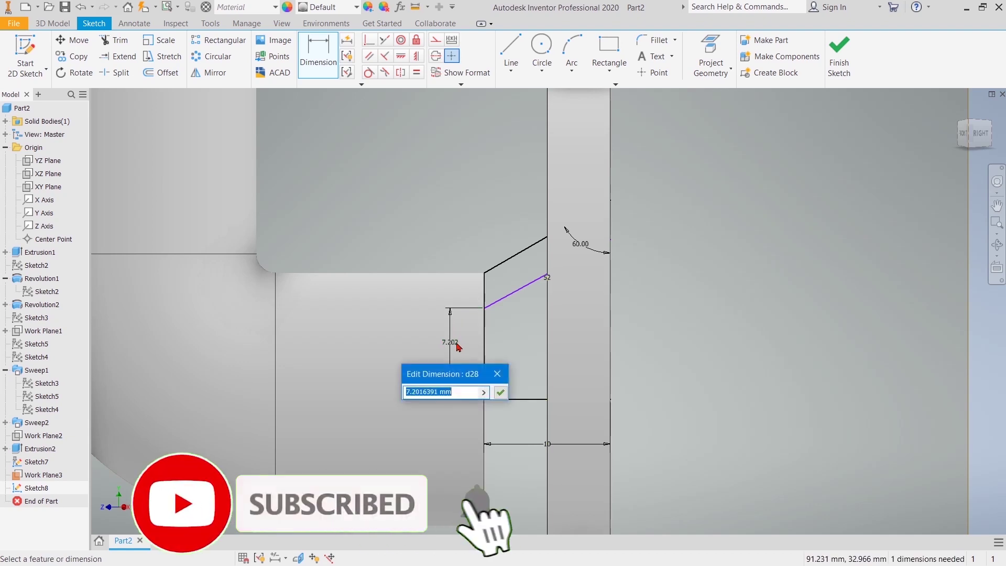
type("7.5")
key("Return")
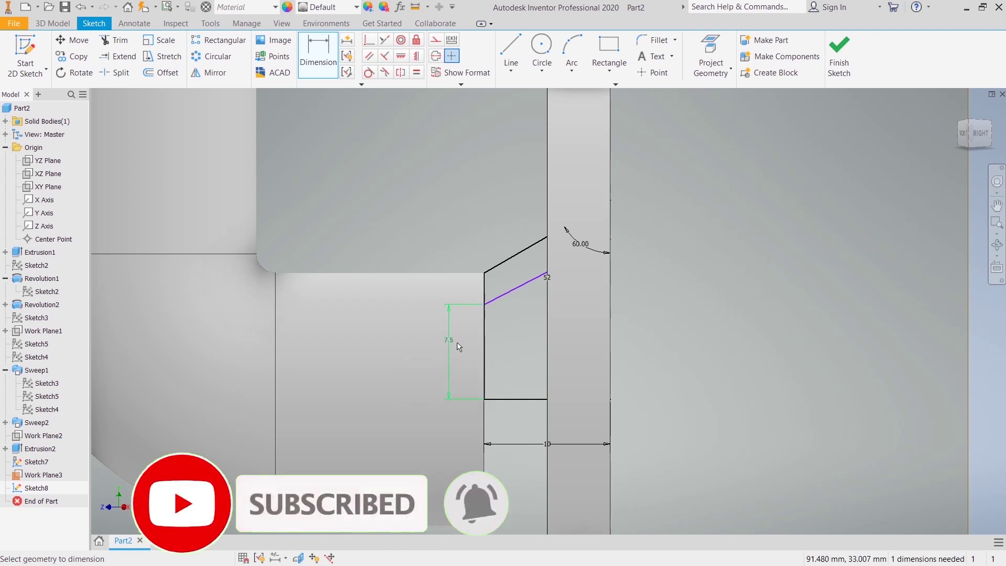
right_click(663, 267)
left_click(703, 205)
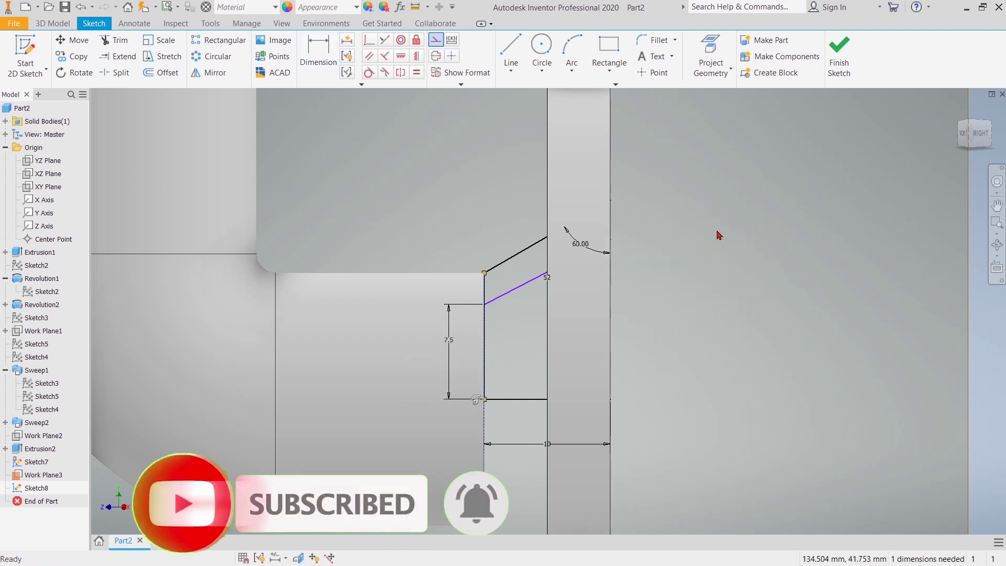
- Make the two slanted lines parallel, set one to construction, finish the sketch, and cancel a trial revolve
left_click(369, 56)
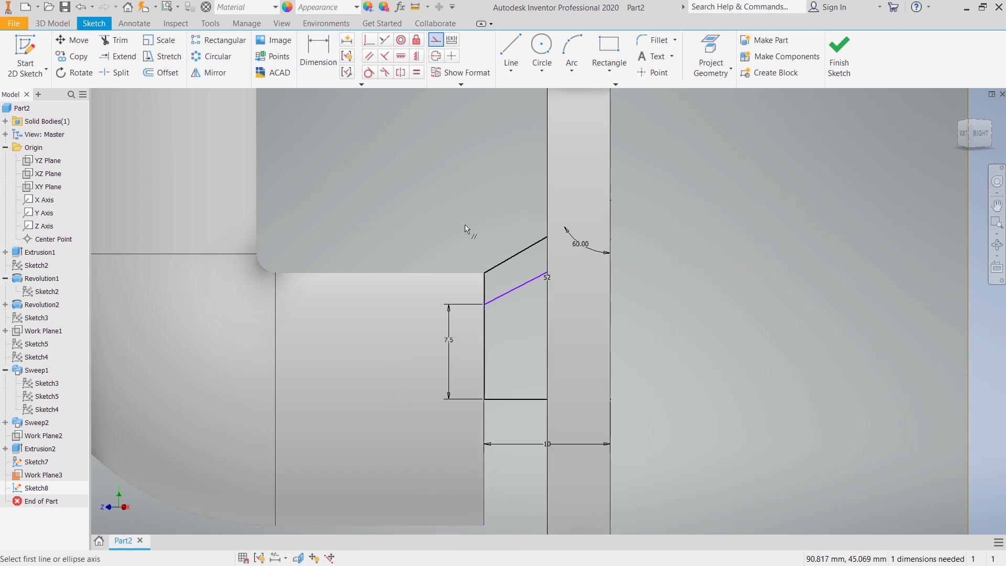
left_click(521, 286)
left_click(511, 265)
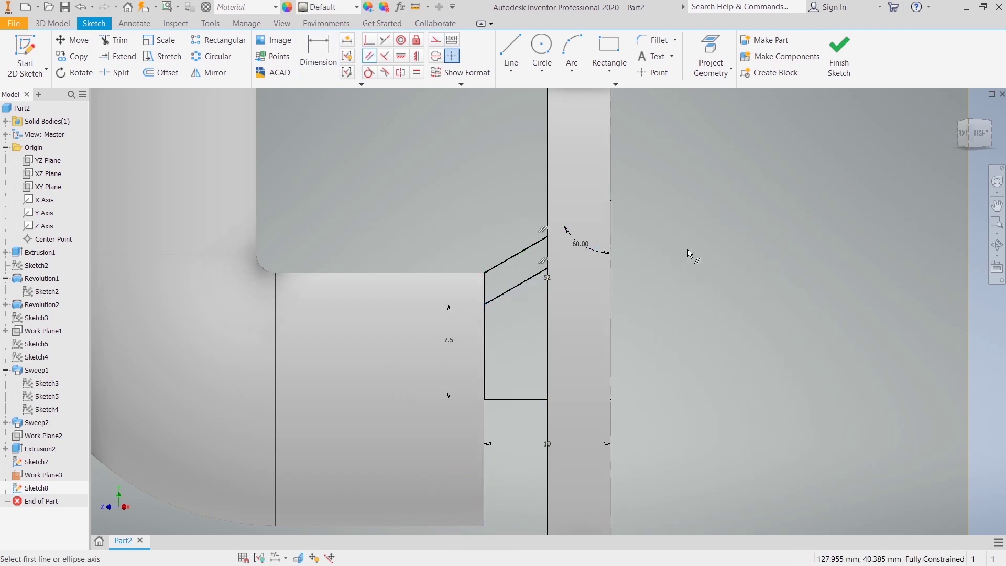
right_click(521, 292)
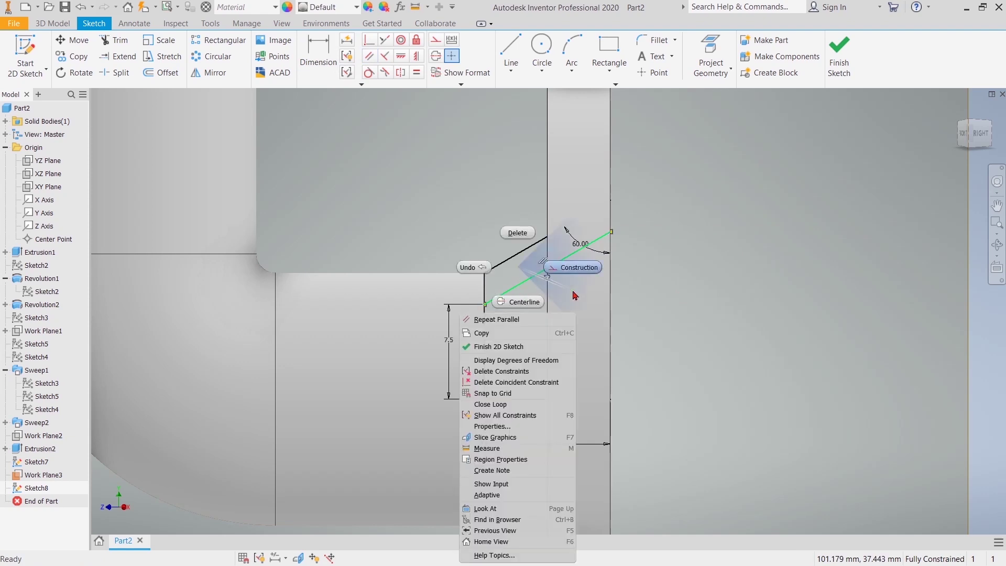
left_click(584, 269)
left_click(839, 55)
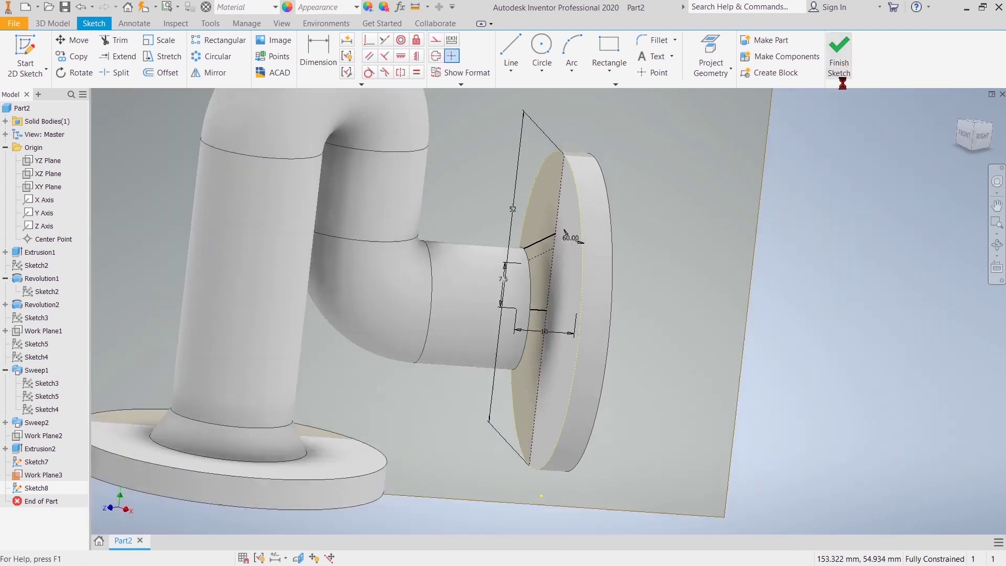
left_click(336, 52)
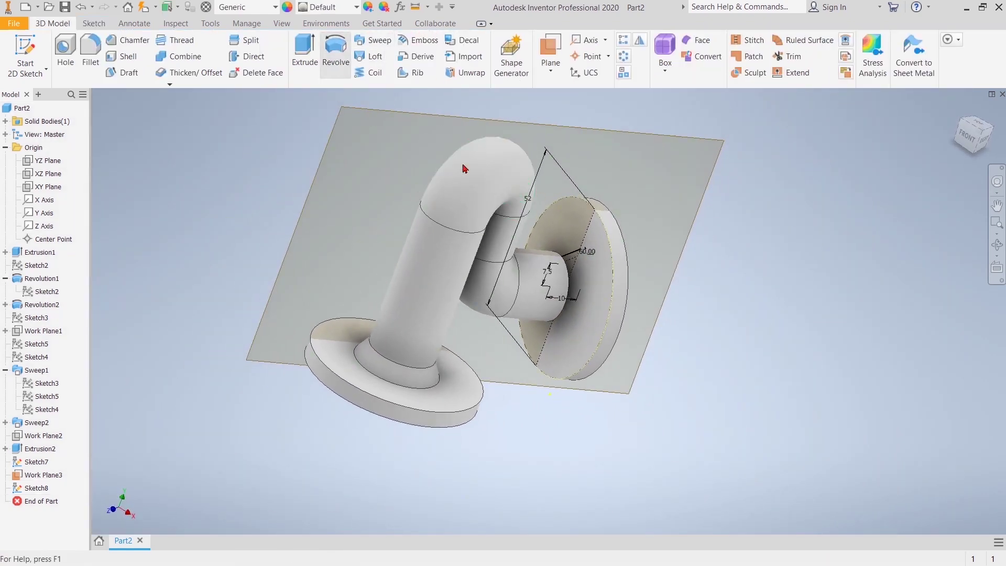
scroll(570, 279, "up", 3)
scroll(571, 279, "up", 2)
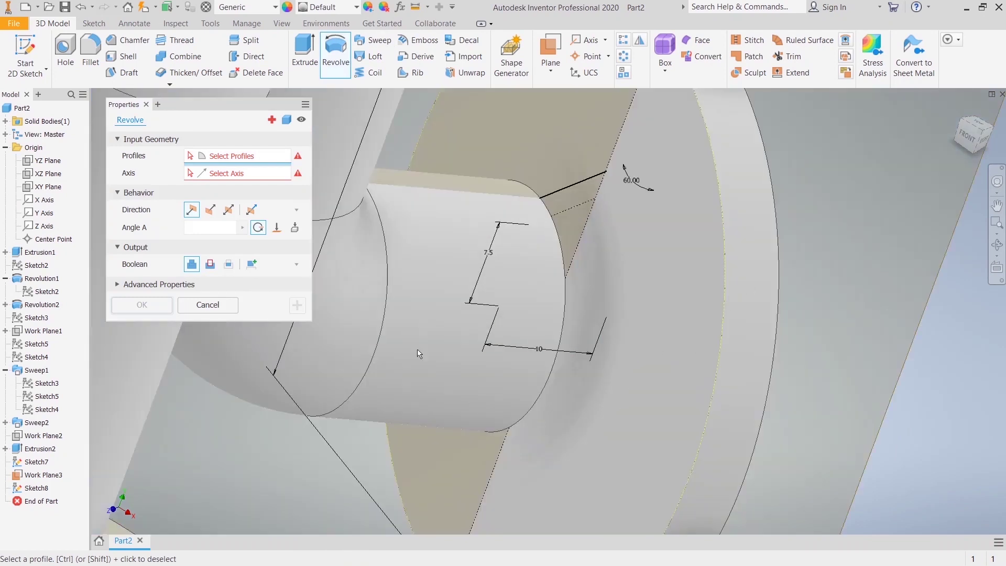
left_click(208, 305)
- Reopen Sketch8, close the profile with a vertical line on the flange face, and finish the sketch
left_click(37, 488)
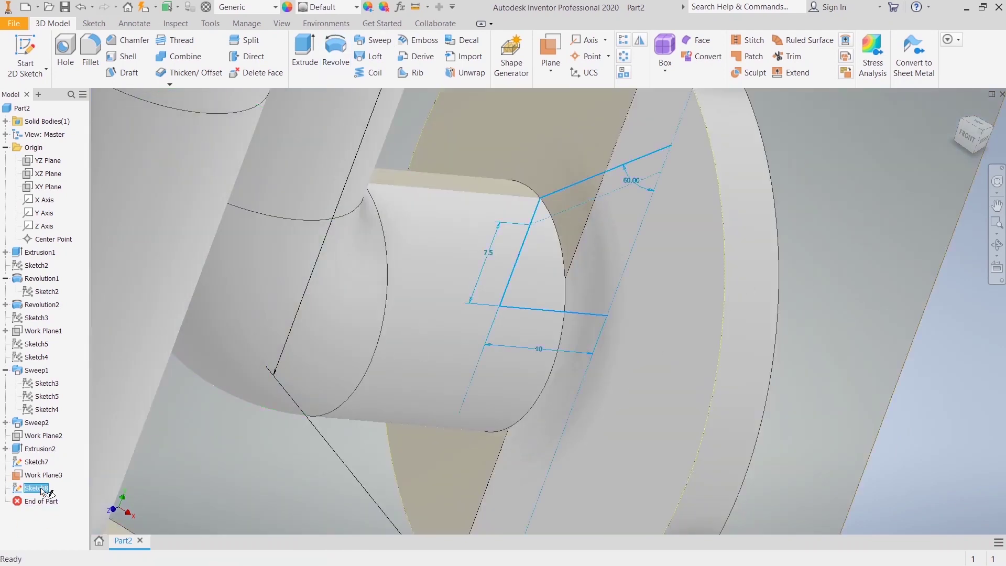
double_click(42, 489)
left_click(511, 41)
left_click(712, 320)
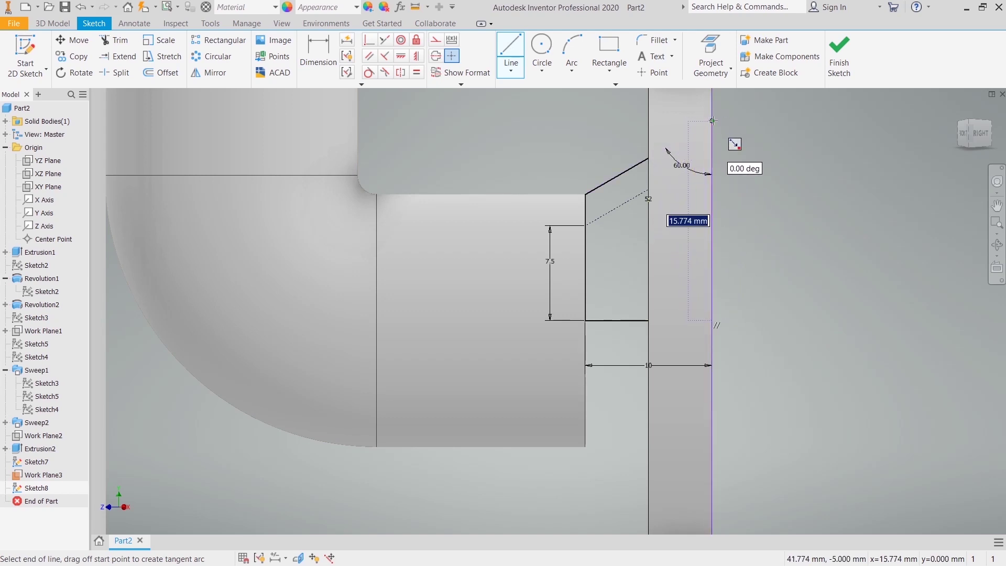
right_click(784, 171)
key("Escape")
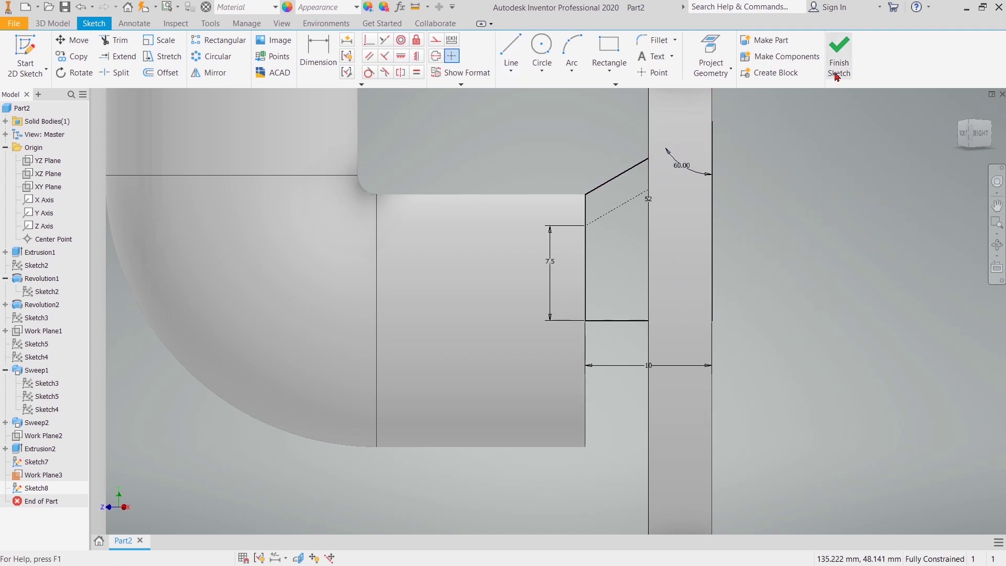
left_click(839, 57)
- Revolve the profile about the centre line into the Revolution3 collar, then reopen Sketch8
left_click(348, 74)
left_click(518, 314)
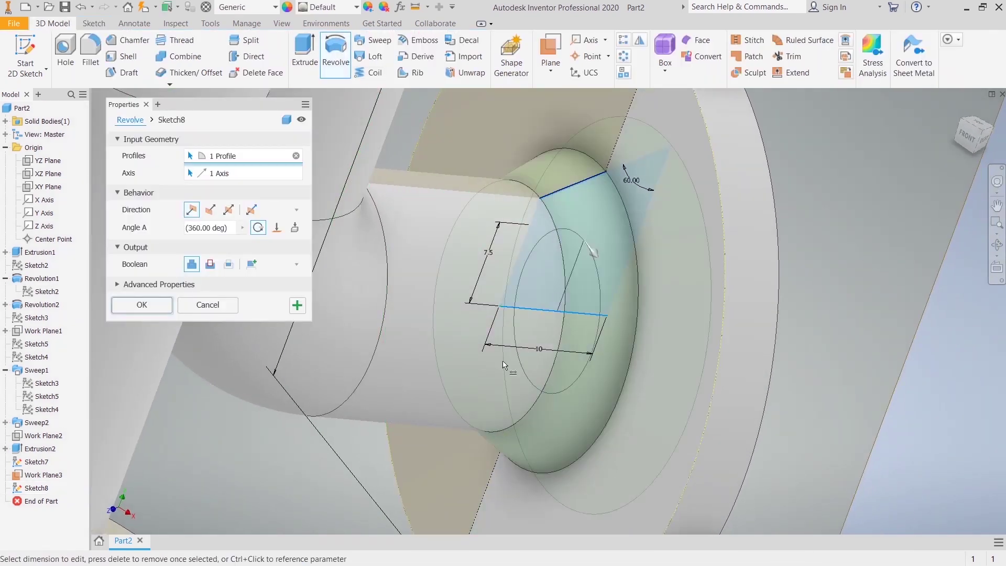
left_click(156, 310)
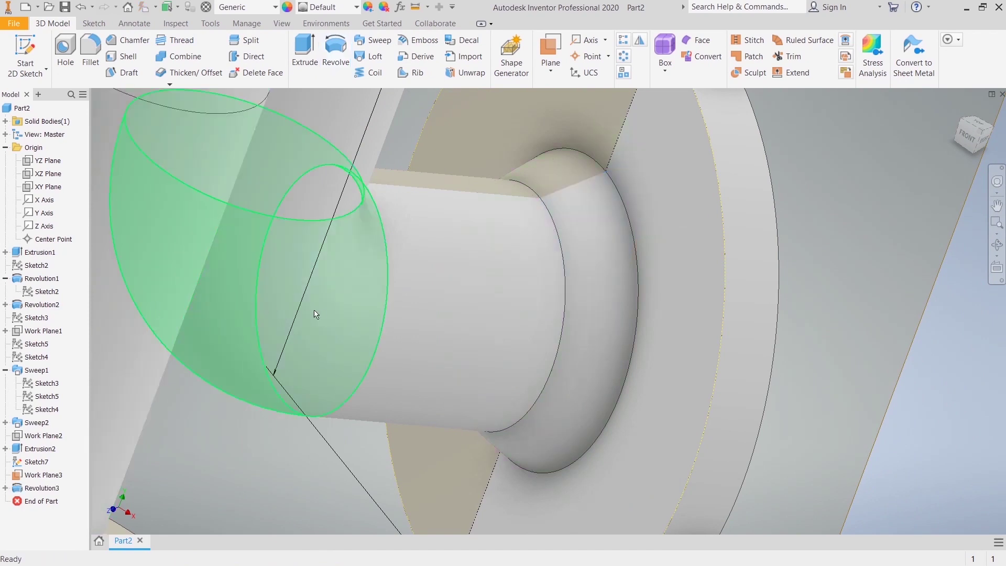
left_click(6, 488)
double_click(47, 501)
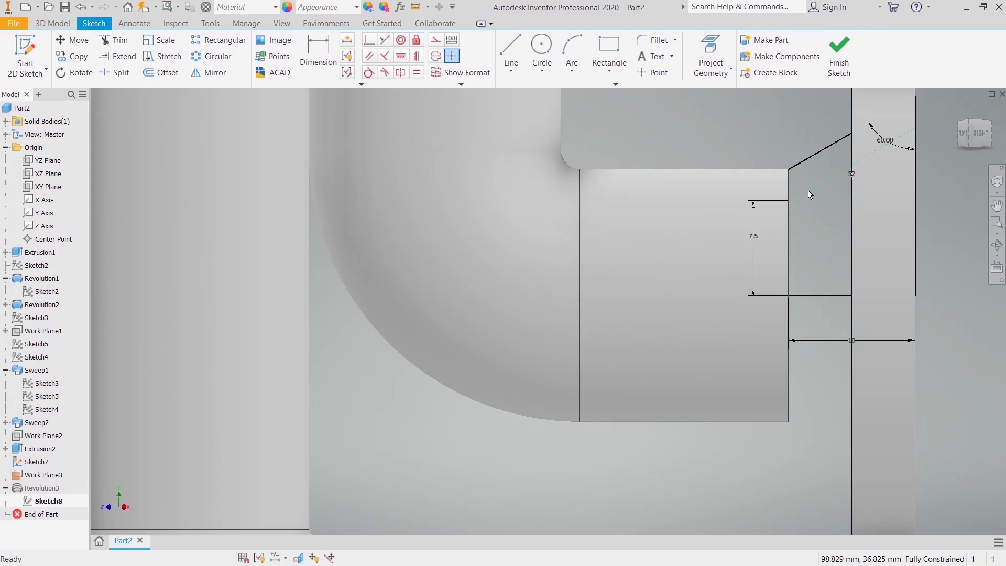
- Revolve Sketch8's profile about the sketch line as a cut, creating Revolution4 to hollow the collar
left_click(839, 57)
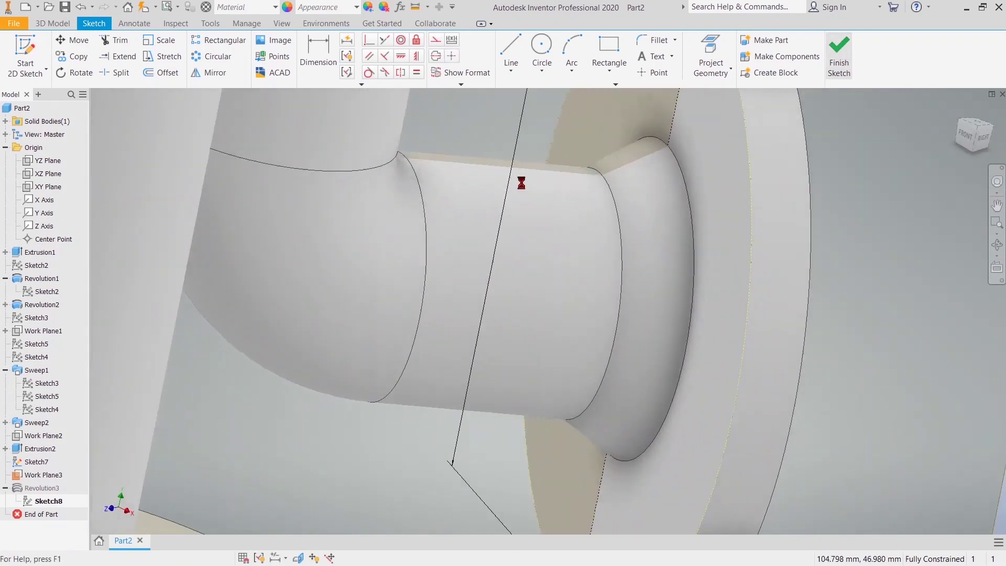
key("r")
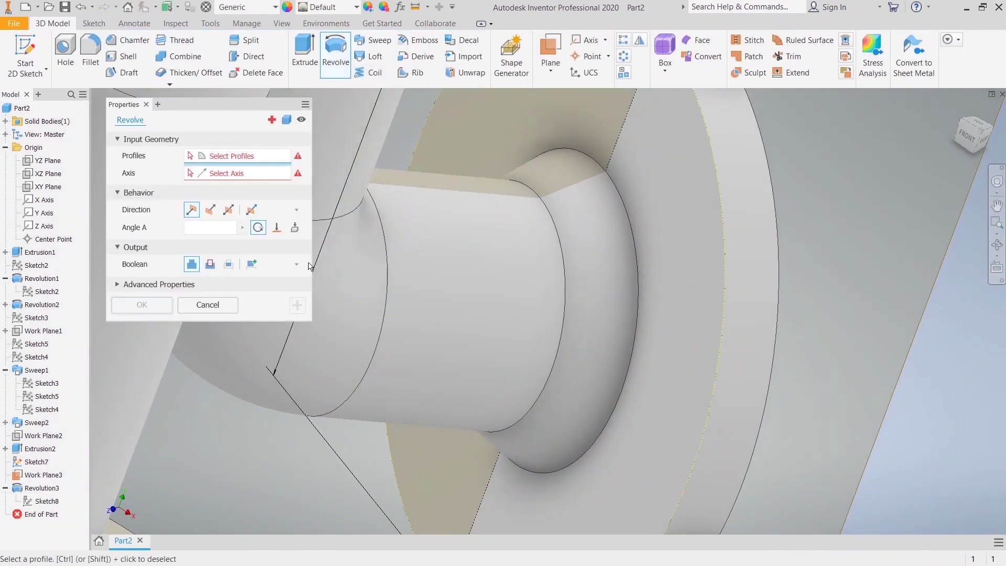
left_click(204, 304)
right_click(40, 502)
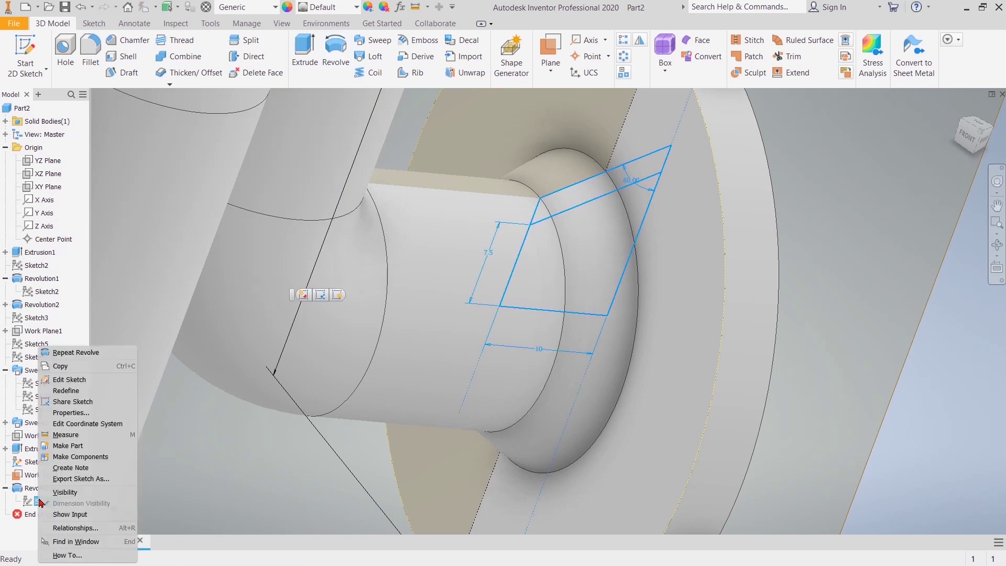
left_click(63, 493)
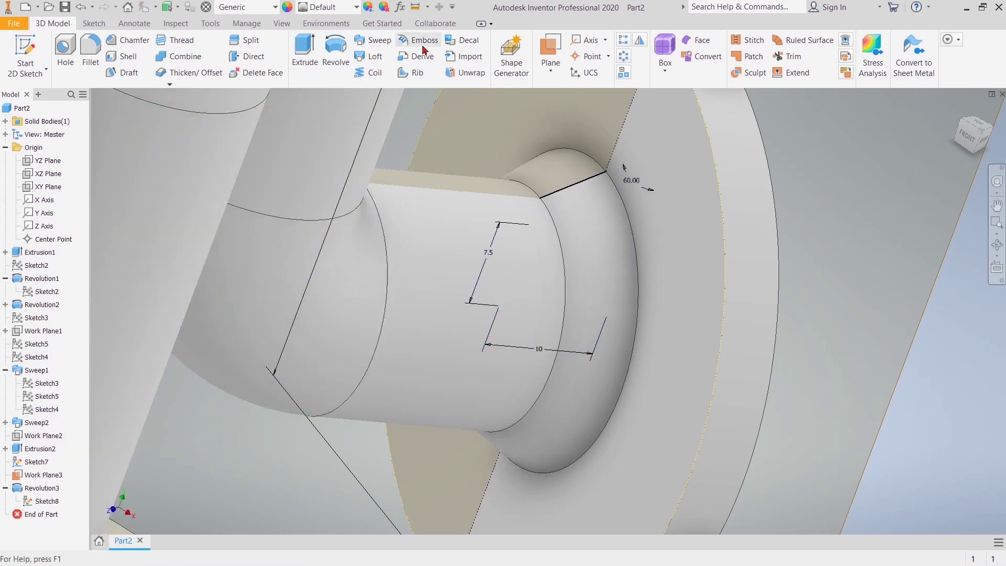
left_click(346, 59)
left_click(546, 292)
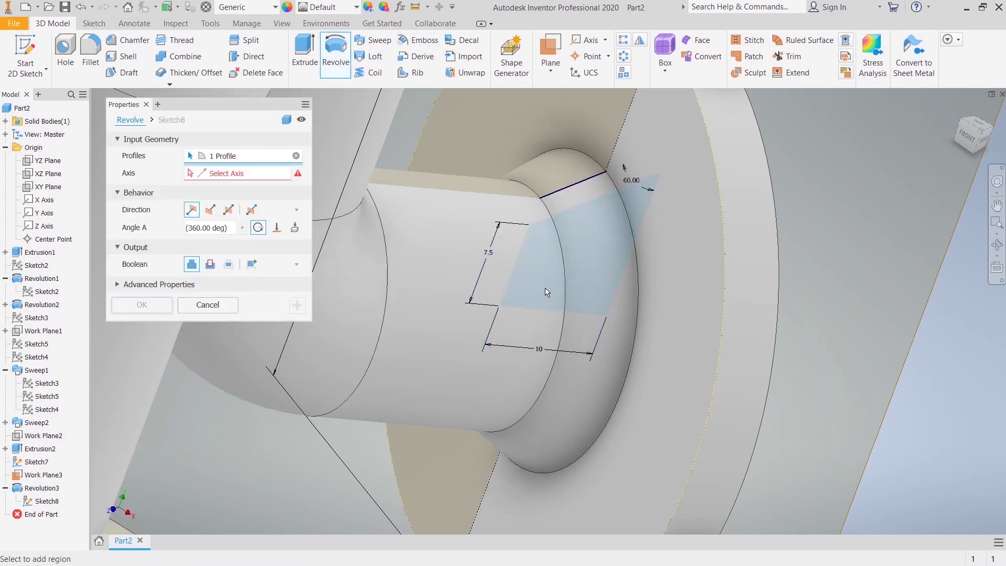
left_click(219, 173)
left_click(522, 313)
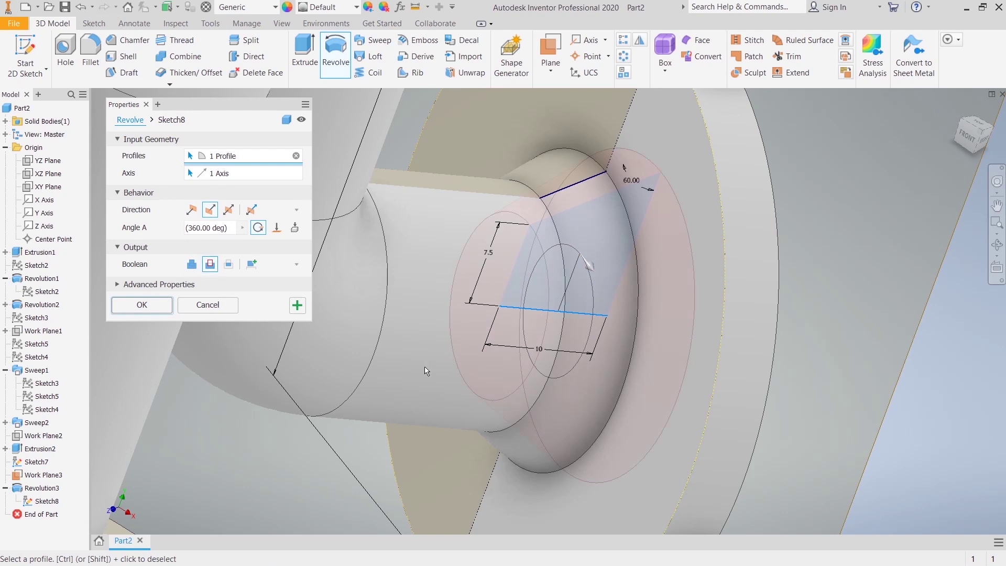
left_click(144, 313)
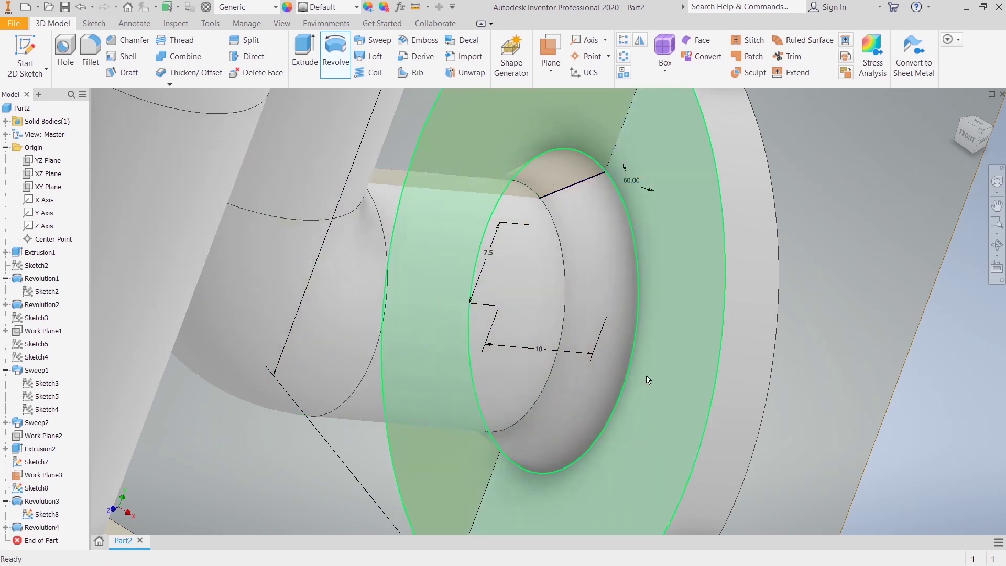
scroll(659, 351, "up", 5)
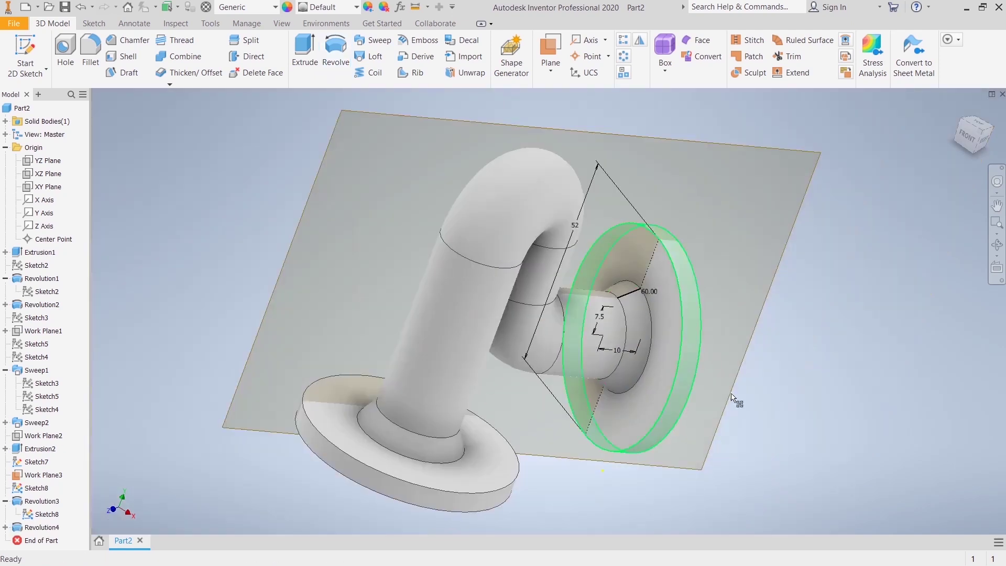
- Turn off Work Plane3 and Sketch8 visibility, then orbit to view the fitting from behind
right_click(36, 474)
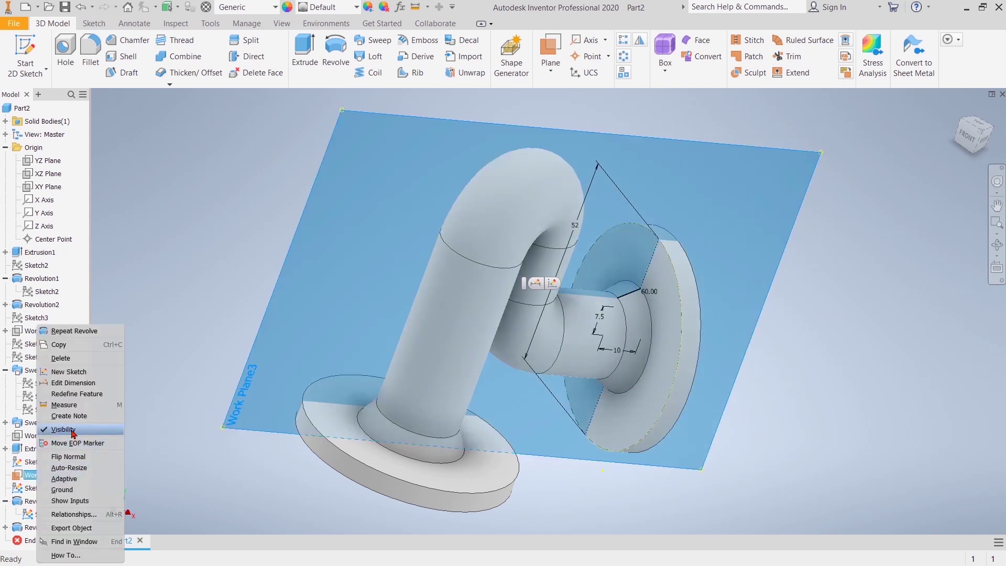
left_click(63, 429)
left_click(37, 462)
right_click(38, 466)
left_click(78, 455)
left_click(36, 488)
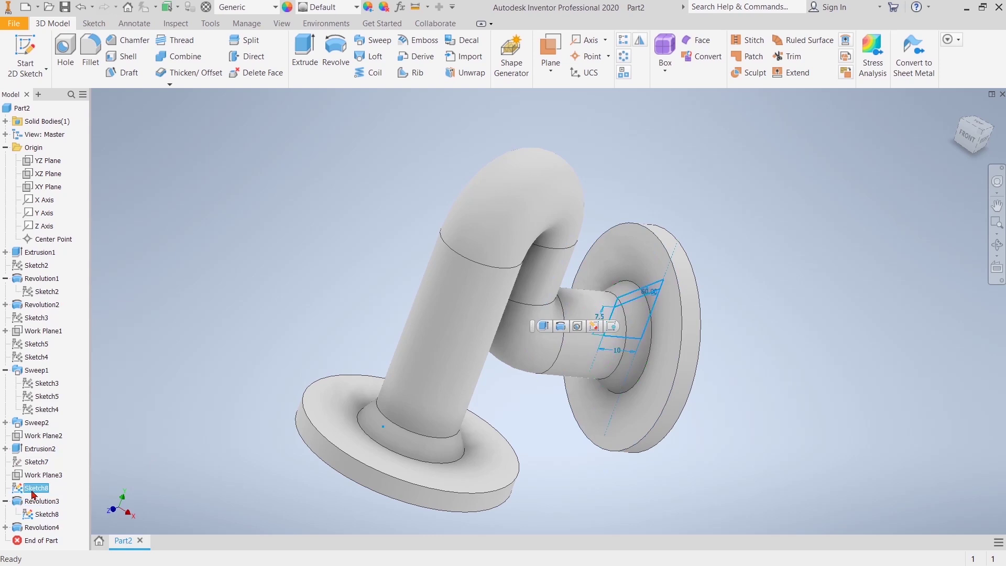
right_click(37, 488)
left_click(58, 463)
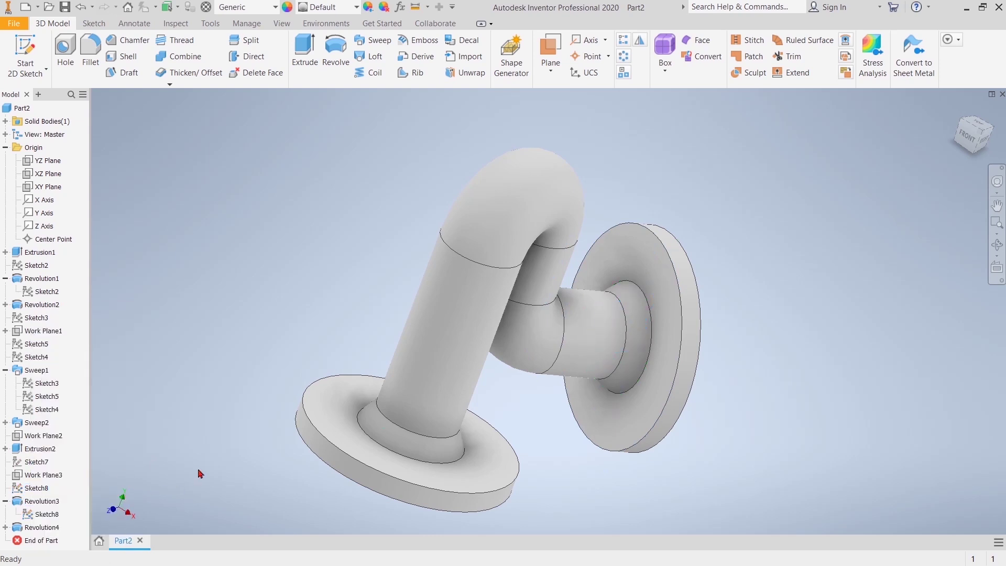
mouse_move(750, 435)
middle_mouse_down("shift")
mouse_move(640, 353)
mouse_move(577, 360)
mouse_move(577, 335)
mouse_move(715, 456)
mouse_move(638, 512)
mouse_move(609, 482)
mouse_move(575, 496)
middle_mouse_up("shift")
- Start Sketch9 on the base disc face with a 45 mm bolt circle and a 4 mm hole circle on it
left_click(575, 497)
left_click(665, 494)
left_click(586, 504)
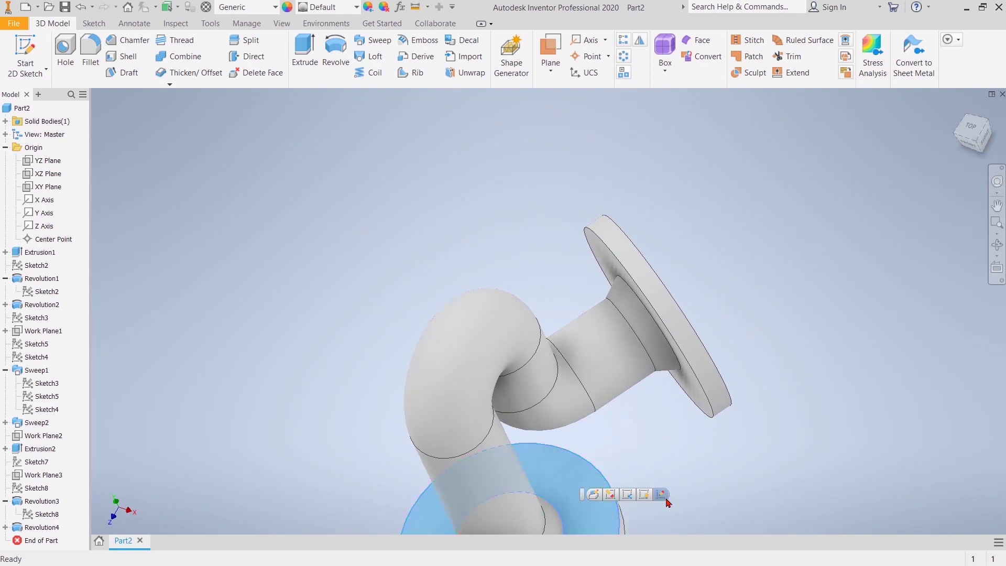
left_click(663, 495)
left_click(545, 57)
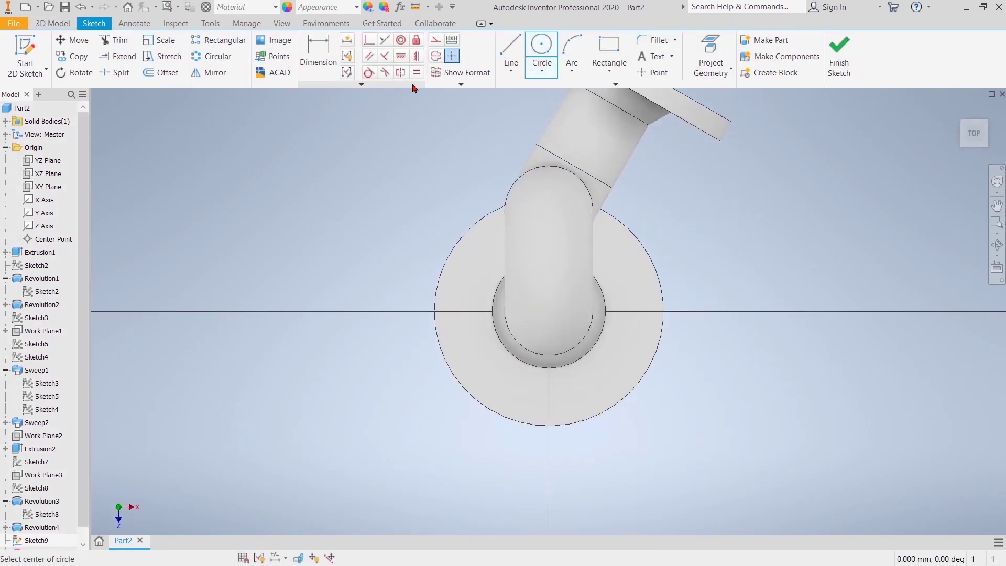
left_click(549, 311)
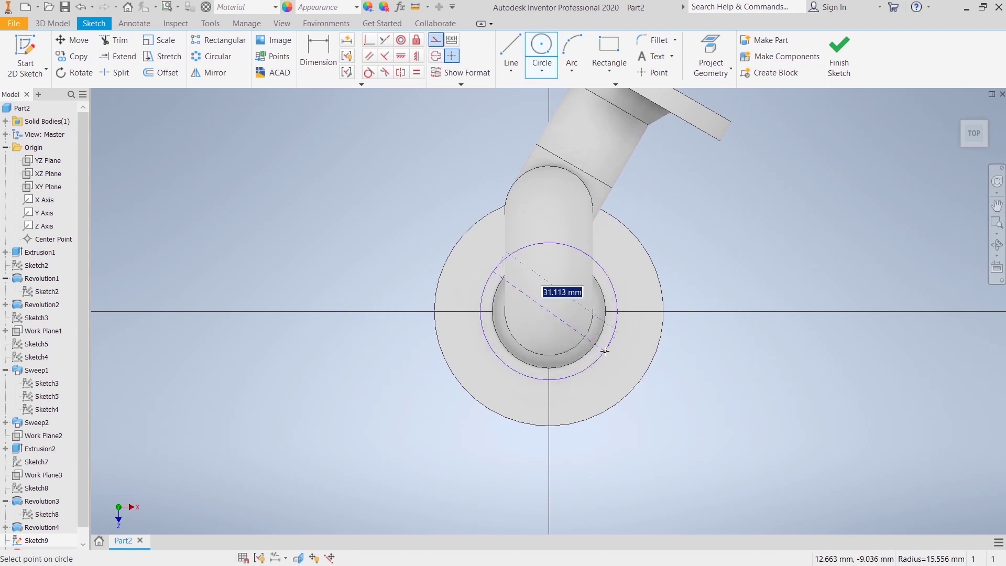
type("45")
key("Return")
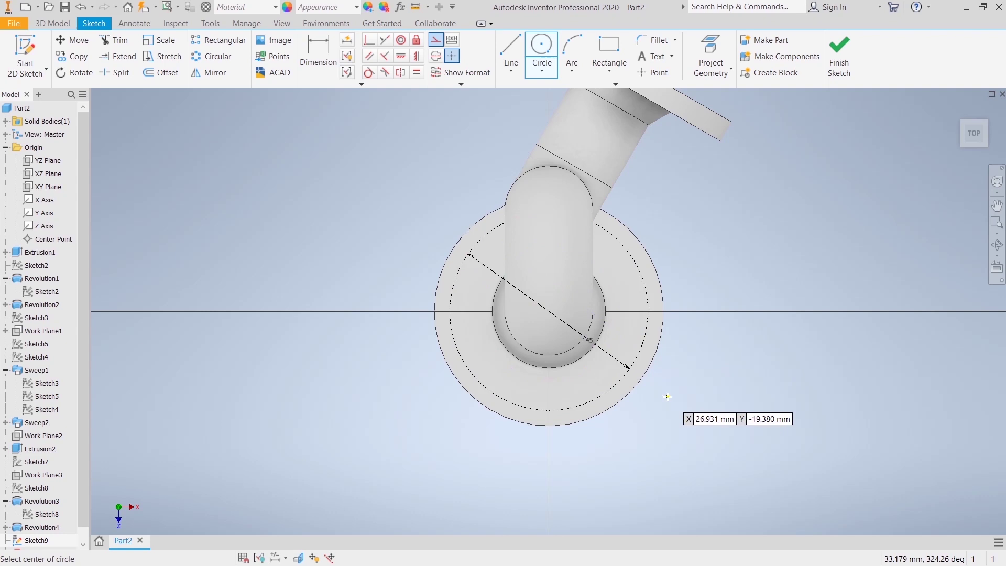
left_click(442, 42)
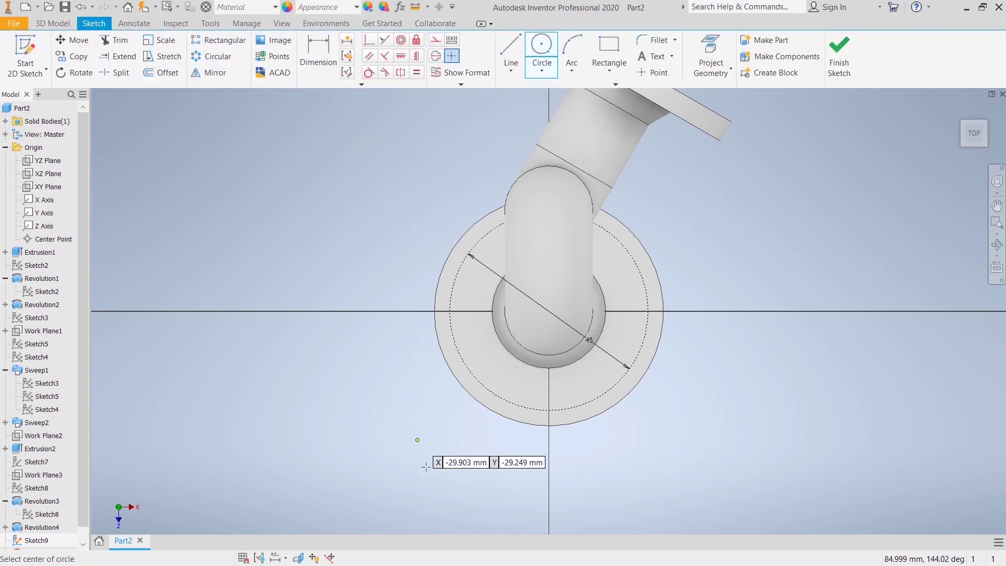
left_click(550, 409)
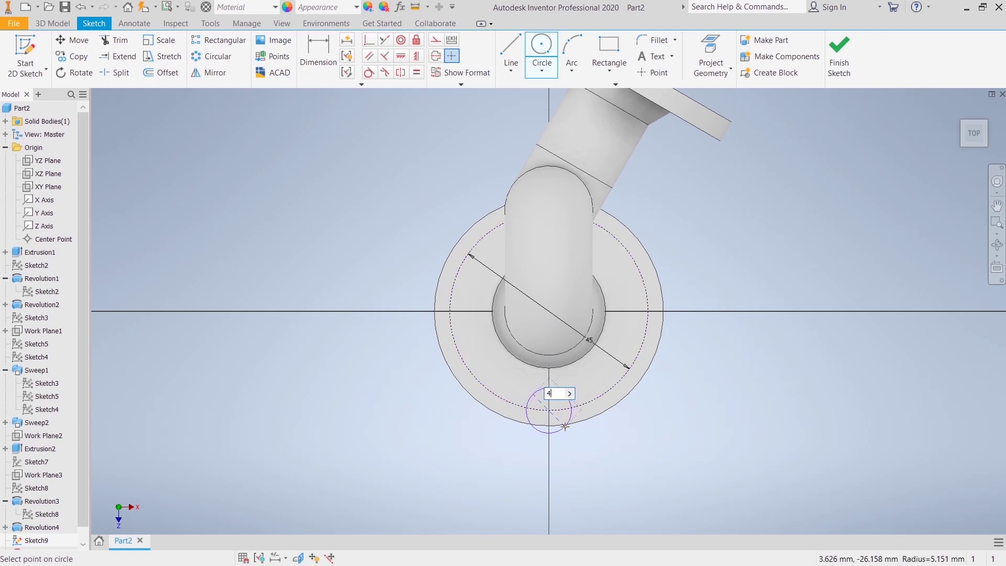
key("Return")
- Circular-pattern the hole circle four times around the disc centre
right_click(719, 262)
left_click(719, 225)
left_click(211, 56)
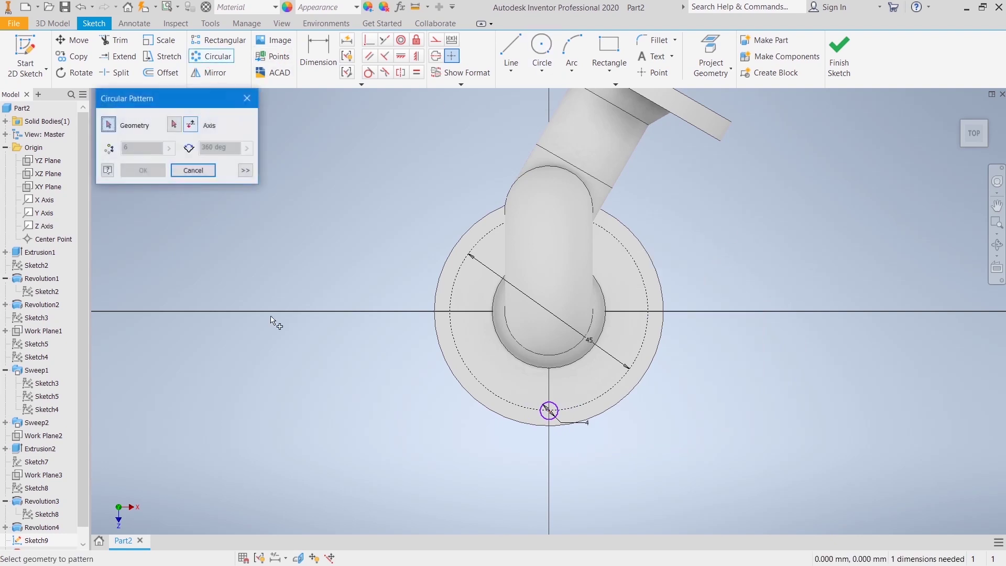
left_click(543, 423)
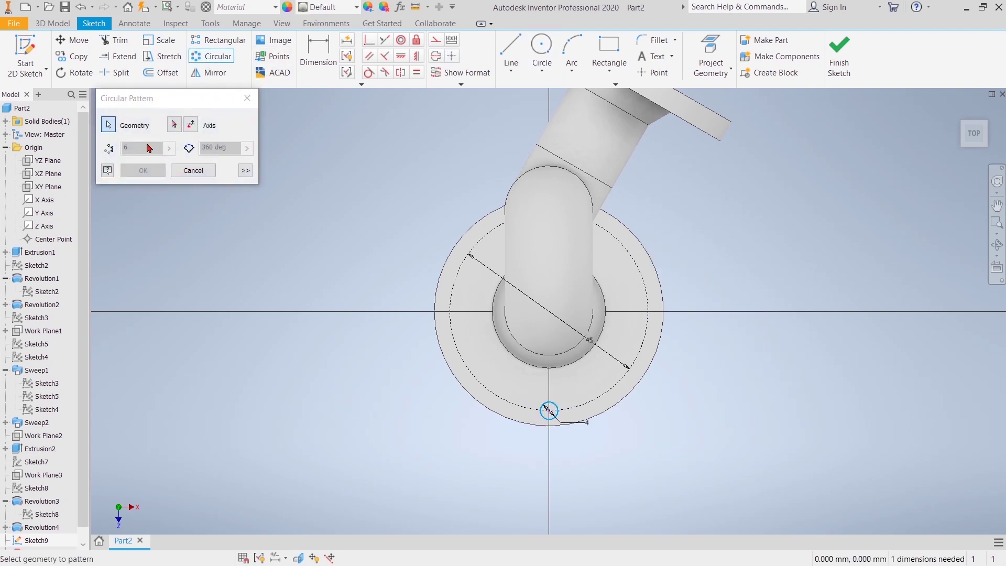
left_click(175, 125)
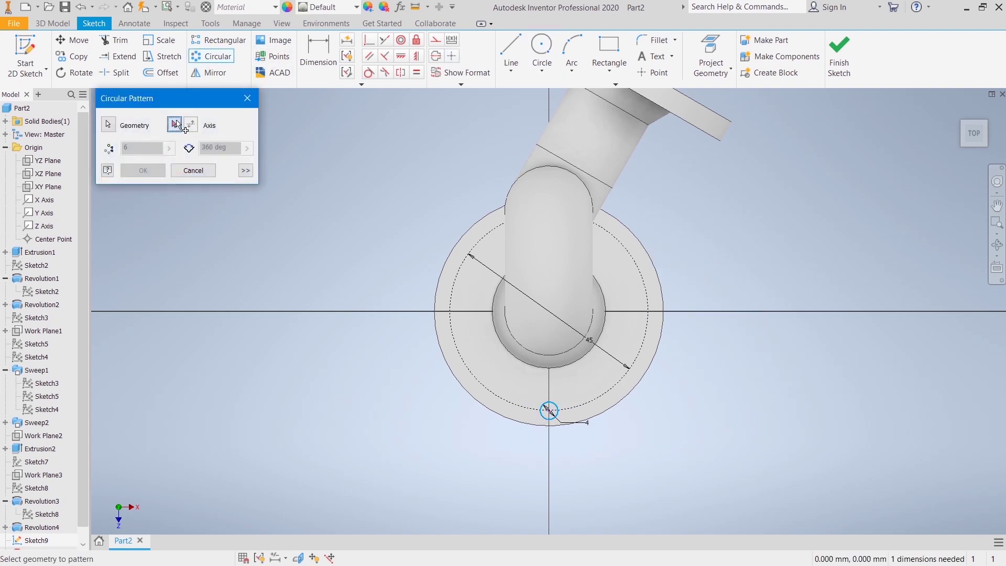
left_click(549, 313)
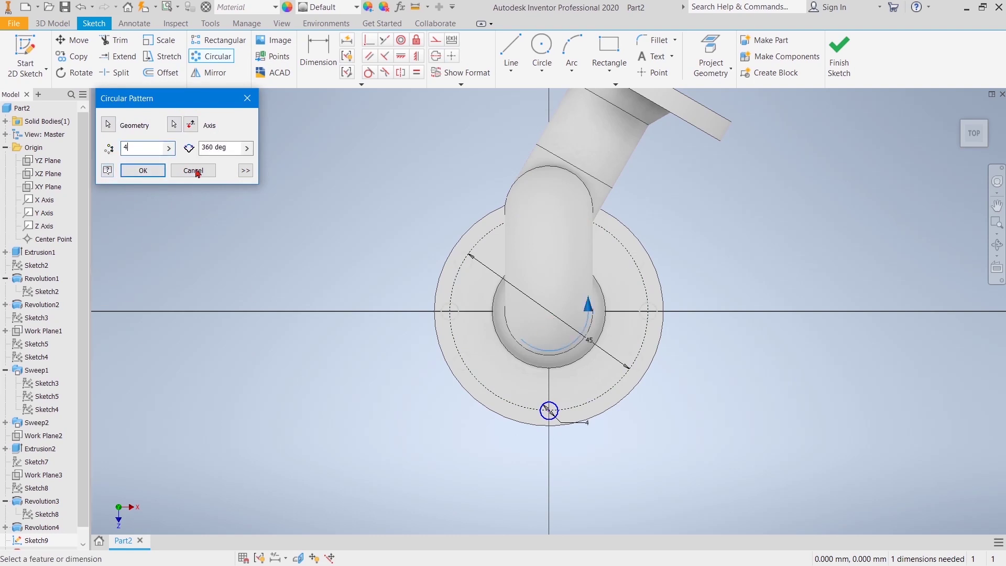
left_click(143, 171)
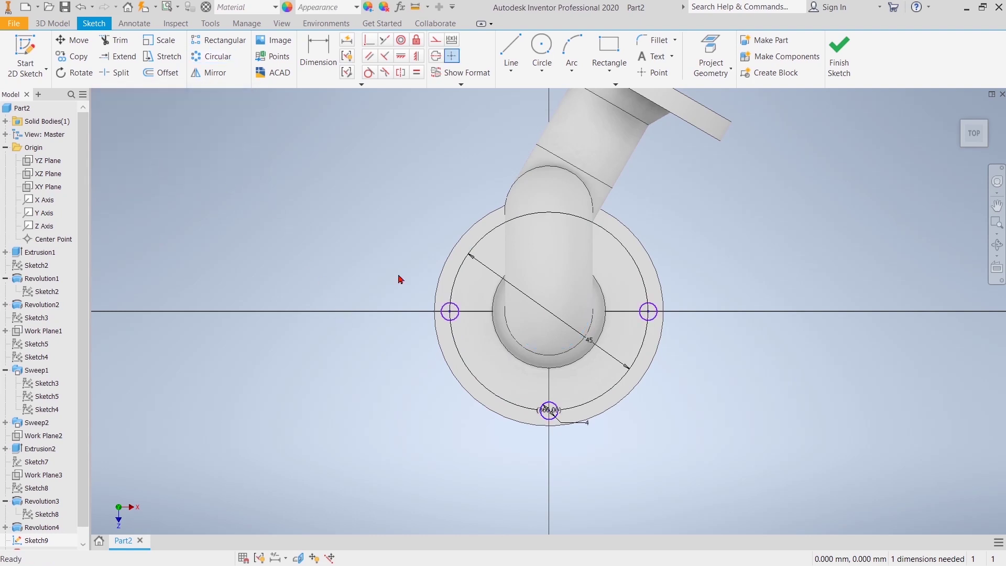
- Add a symmetric constraint to fully constrain the bolt-hole sketch and finish it
left_click(416, 59)
left_click(552, 416)
left_click(551, 216)
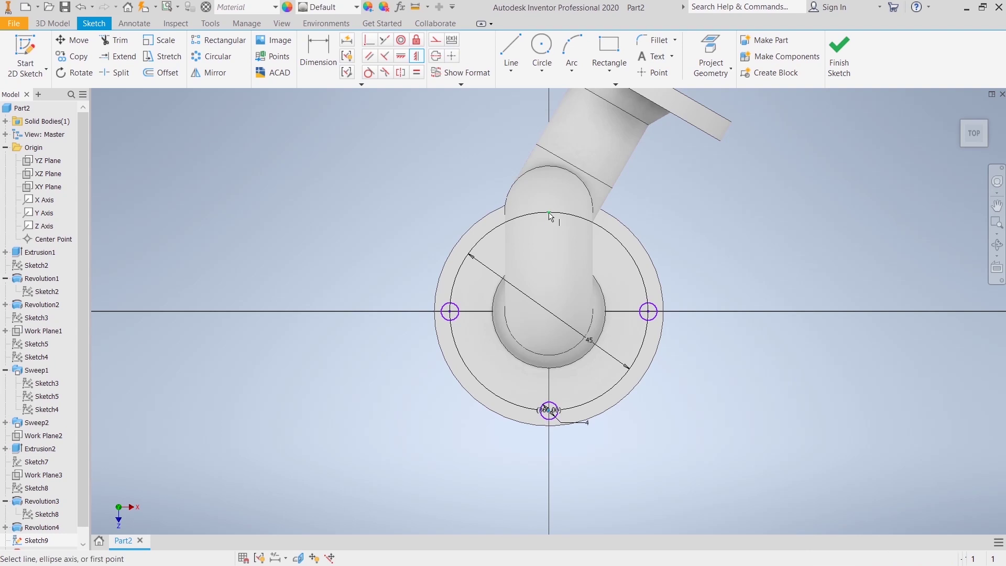
right_click(731, 223)
left_click(784, 223)
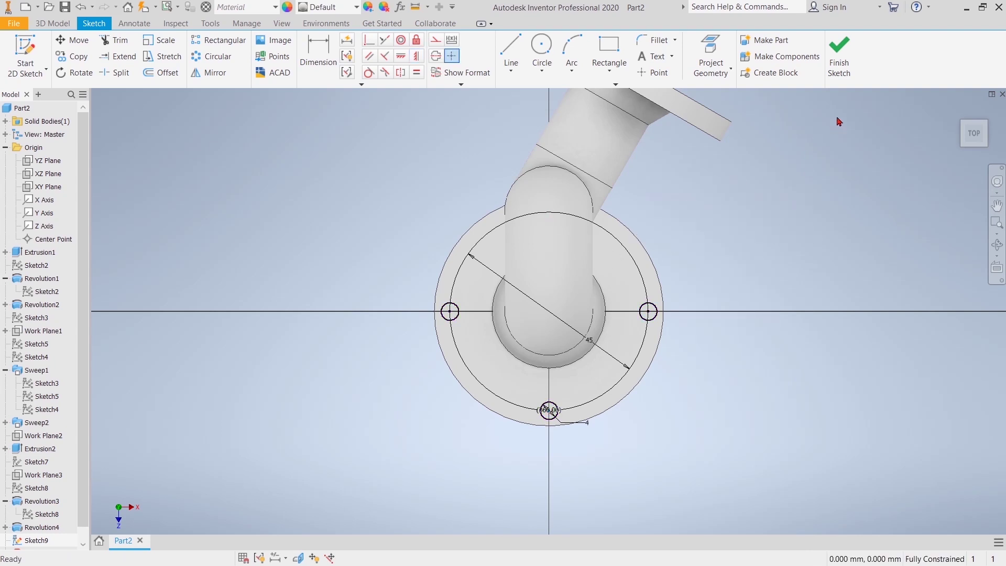
left_click(839, 58)
- Extrude the four hole circles as a 5 mm cut into the base disc, creating Extrusion3
scroll(778, 207, "up", 5)
mouse_move(778, 206)
left_mouse_down()
mouse_move(566, 430)
mouse_move(765, 352)
left_mouse_up()
key("Escape")
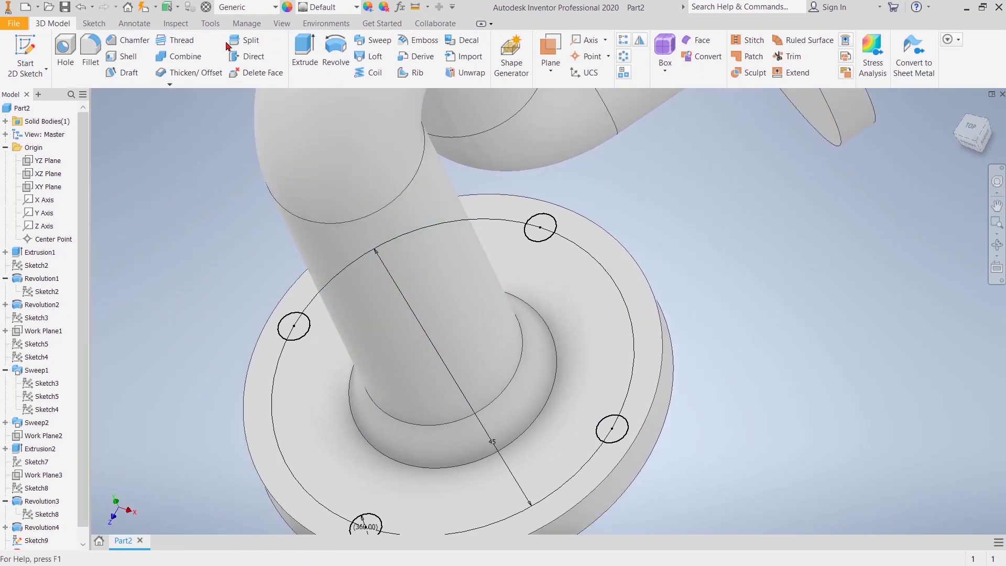
left_click(305, 52)
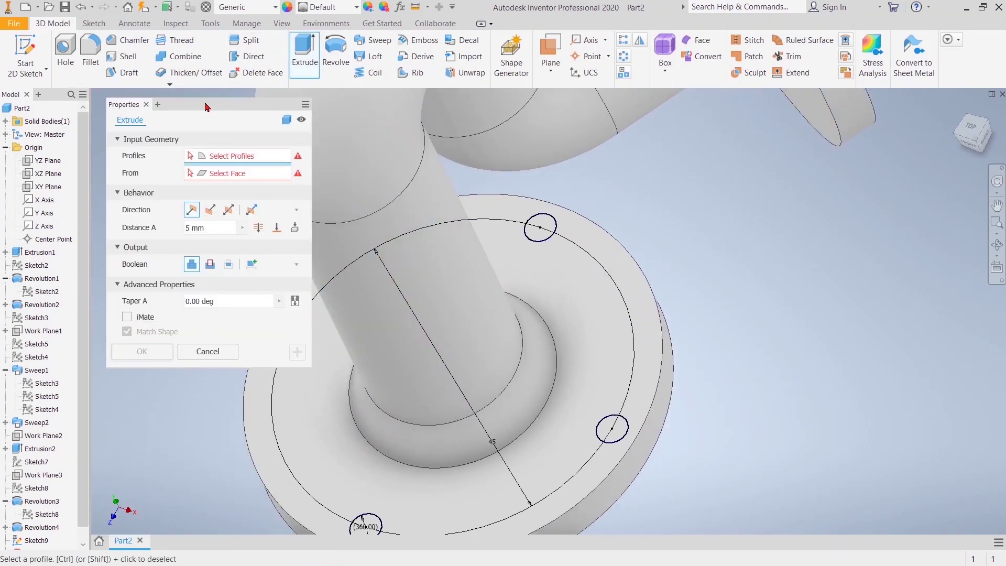
left_click_drag(206, 107, 796, 122)
left_click(540, 230)
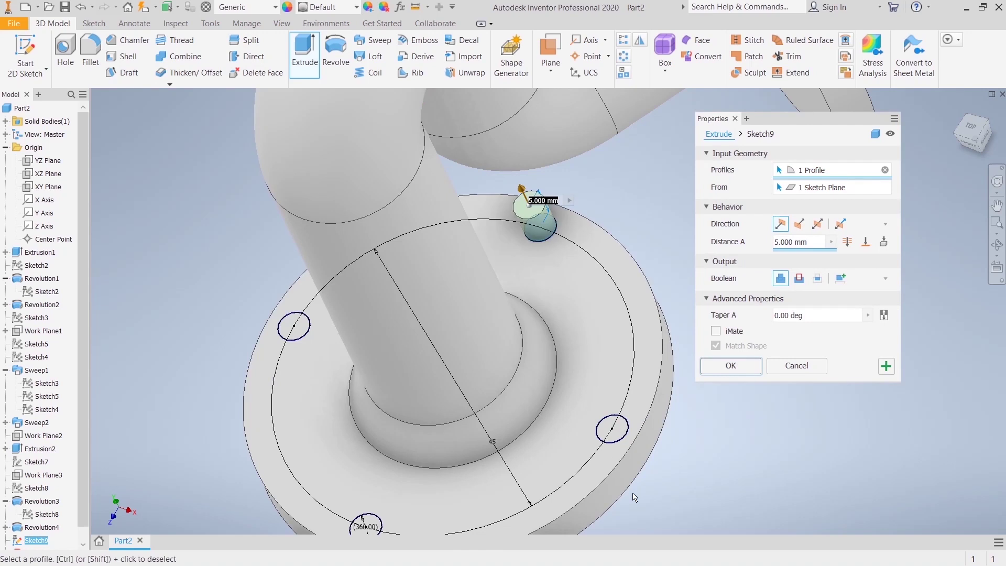
left_click(612, 429)
left_click(799, 224)
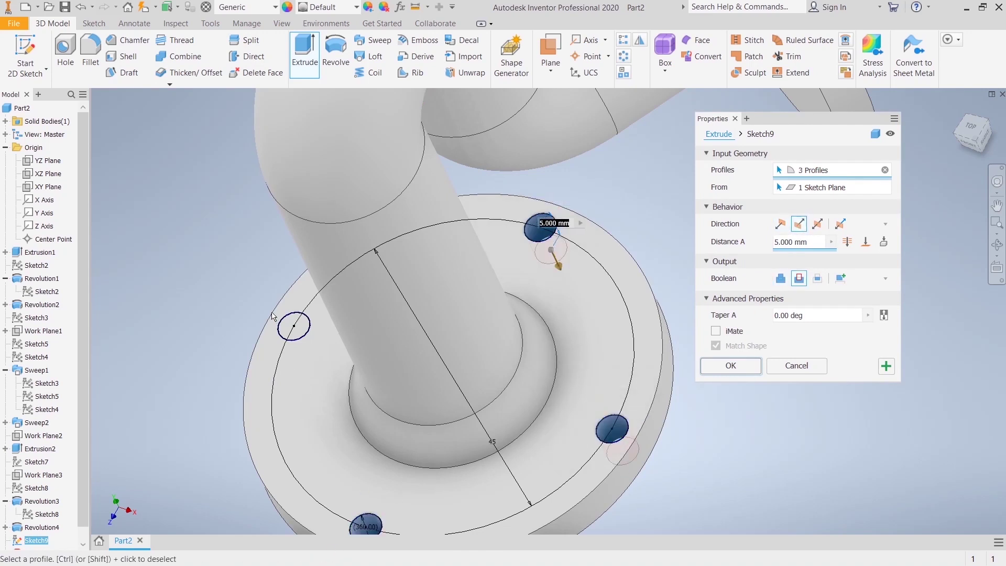
left_click(293, 321)
left_click(731, 366)
scroll(734, 356, "down", 3)
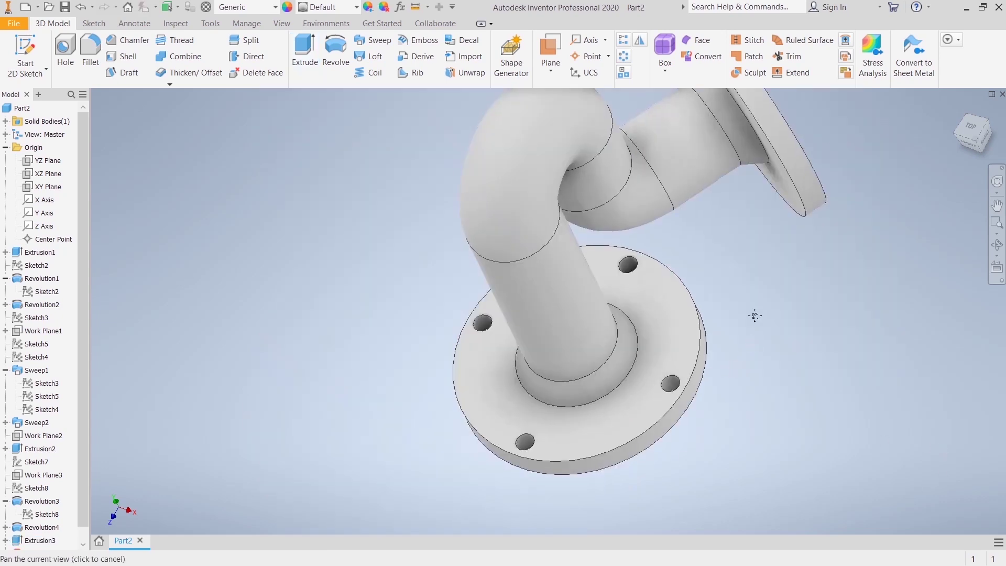
mouse_move(755, 316)
middle_mouse_down()
mouse_move(631, 361)
mouse_move(661, 304)
middle_mouse_up()
- Start a sketch on the side flange's outer face and project the flange's outer edge into it
left_click(693, 292)
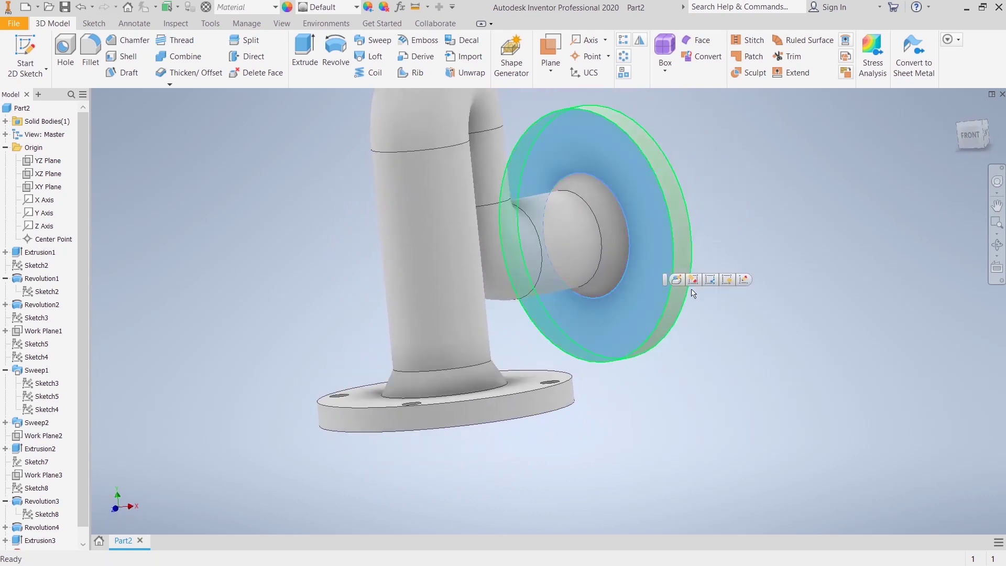
left_click(743, 285)
middle_click_drag(695, 207, 673, 269)
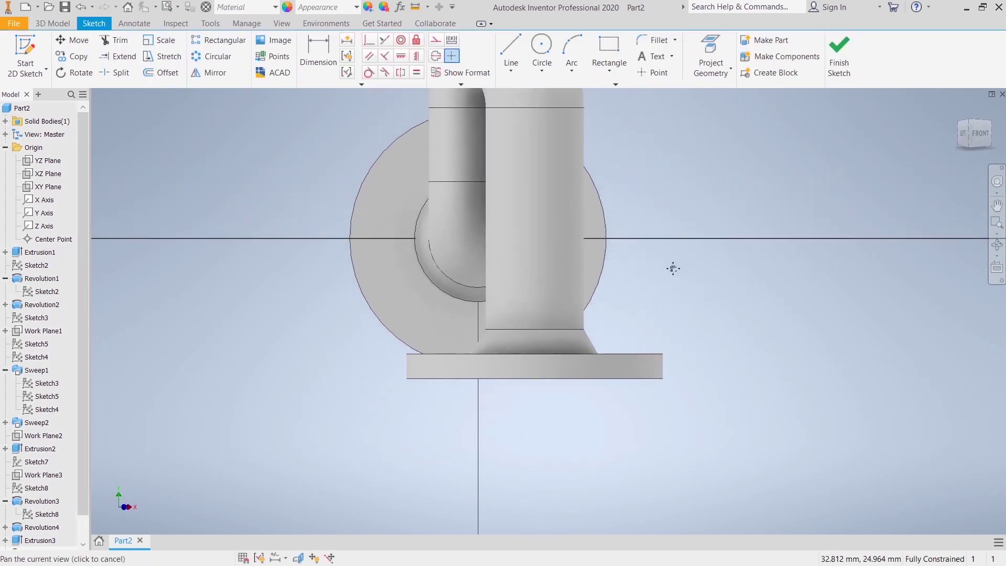
left_click(541, 53)
left_click(436, 42)
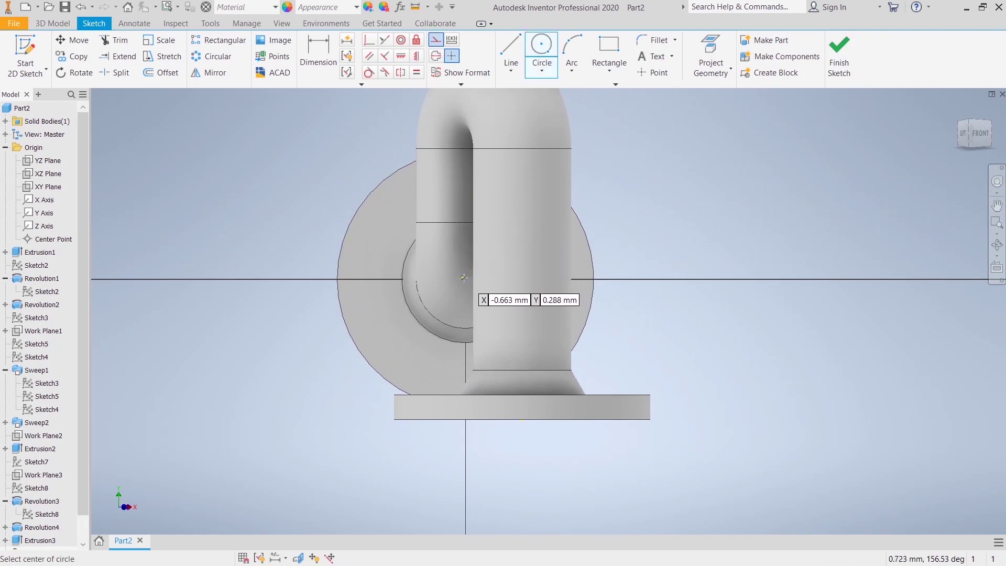
key("Escape")
key("p")
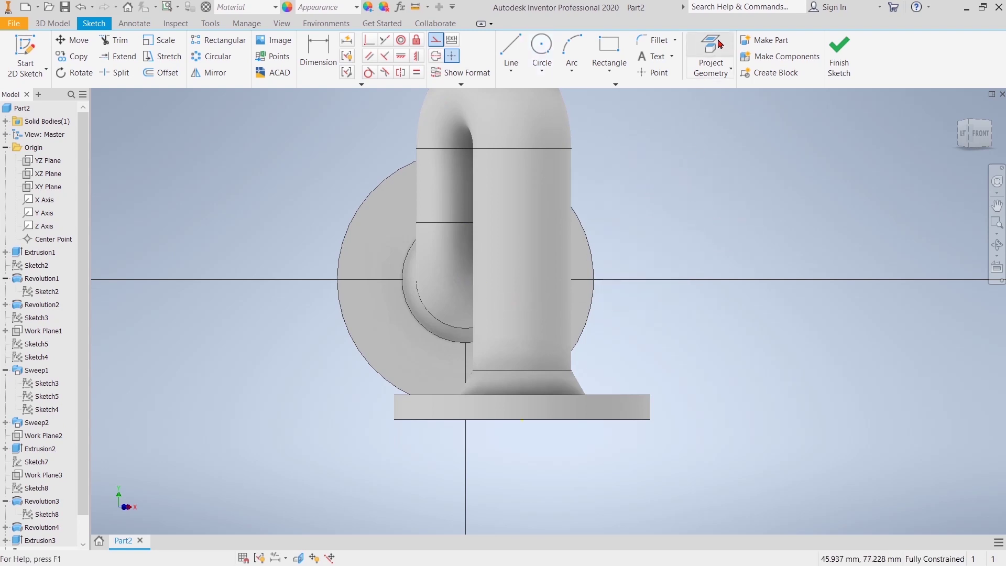
left_click(596, 250)
right_click(596, 250)
left_click(629, 173)
- Draw a 45 mm construction circle at the sketch origin, concentric with the projected flange edge
left_click(543, 49)
left_click(465, 279)
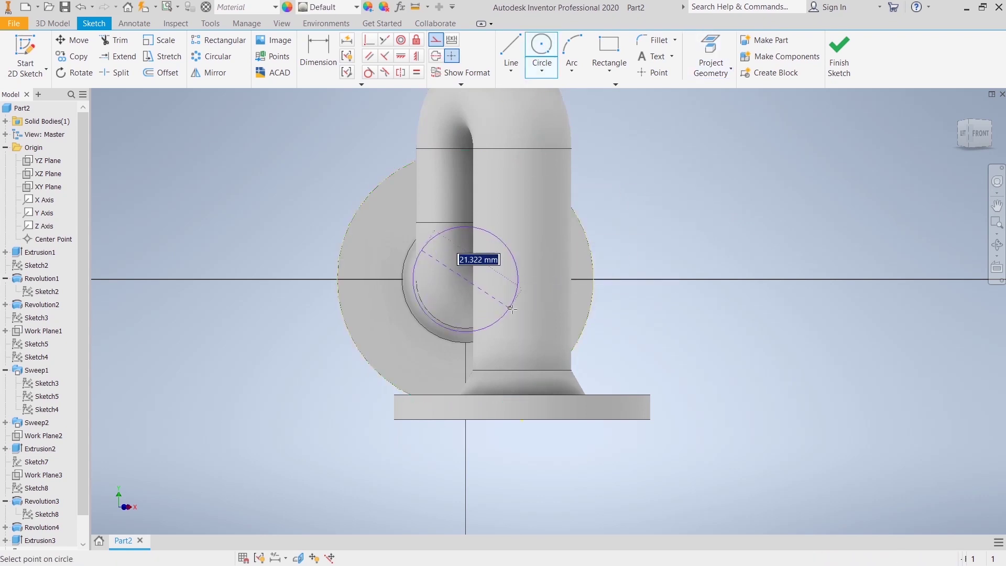
type("45")
key("Return")
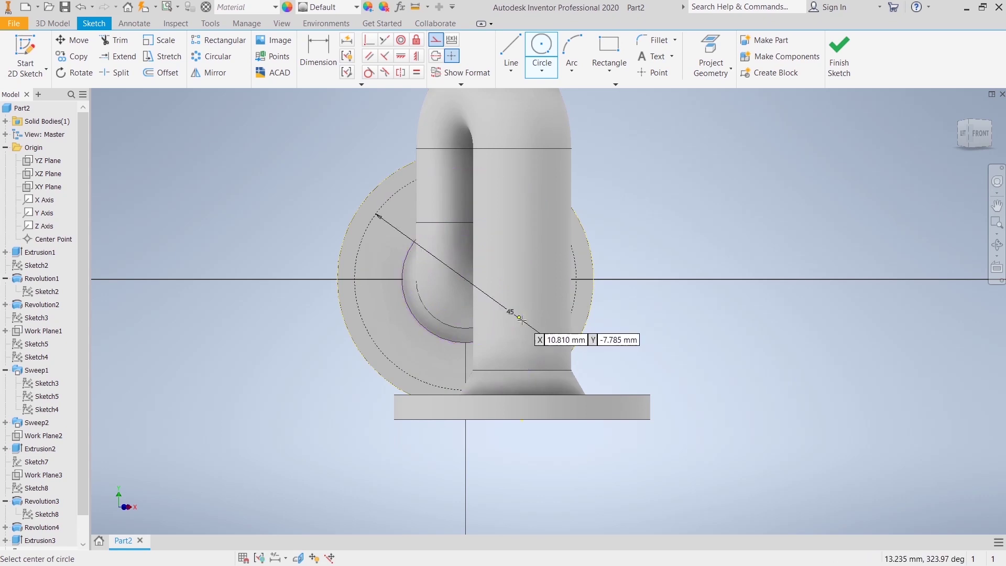
right_click(639, 245)
left_click(702, 252)
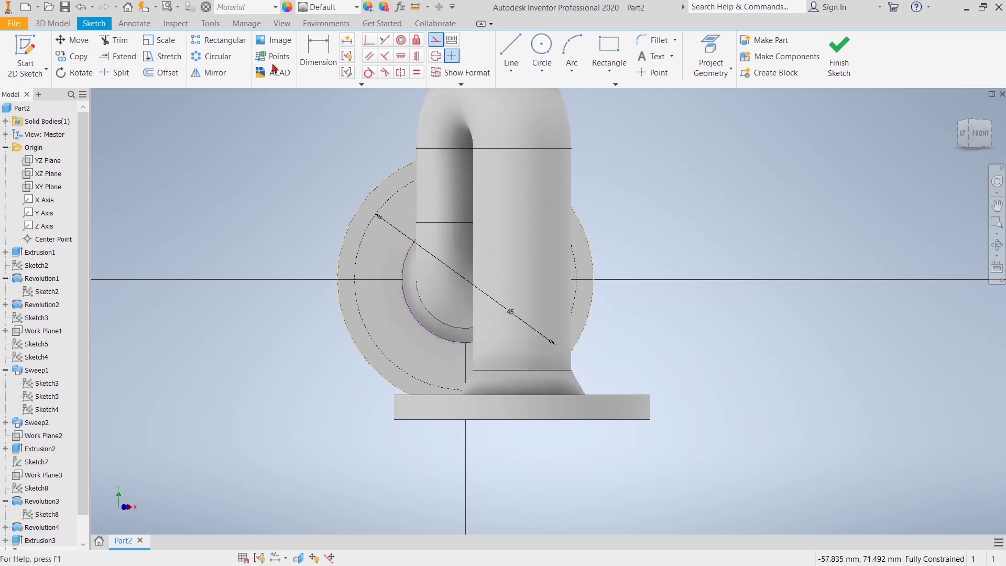
left_click(402, 42)
left_click(383, 199)
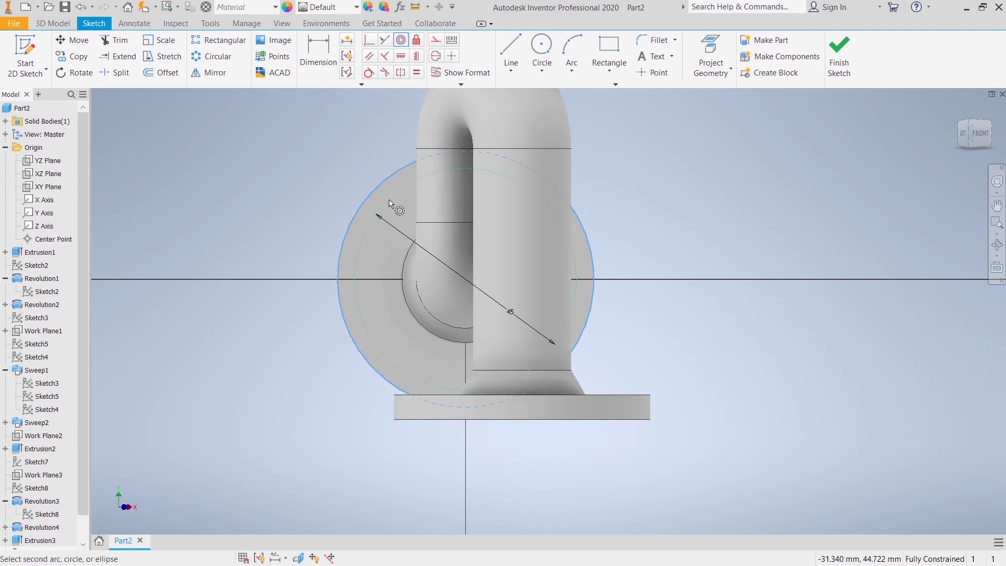
left_click(390, 201)
left_click(268, 115)
right_click(308, 157)
left_click(348, 148)
- Add a 4 mm hole circle centred at the bottom of the 45 mm bolt circle
left_click(537, 51)
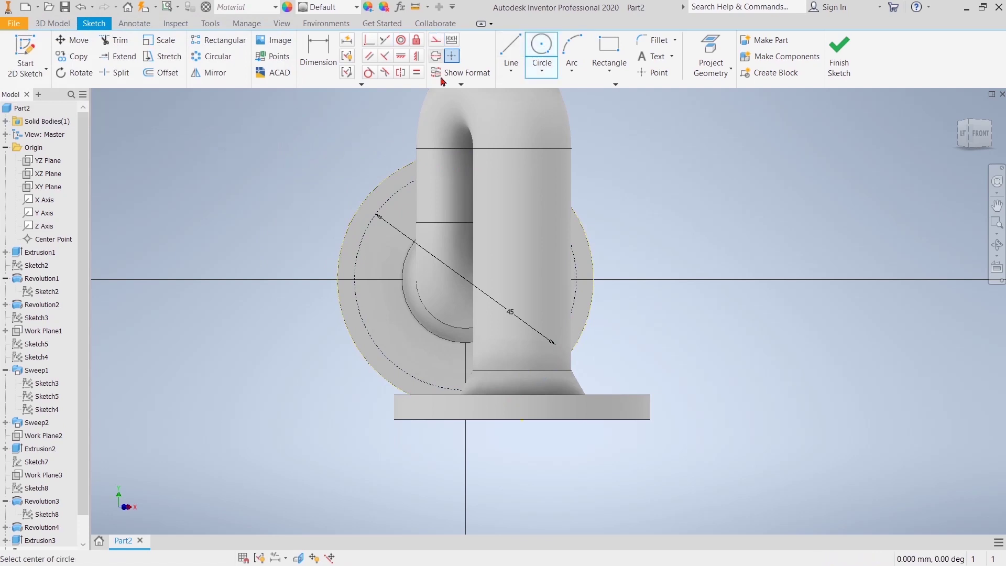
scroll(464, 391, "up", 2)
scroll(440, 369, "up", 4)
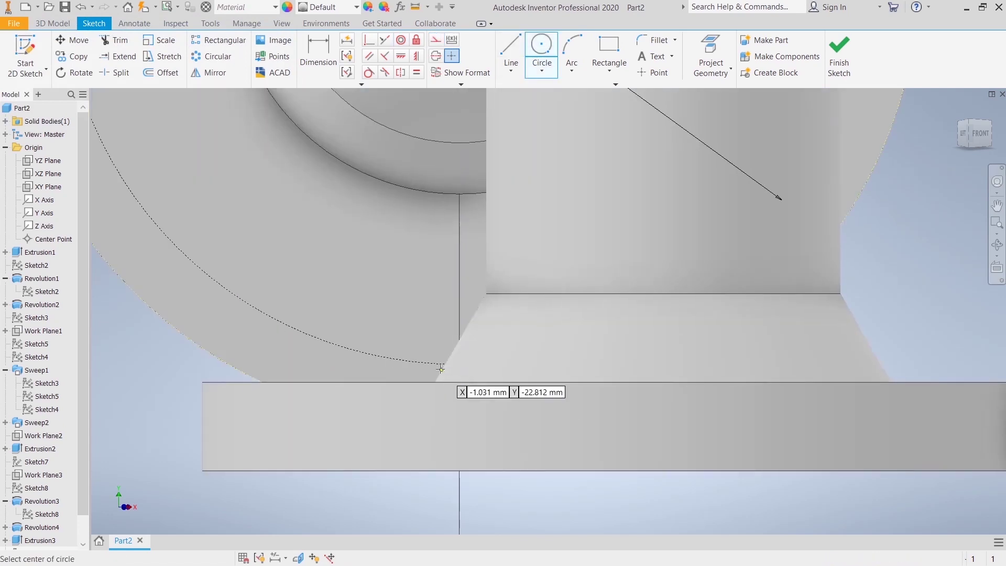
left_click(460, 364)
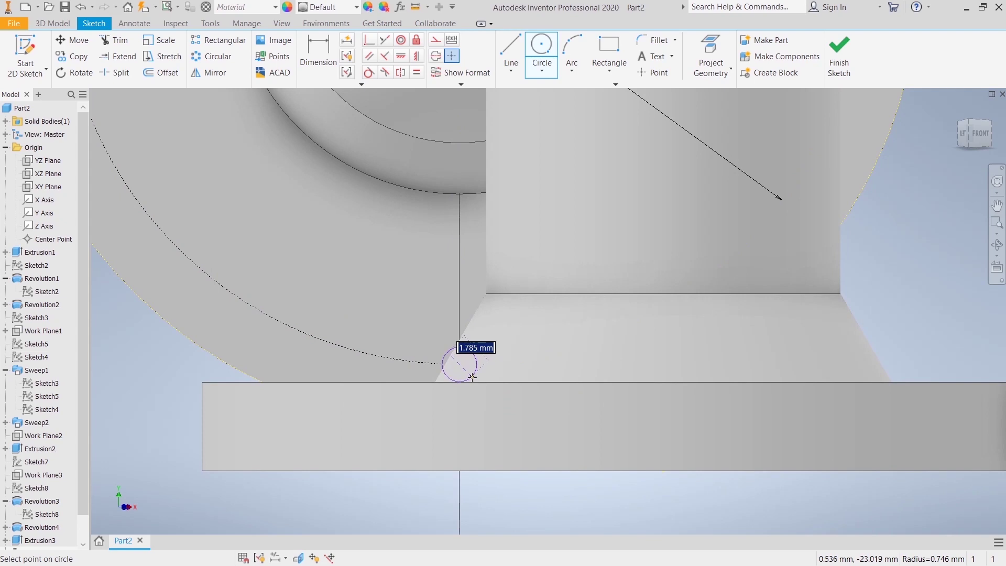
type("4")
key("Return")
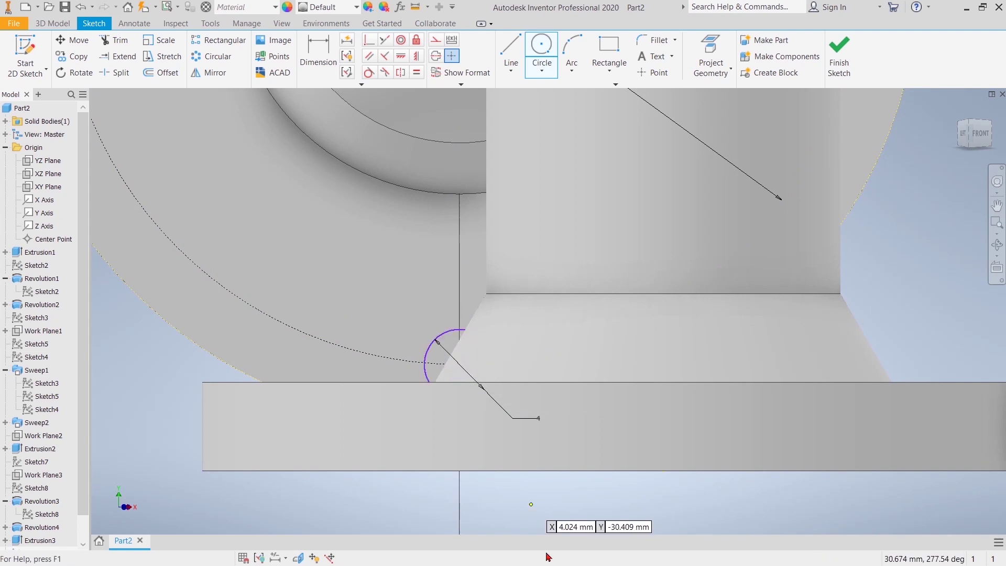
right_click(266, 219)
left_click(266, 184)
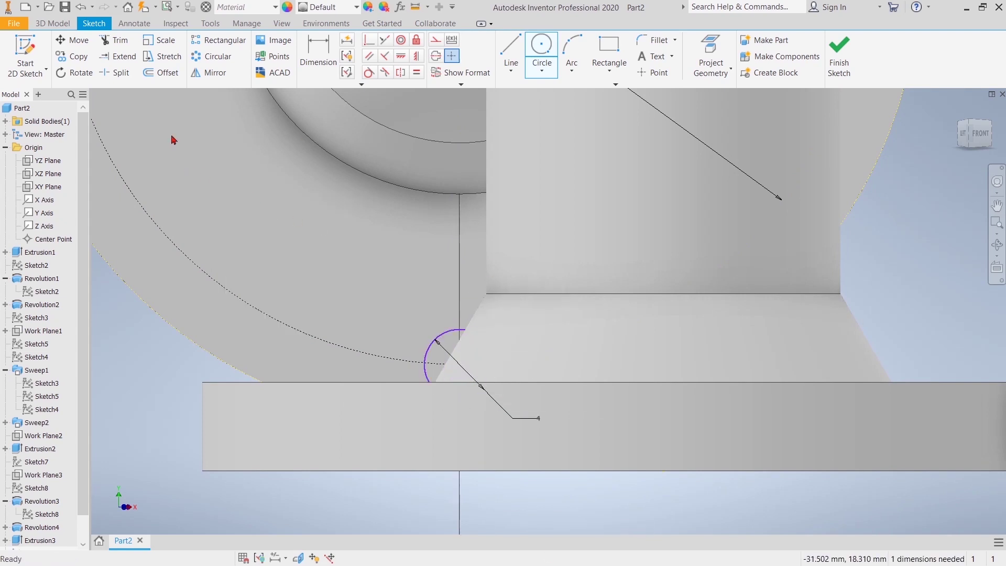
- Circular-pattern the 4 mm circle about the sketch centre into 4 copies over 360 degrees
left_click(219, 62)
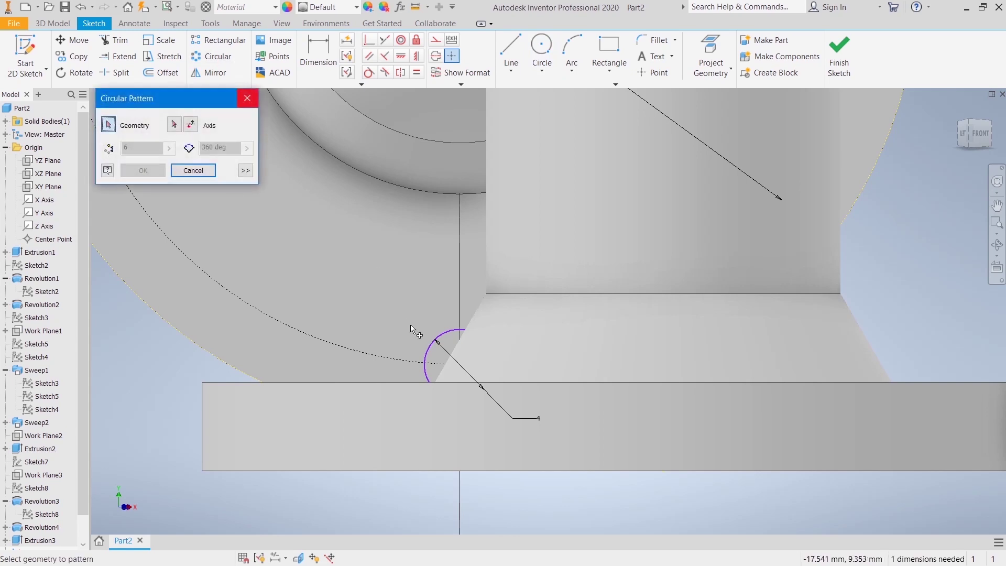
left_click(442, 339)
left_click(174, 125)
scroll(382, 359, "down", 1)
scroll(434, 242, "down", 1)
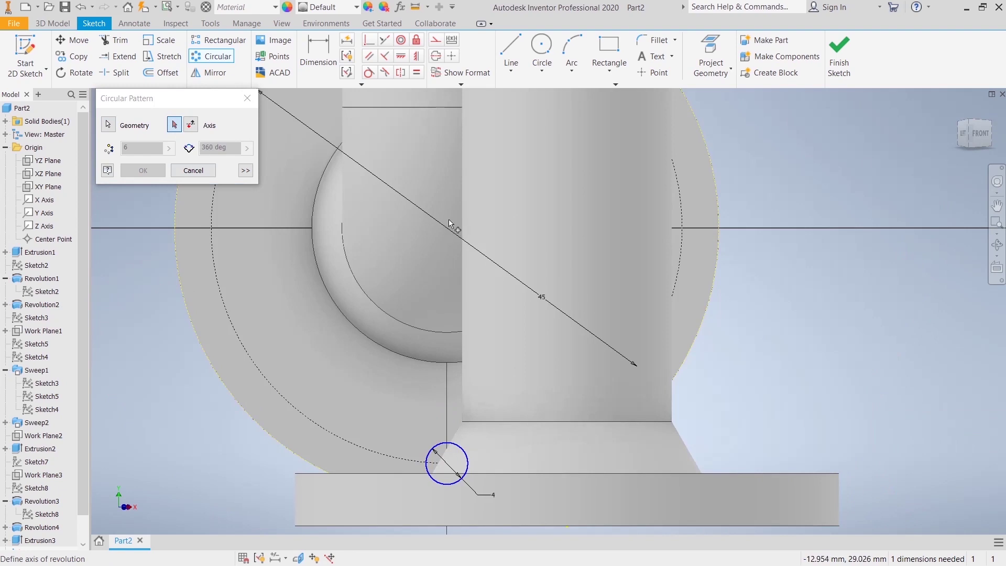
scroll(447, 222, "down", 1)
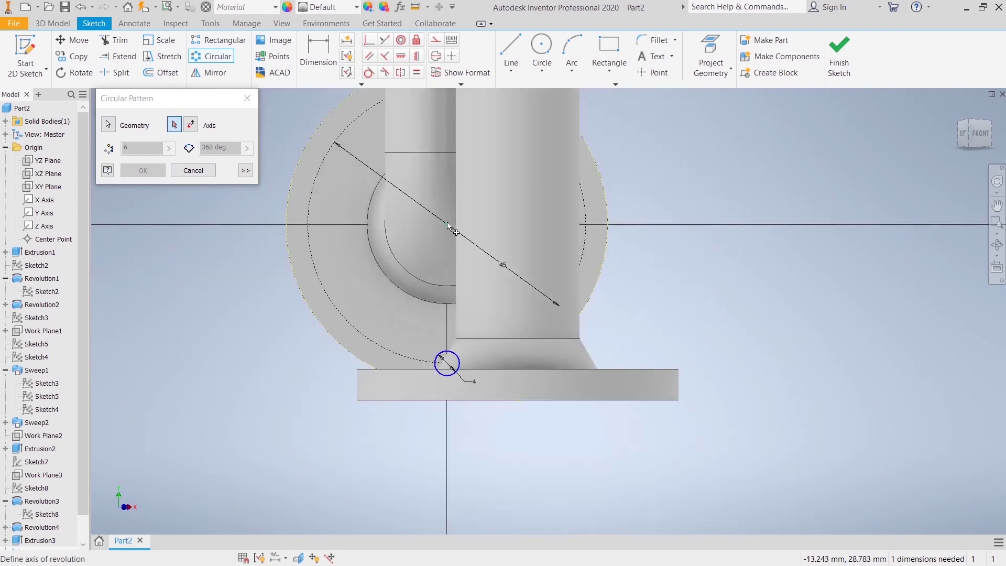
left_click(449, 224)
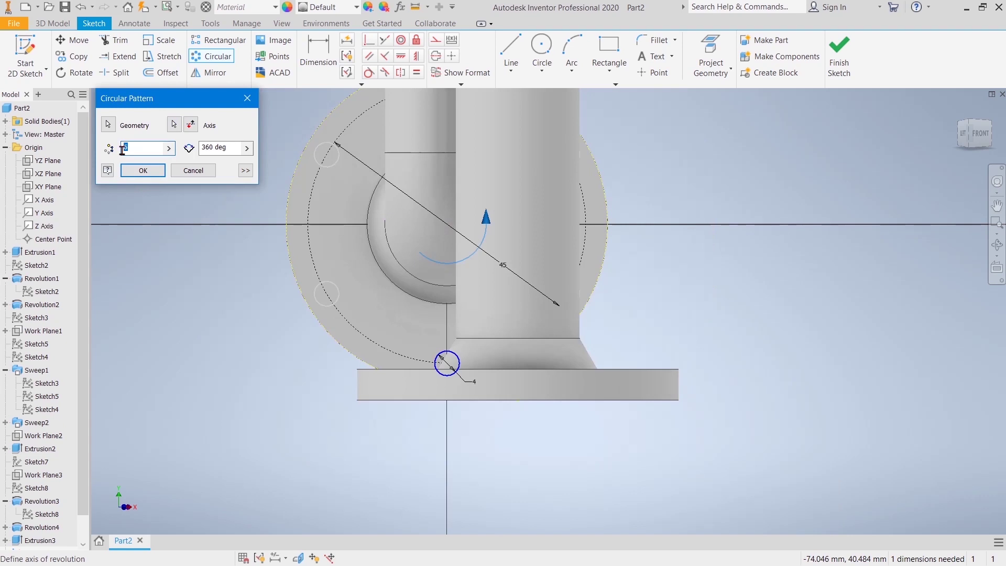
left_click(161, 176)
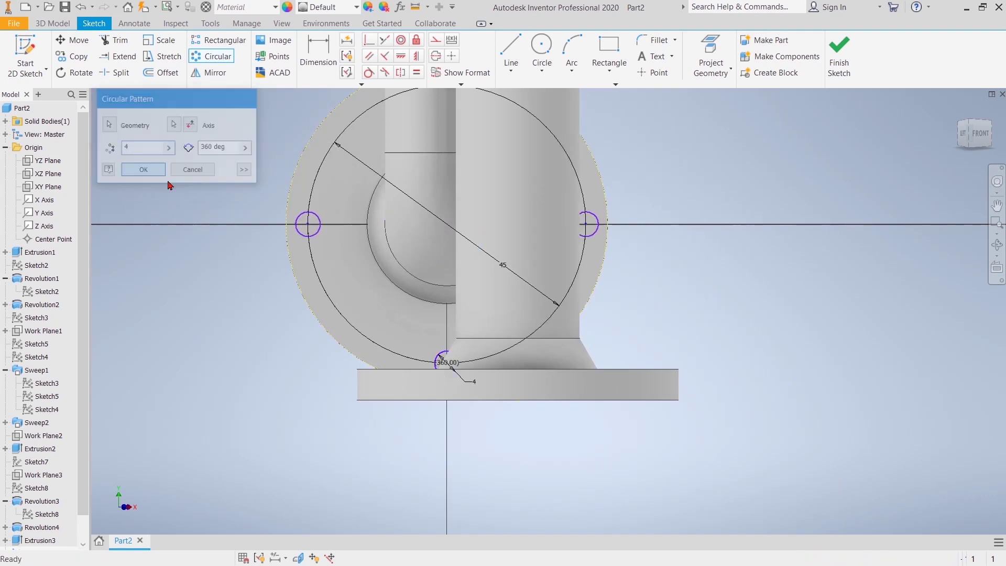
- Add a Vertical constraint to fully constrain the hole pattern, hiding then restoring the solid model
right_click(815, 153)
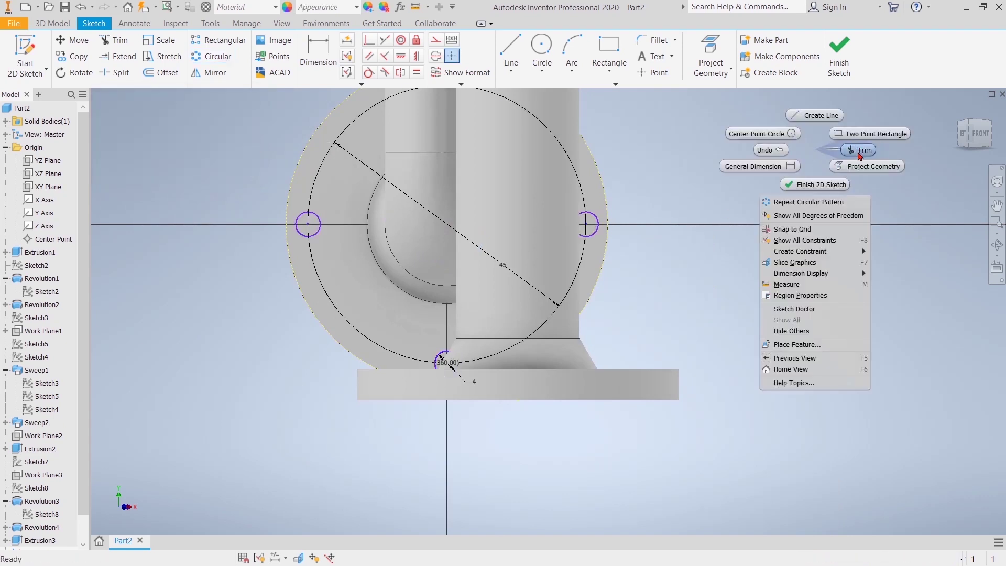
left_click(797, 330)
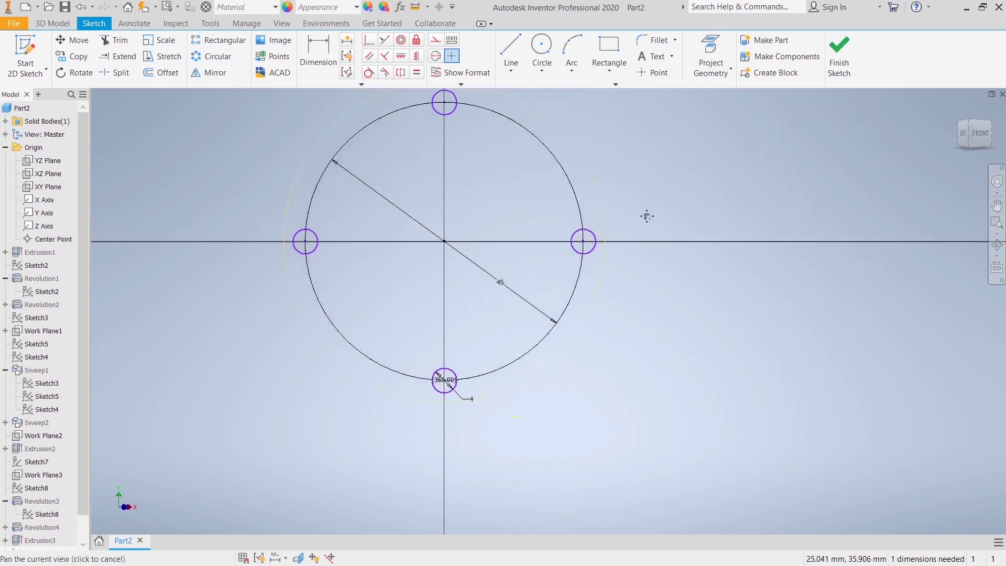
left_click(417, 56)
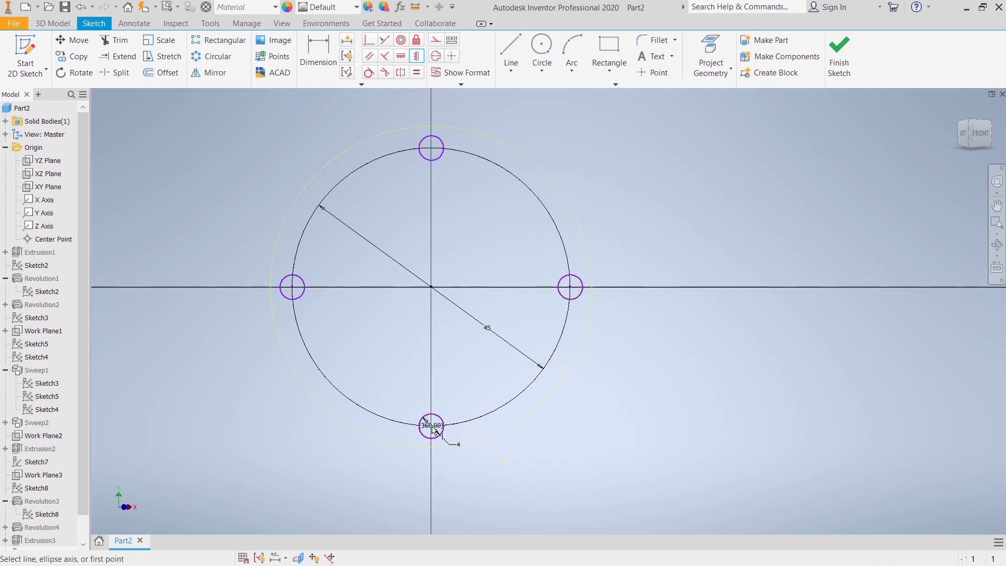
right_click(611, 145)
left_click(661, 142)
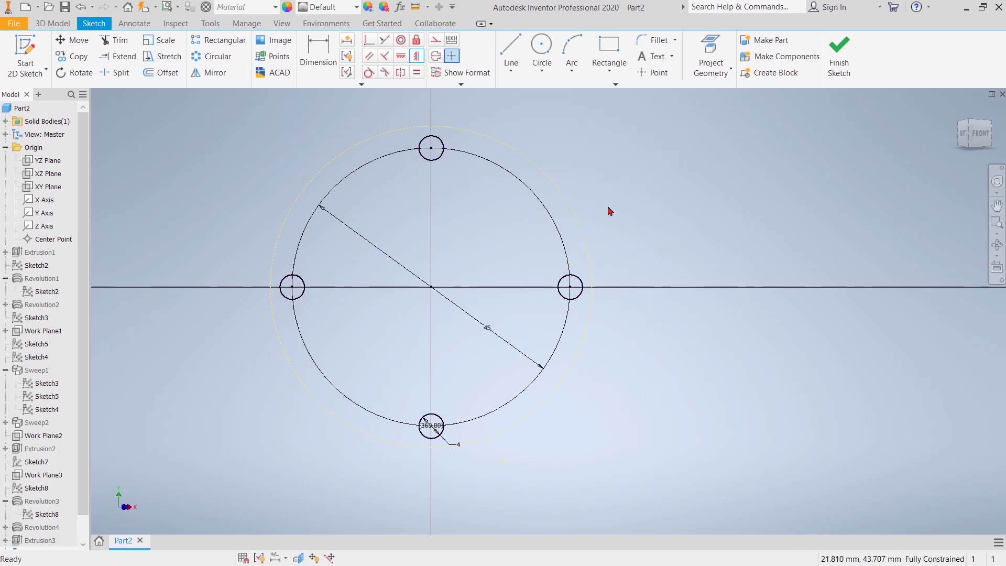
right_click(651, 175)
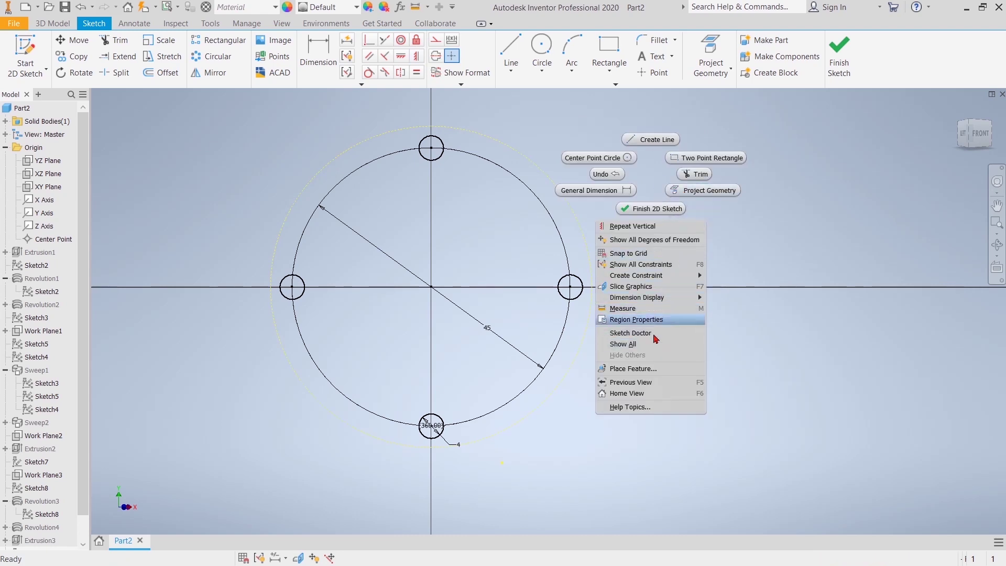
left_click(639, 347)
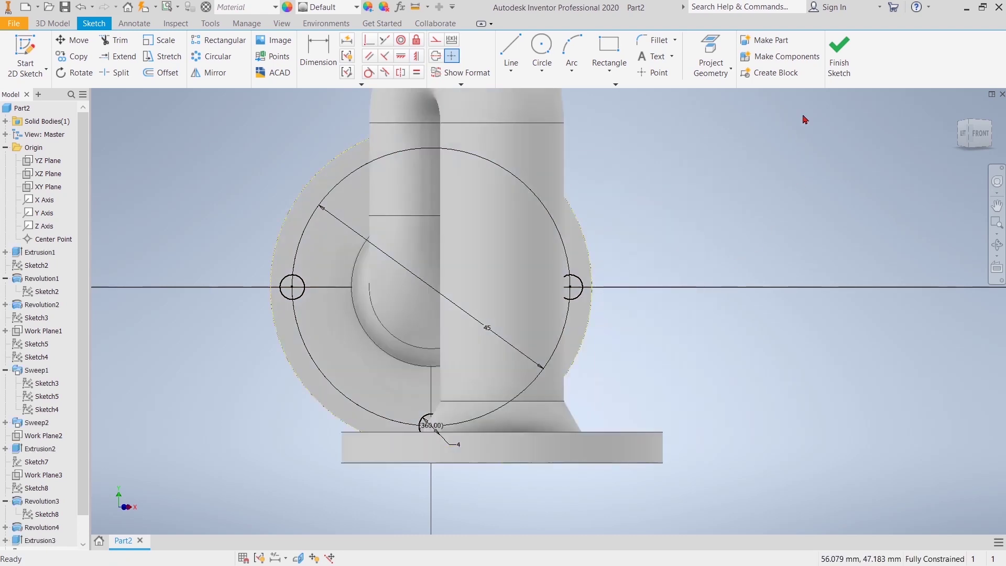
- Finish the sketch and extrude-cut all four 4 mm bolt-hole circles through the outlet flange
left_click(839, 63)
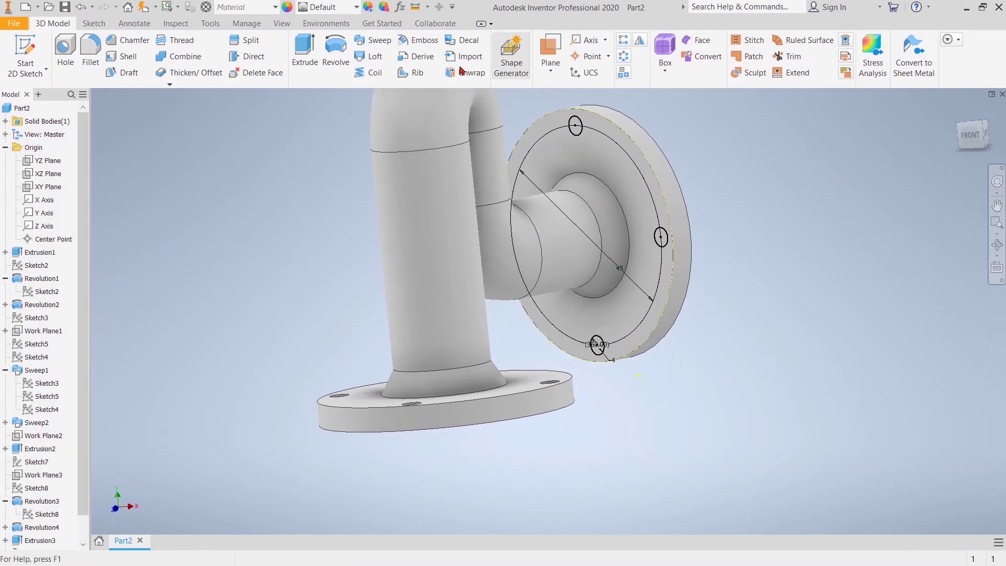
left_click(305, 50)
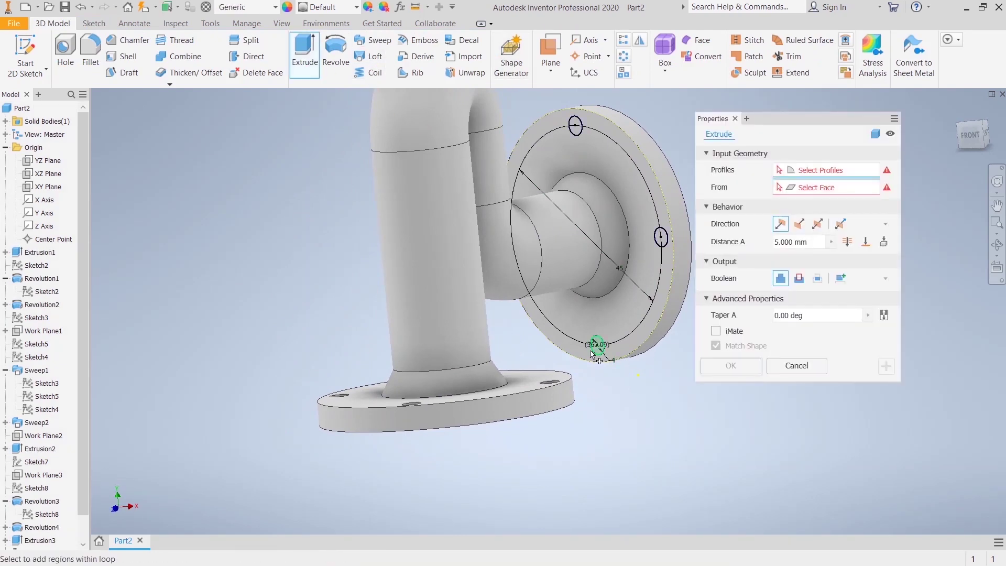
scroll(601, 338, "down", 3)
left_click(601, 342)
middle_click_drag(603, 341, 356, 409)
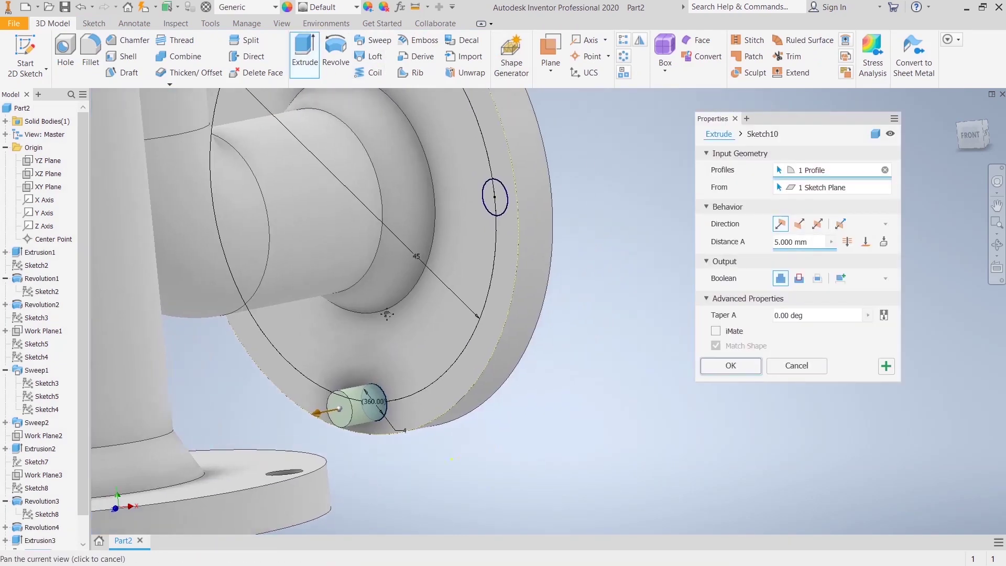
left_click(483, 201)
middle_click_drag(483, 201, 460, 180, "shift")
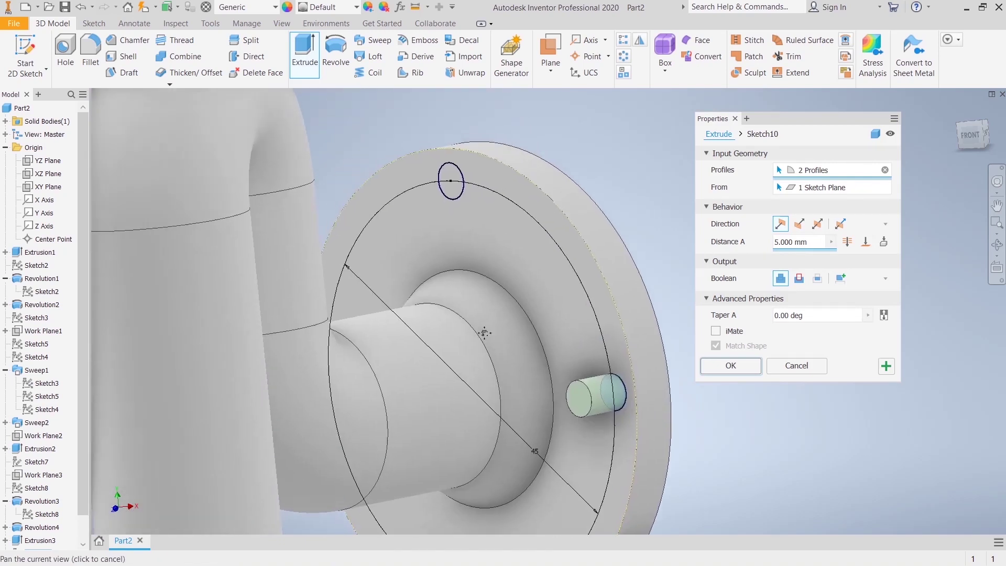
left_click(457, 178)
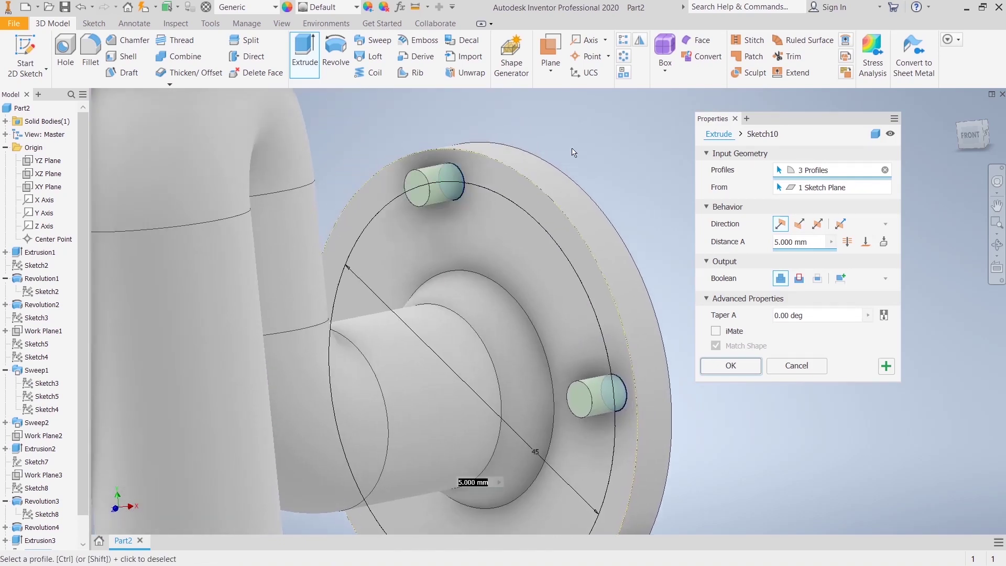
mouse_move(610, 119)
middle_mouse_down("shift")
mouse_move(595, 135)
mouse_move(599, 153)
middle_mouse_up("shift")
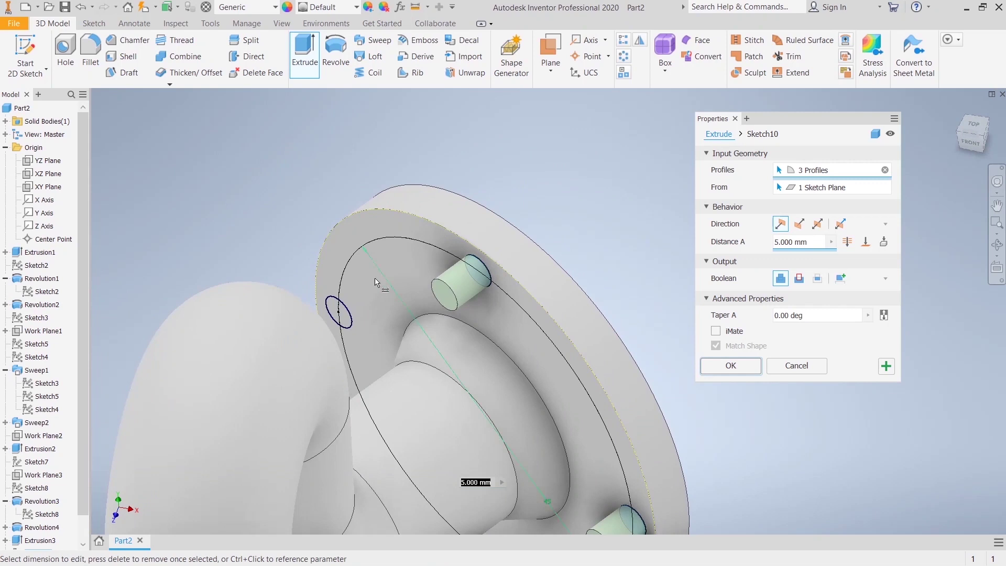
left_click(341, 315)
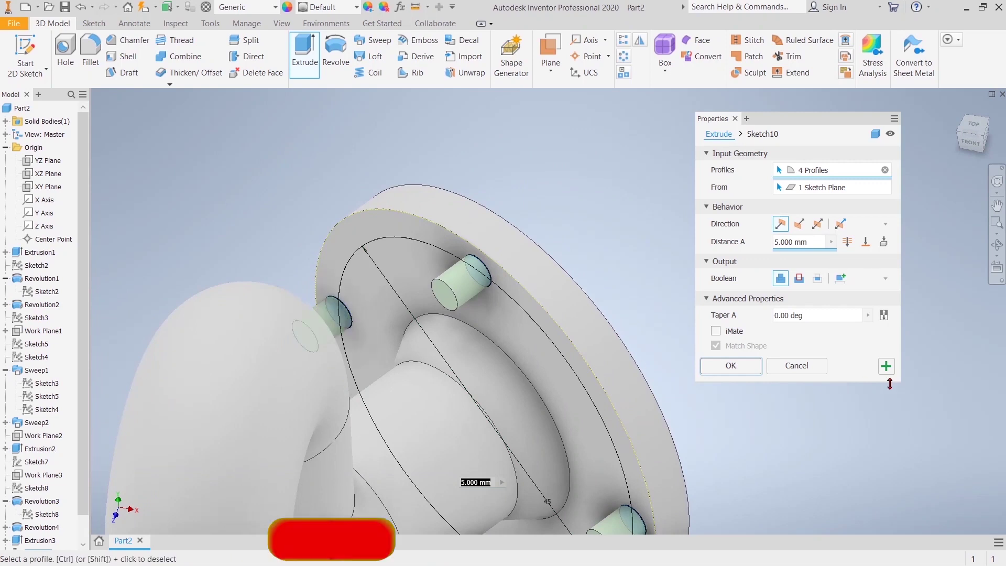
left_click(799, 278)
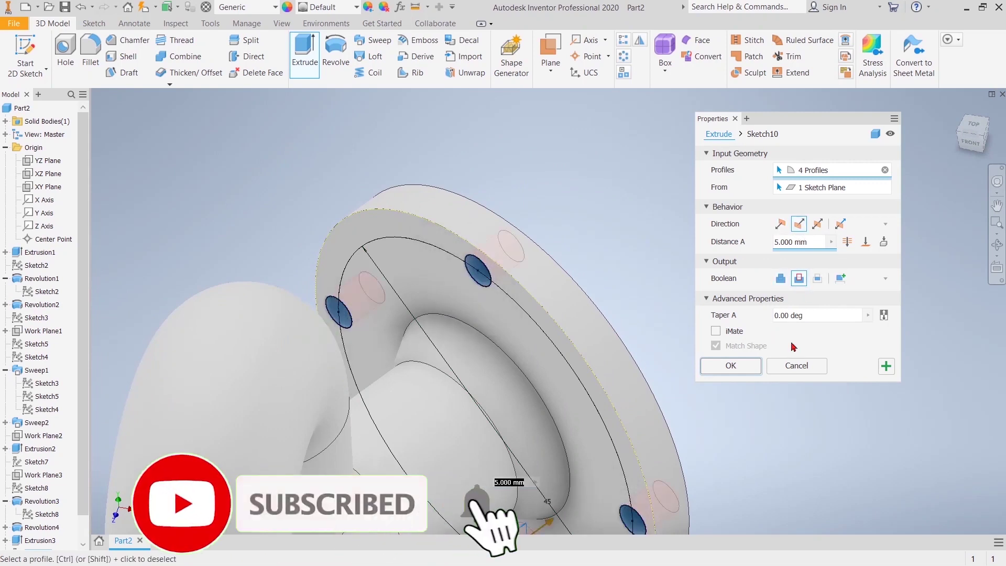
left_click(731, 365)
scroll(687, 234, "up", 5)
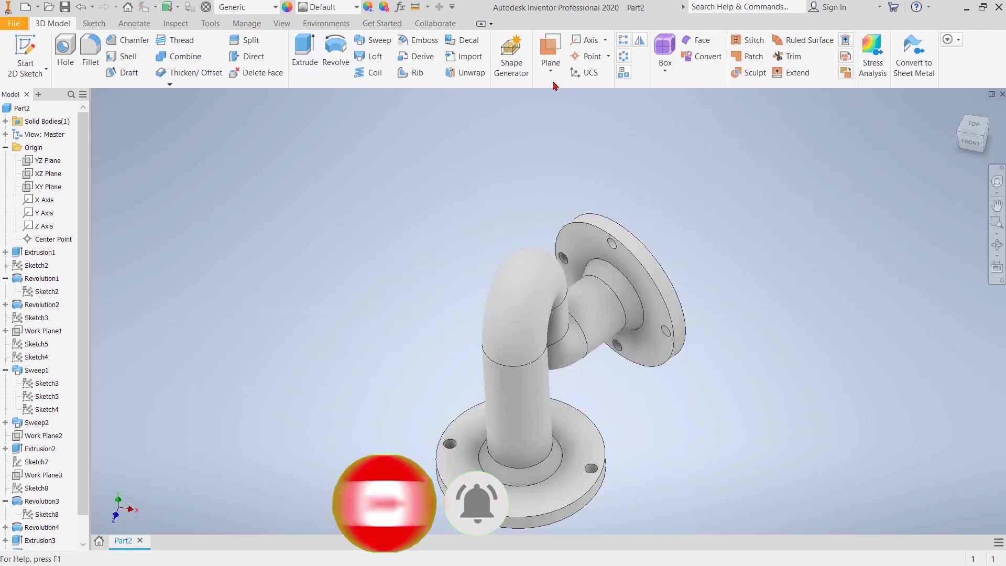
- Create a work plane offset -55.23 mm from the base's bottom face and start a sketch on it
left_click(551, 65)
left_click(556, 119)
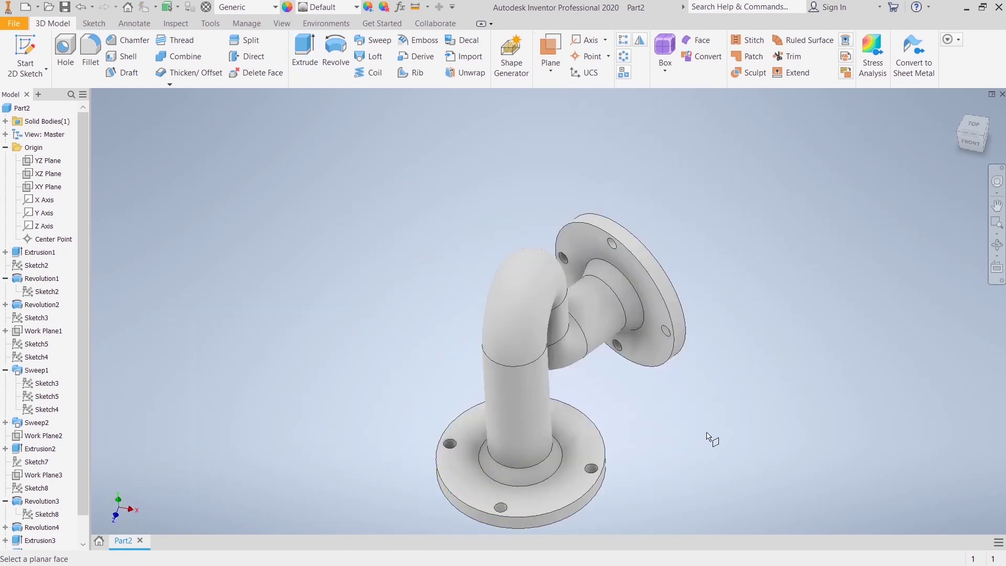
middle_click_drag(686, 433, 668, 392, "shift")
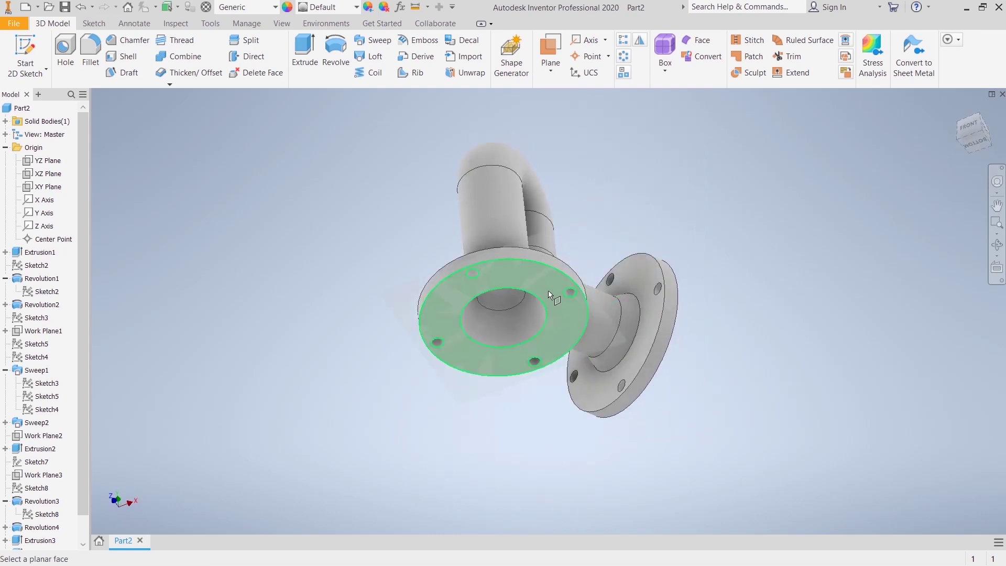
left_click(551, 291)
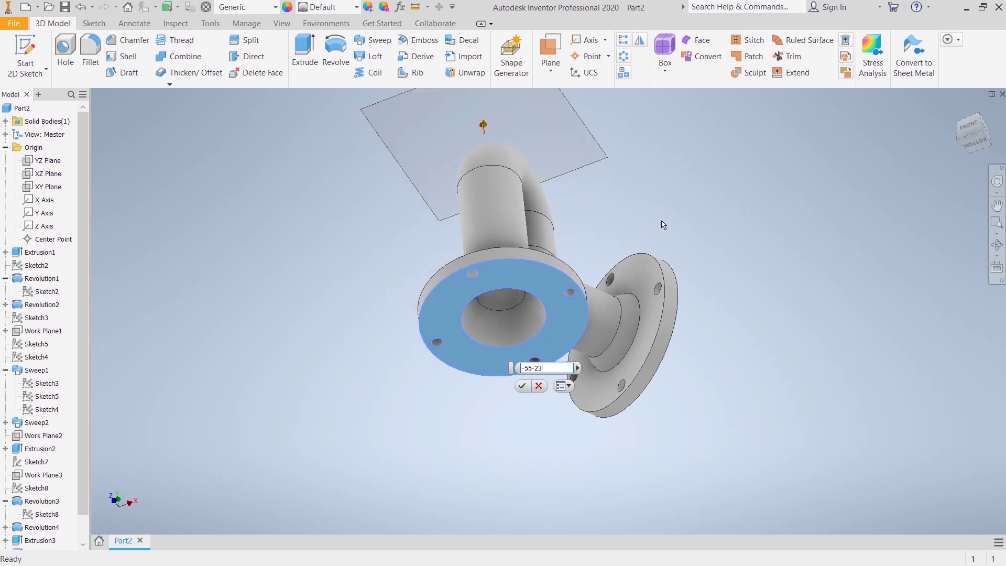
type("-55-23")
key("Return")
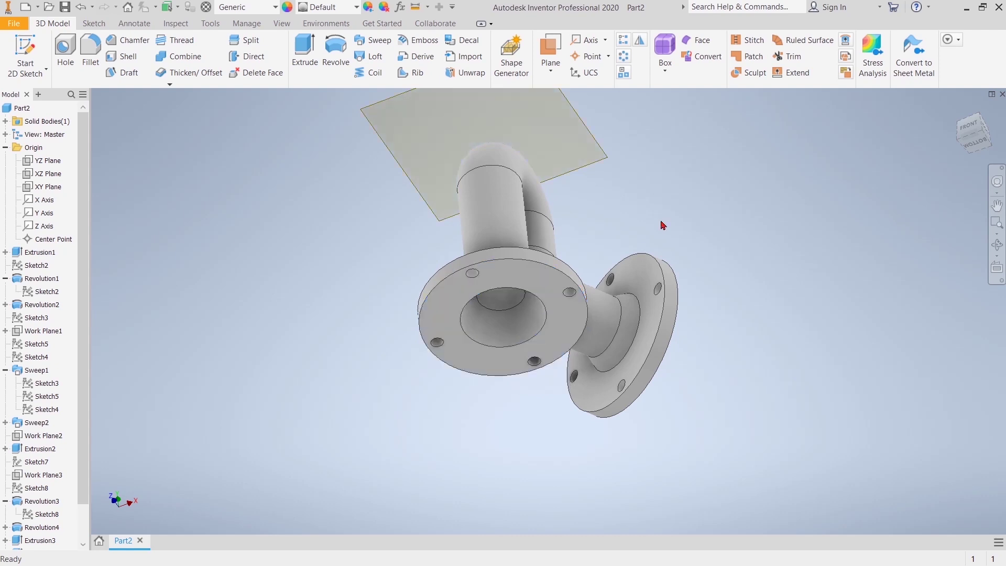
key("F6")
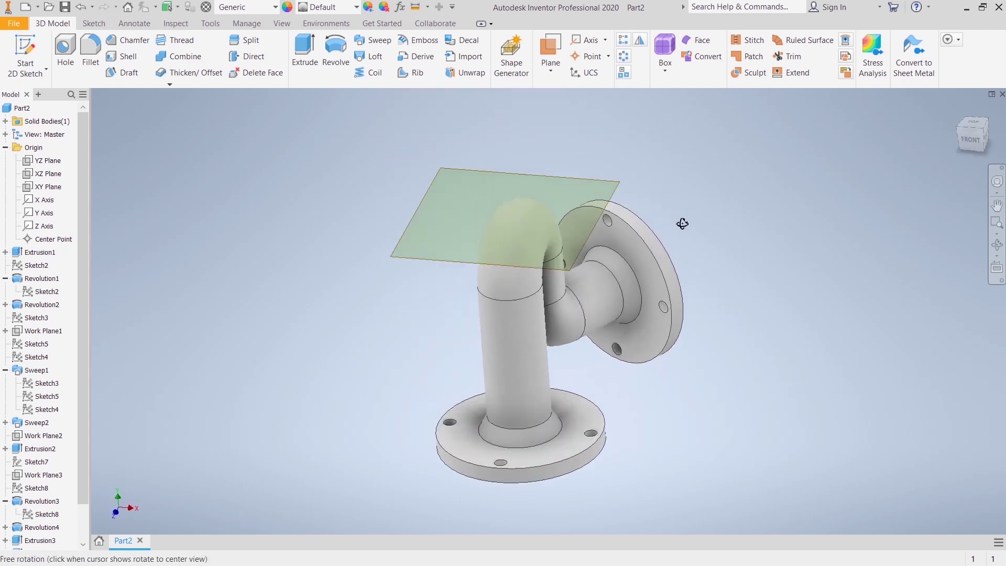
left_click(612, 199)
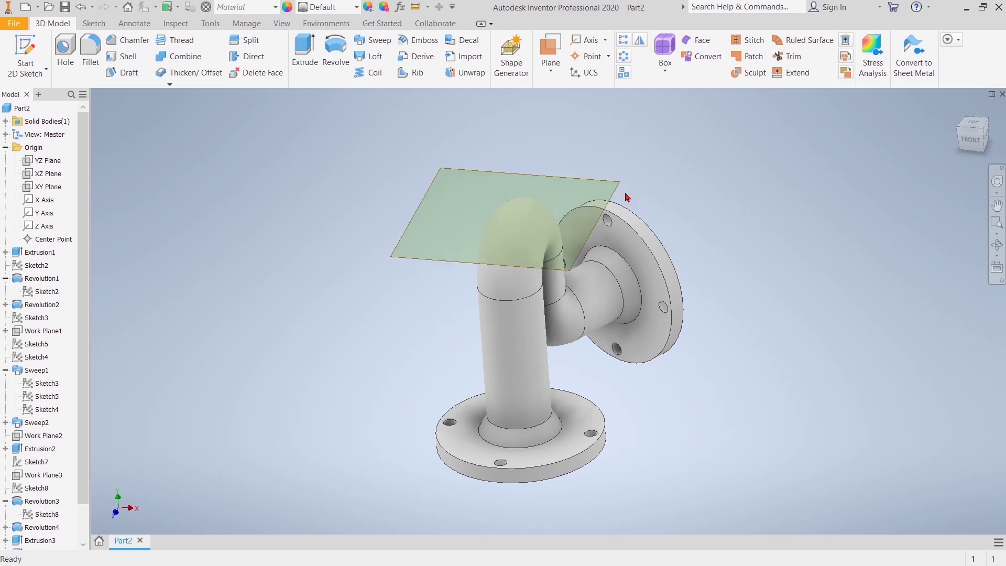
left_click(644, 187)
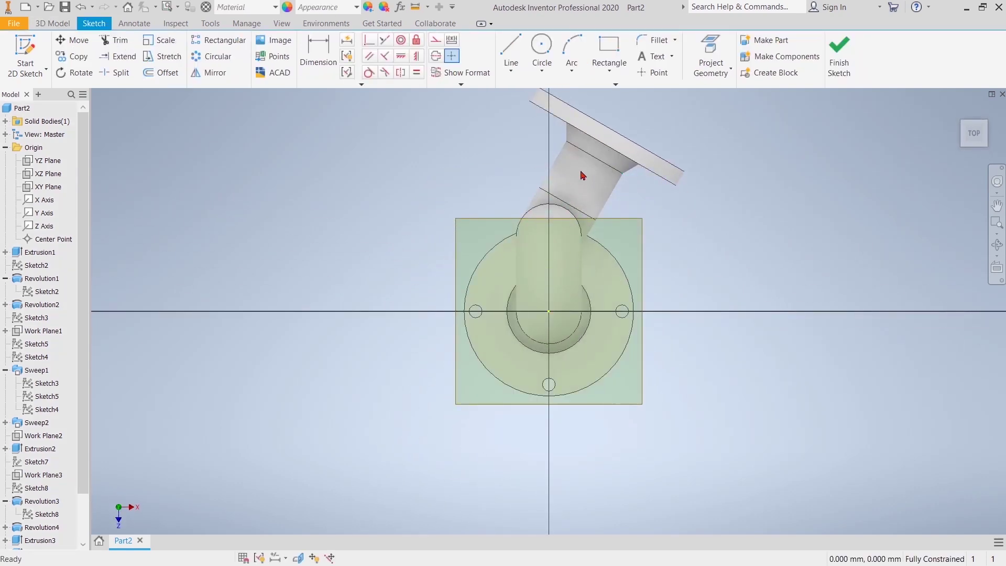
- Project the upper and lower pipe circles into the sketch and make both construction geometry
left_click(697, 74)
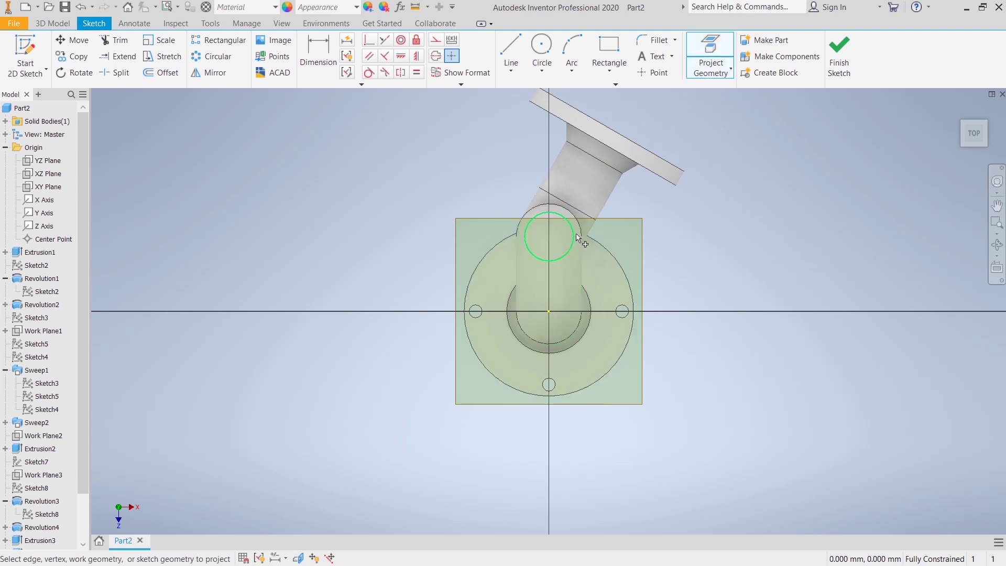
left_click(581, 238)
left_click(574, 309)
right_click(694, 241)
left_click(729, 244)
scroll(598, 304, "down", 3)
left_click(556, 286)
right_click(558, 265)
left_click(596, 285)
left_click(567, 207)
right_click(567, 209)
left_click(636, 208)
- Draw a construction line from the sketch origin to the upper circle's centre
left_click(511, 53)
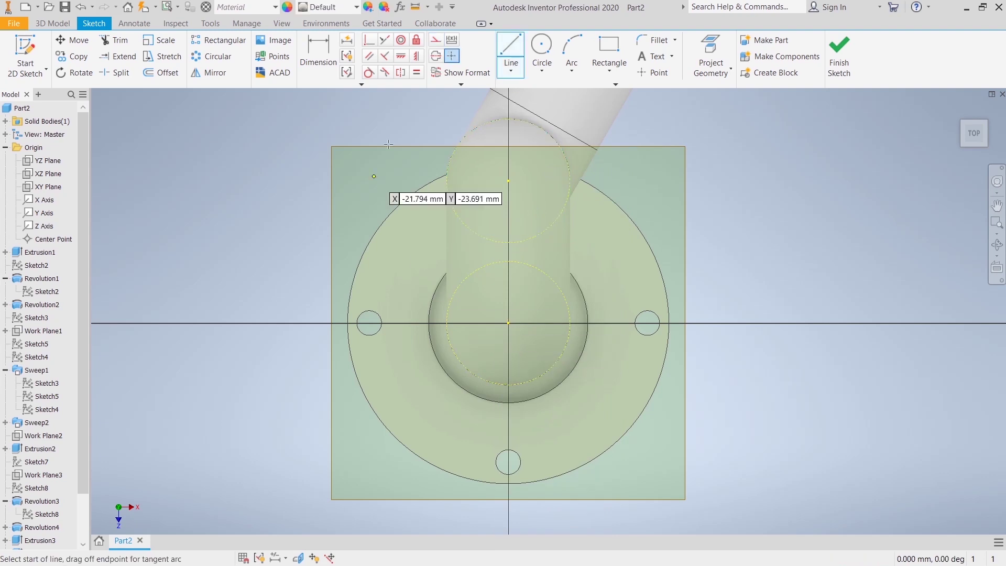
left_click(436, 40)
left_click(508, 323)
left_click(508, 181)
right_click(696, 189)
left_click(705, 151)
- Draw a 16 circle on the reference line and a concentric 5 mm circle inside it
left_click(542, 50)
left_click(451, 56)
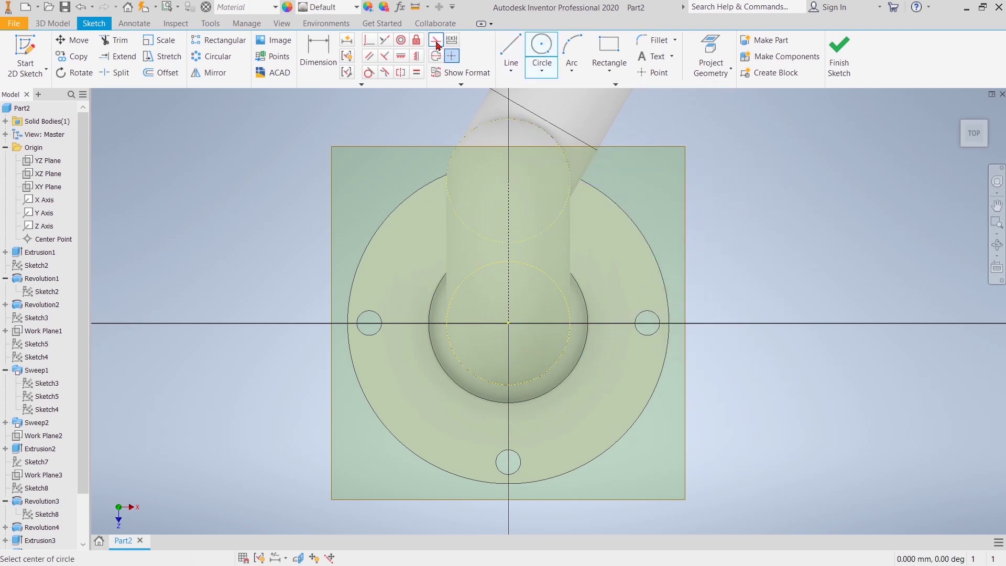
left_click(508, 258)
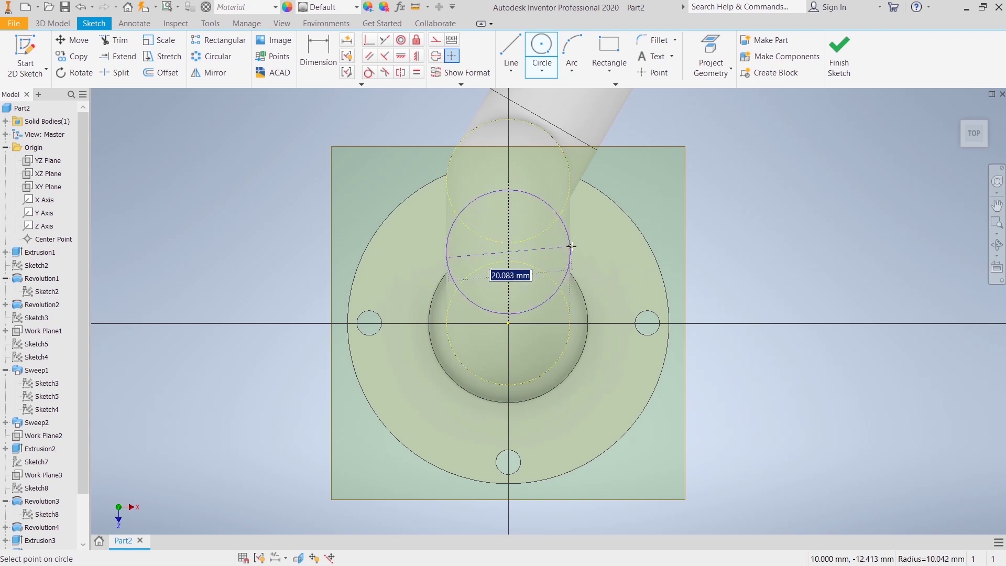
type("16")
key("Return")
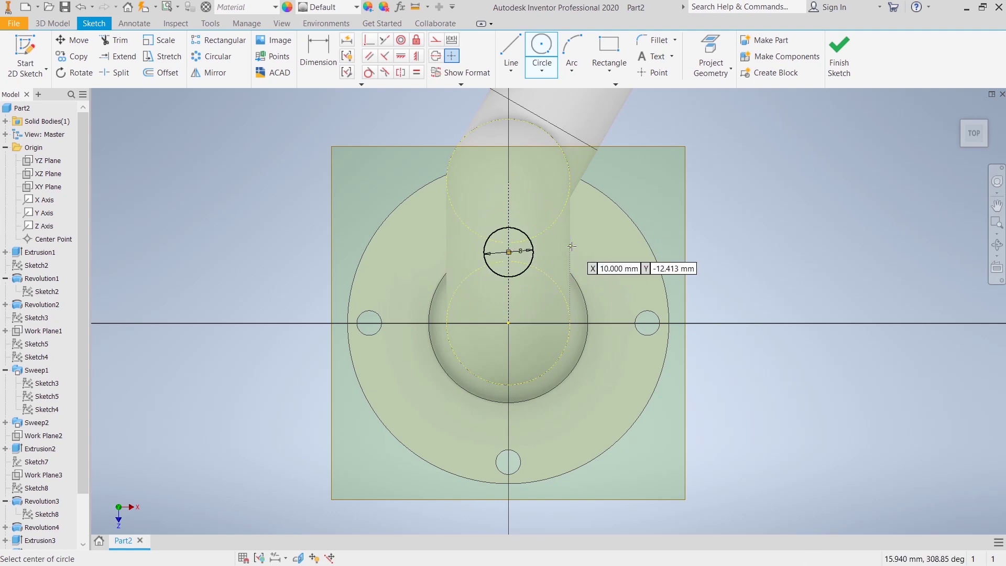
left_click(524, 260)
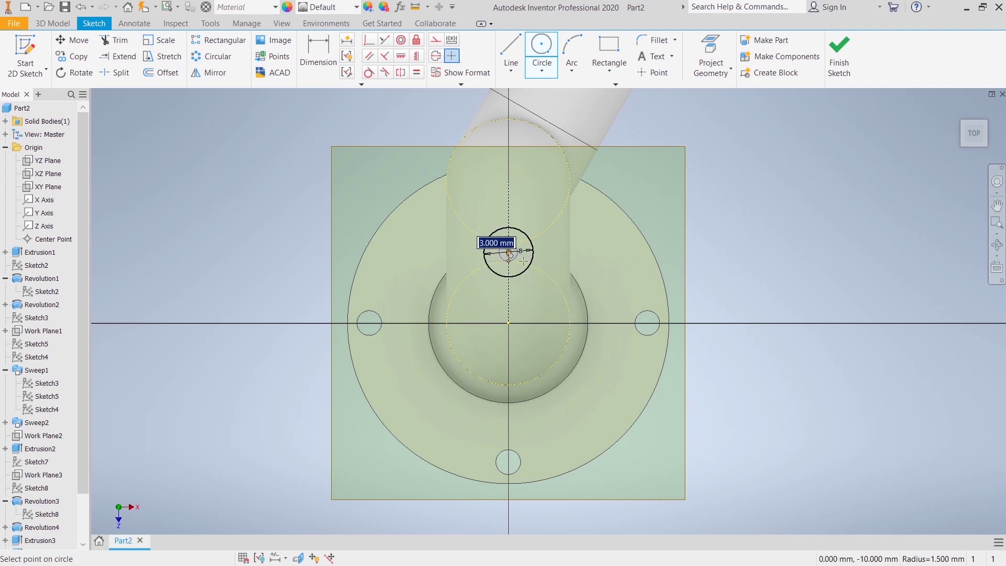
type("5")
key("Return")
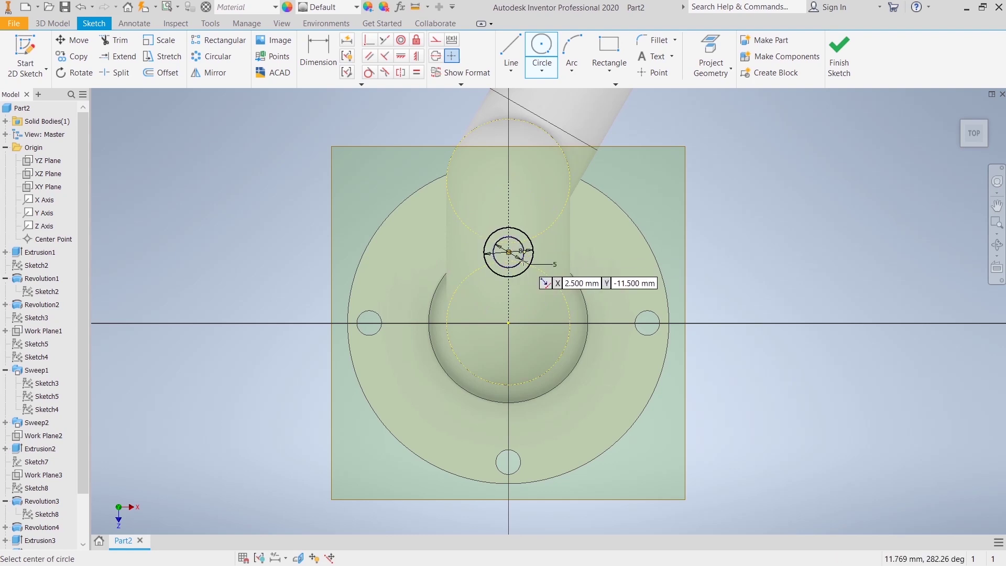
right_click(766, 181)
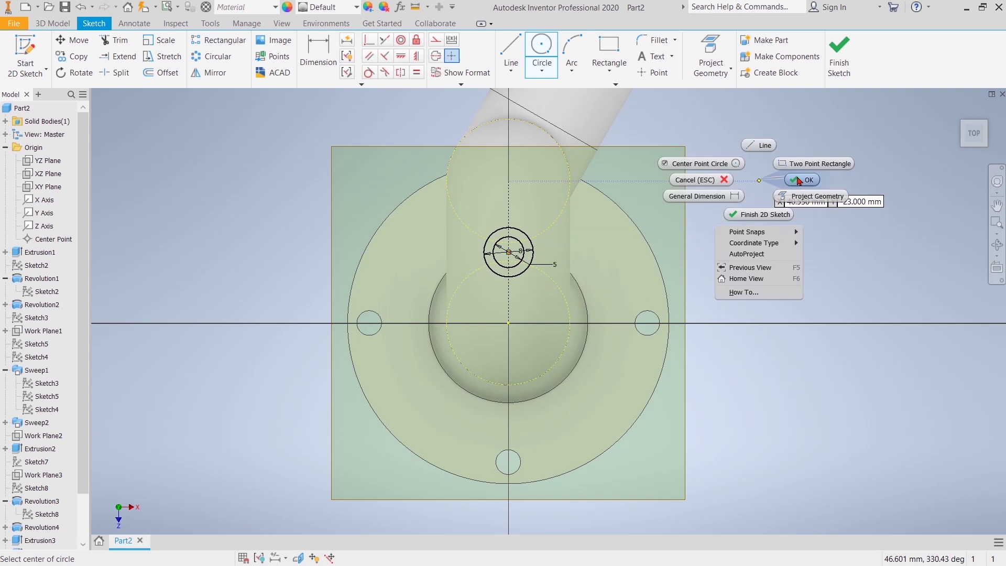
left_click(764, 141)
scroll(516, 251, "down", 5)
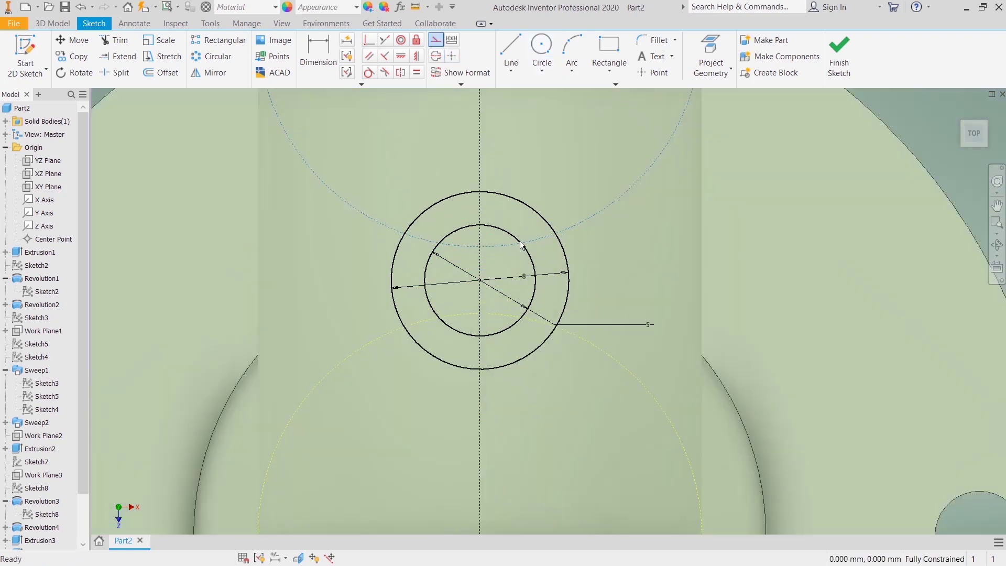
right_click(541, 266)
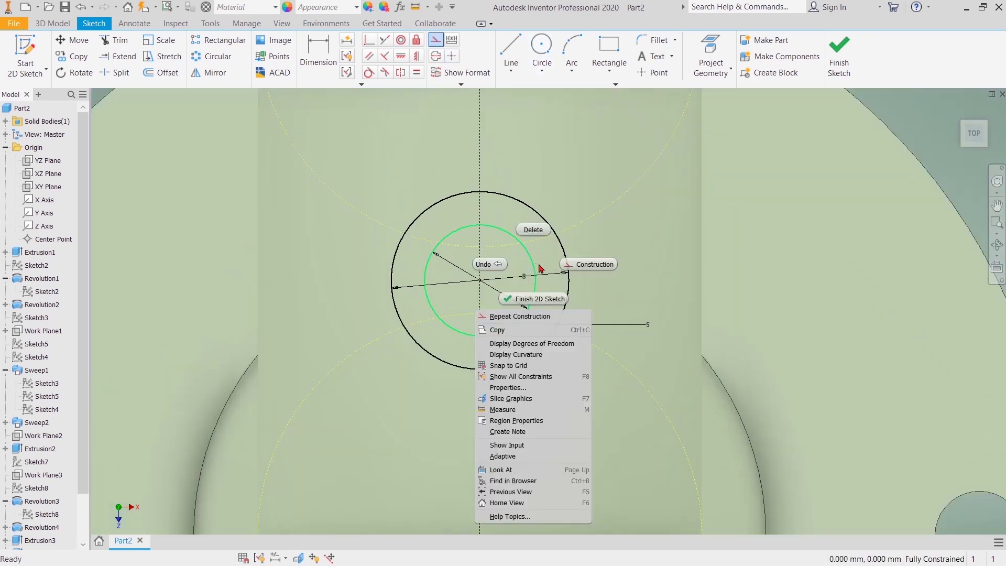
- Make the 5 mm circle construction geometry and finish the sketch, cancelling the started extrusion
left_click(591, 264)
left_click(839, 55)
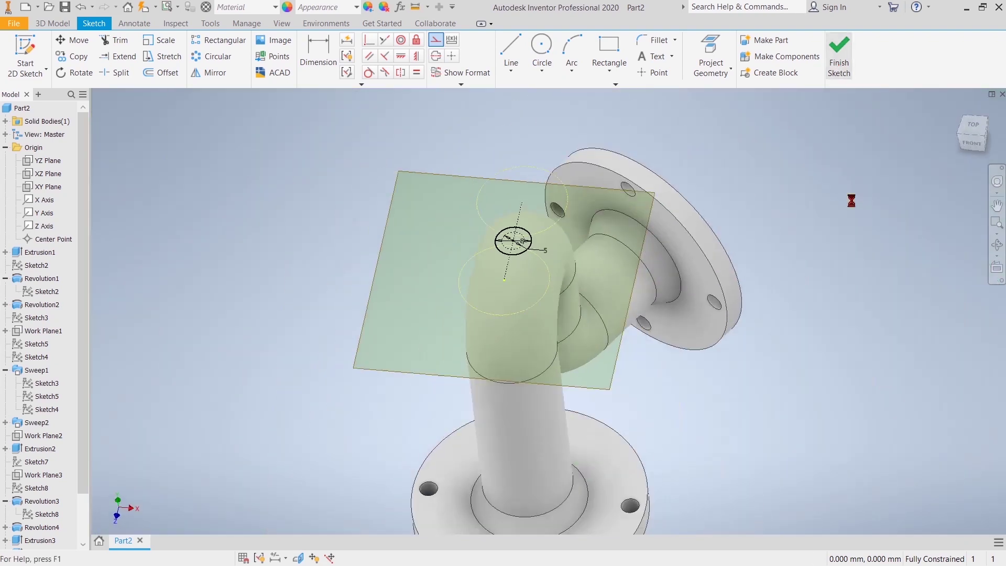
left_click(305, 53)
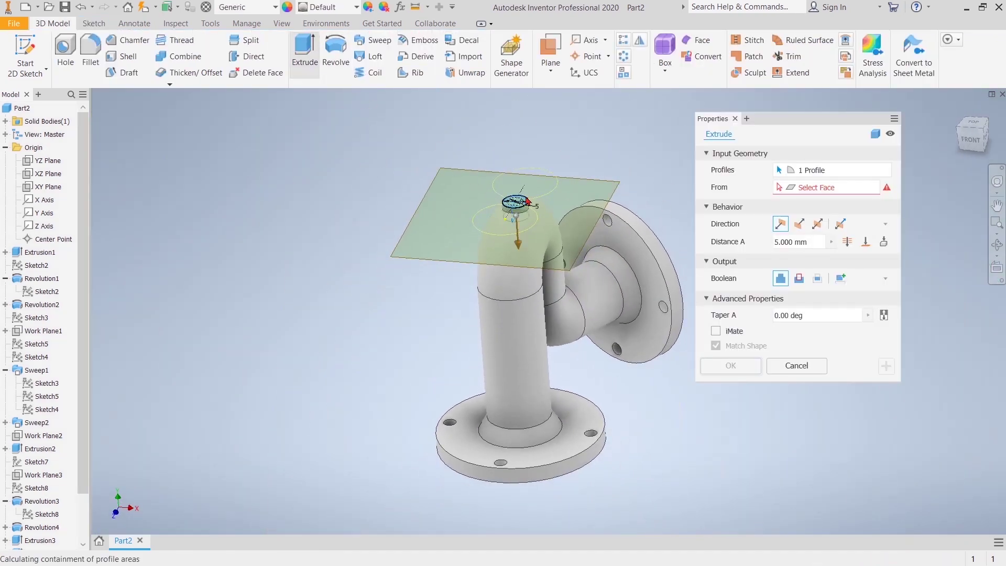
scroll(519, 207, "up", 3)
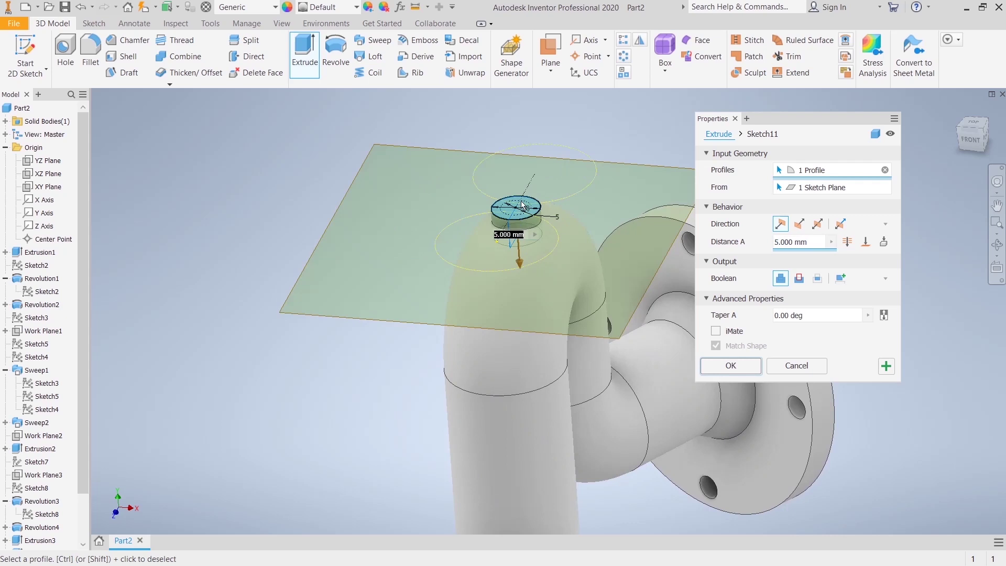
left_click(793, 365)
scroll(715, 280, "down", 3)
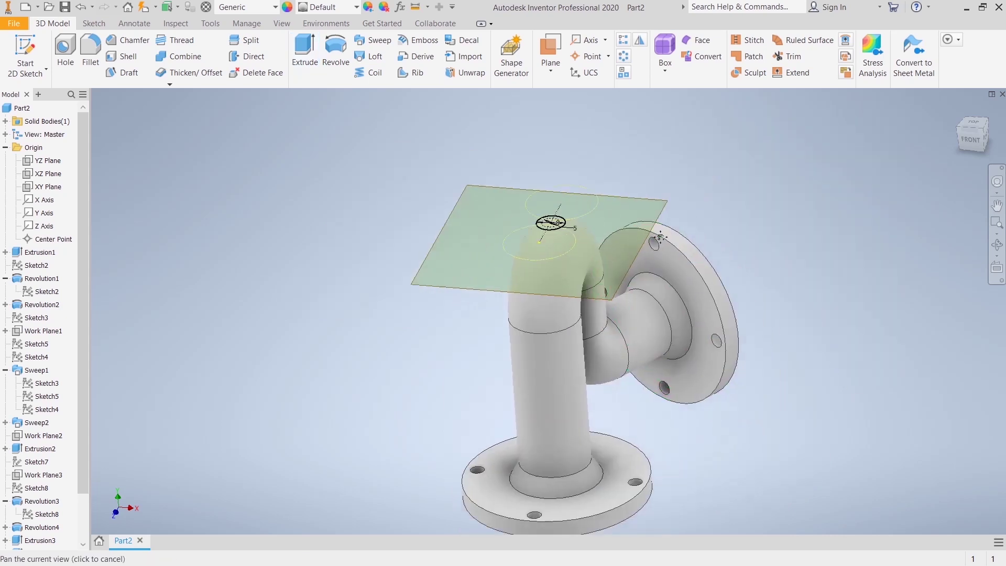
left_click(282, 24)
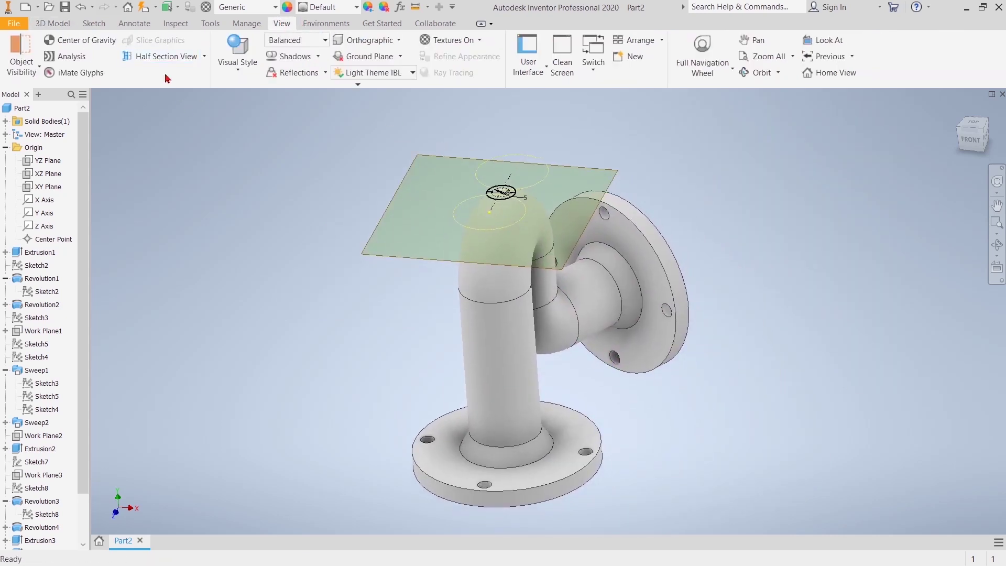
- Half-section the model along the YZ Plane and zoom in on Sketch11 above the bend
left_click(190, 57)
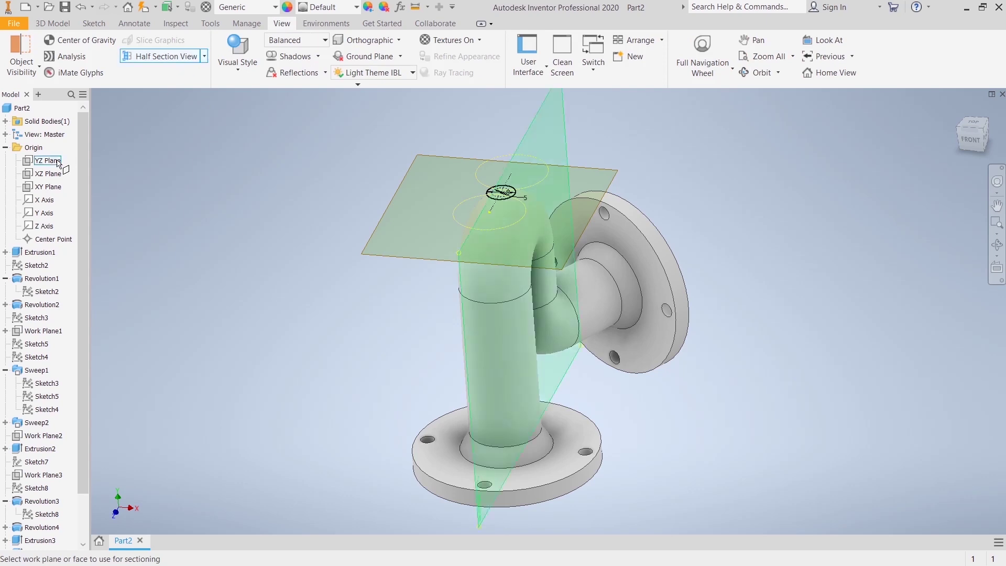
left_click(58, 164)
left_click(577, 327)
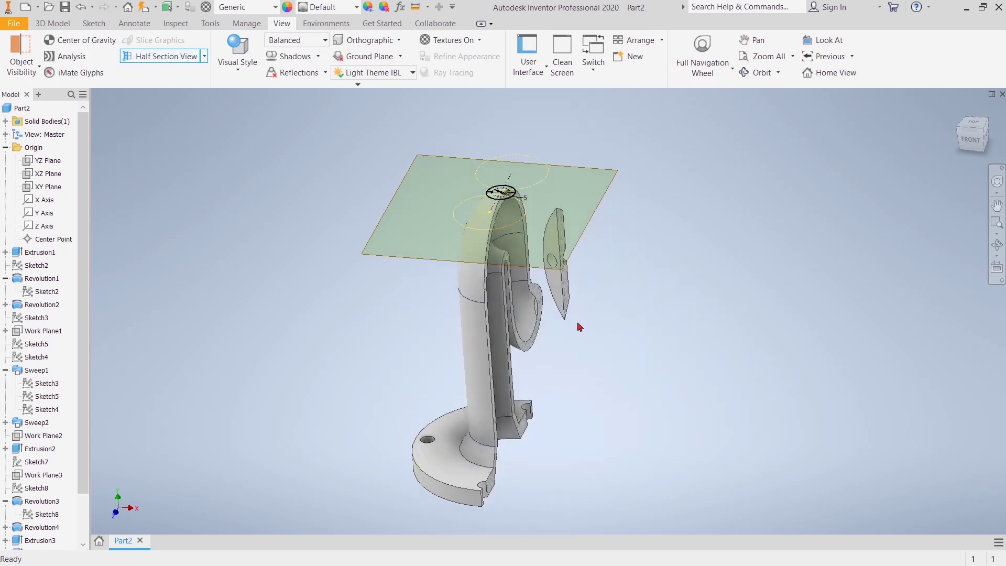
scroll(562, 239, "up", 3)
middle_click_drag(714, 254, 576, 254, "shift")
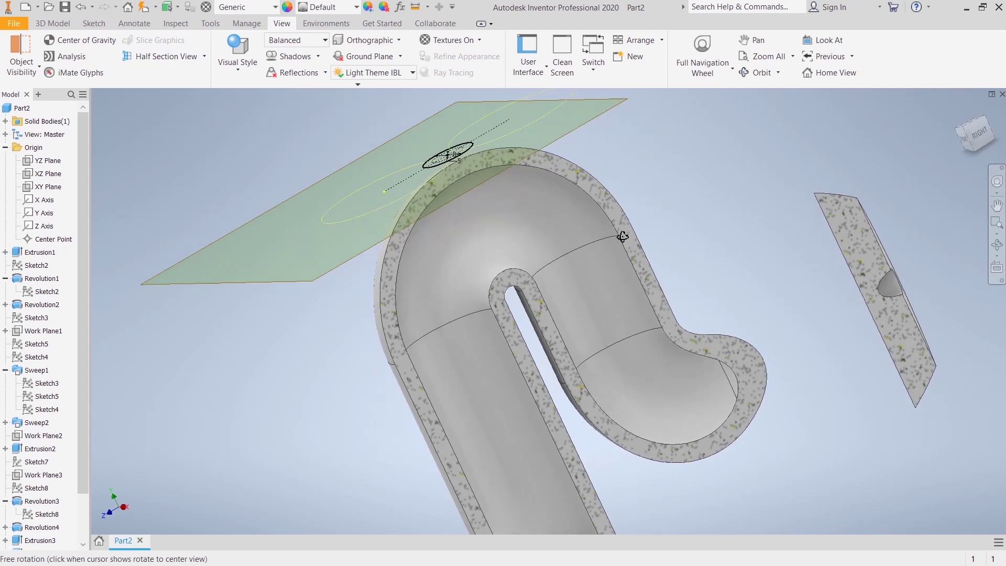
scroll(576, 254, "up", 3)
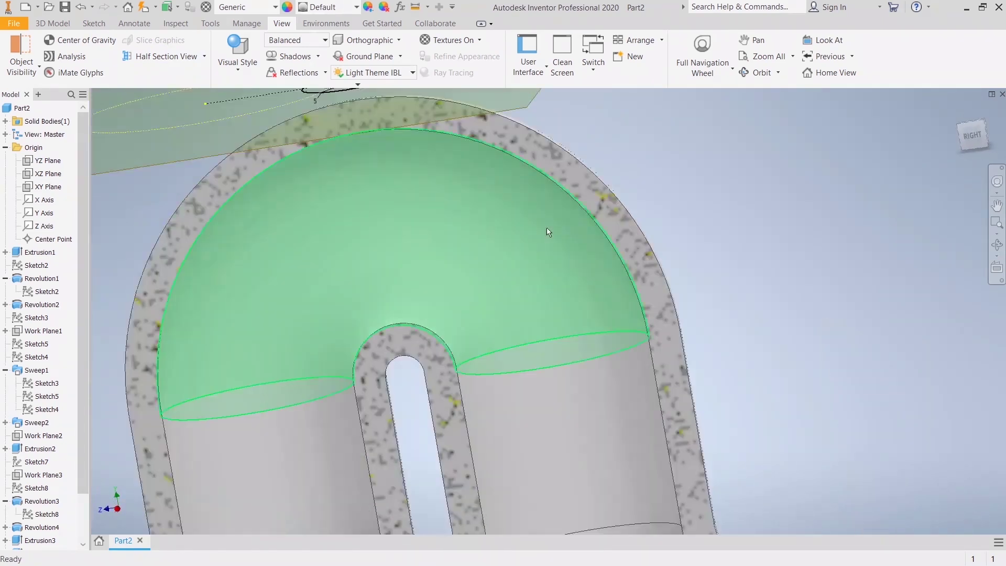
middle_click_drag(760, 243, 805, 343)
scroll(387, 136, "up", 2)
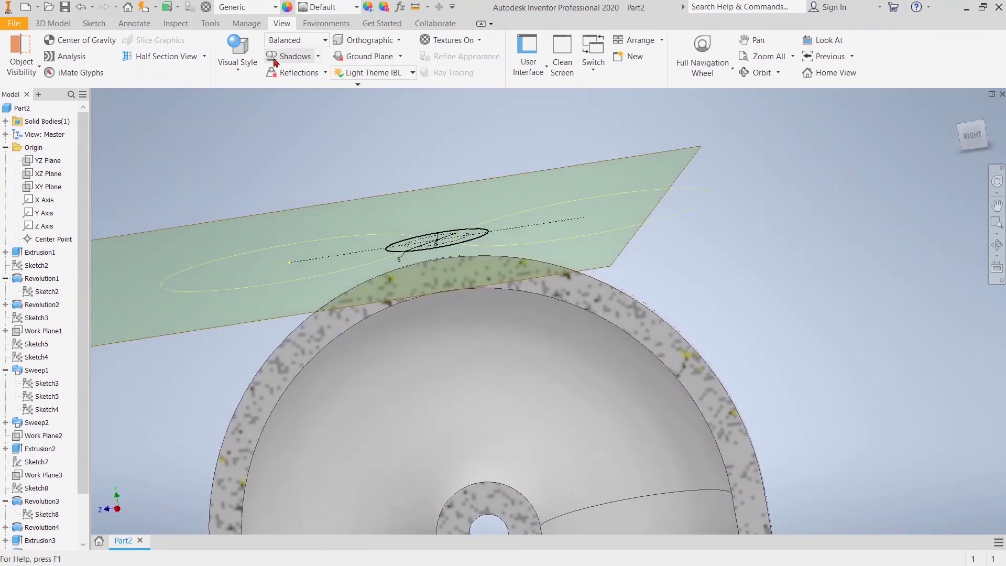
left_click(93, 28)
- Extrude Sketch11's circle with a To extent ending on the bend's domed outer face
left_click(52, 23)
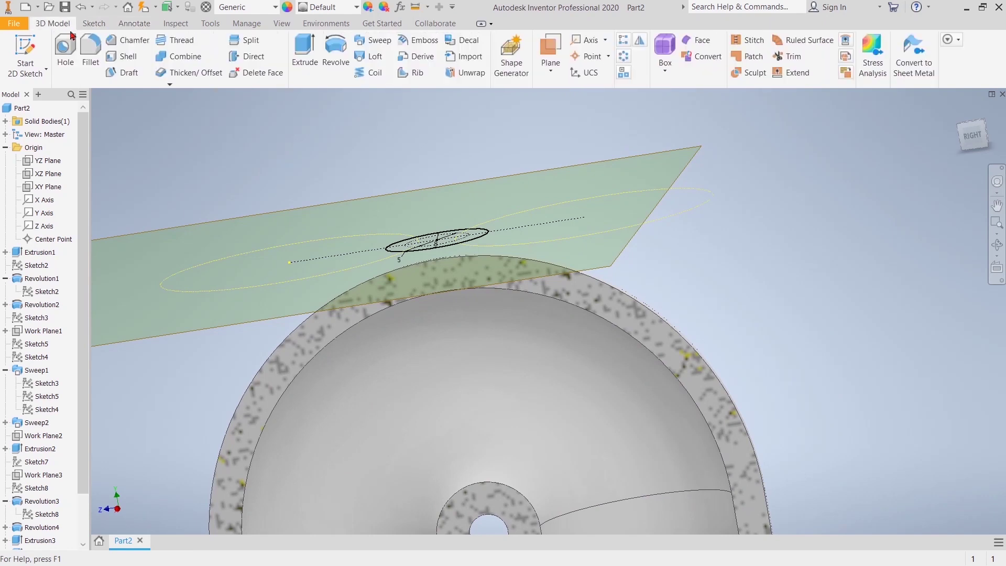
left_click(305, 53)
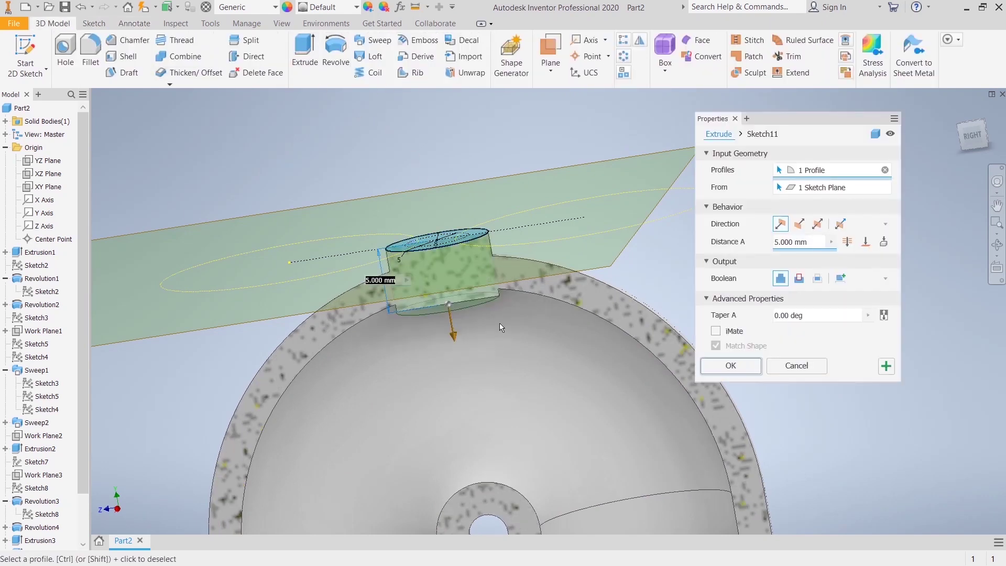
left_click(866, 241)
left_click(571, 365)
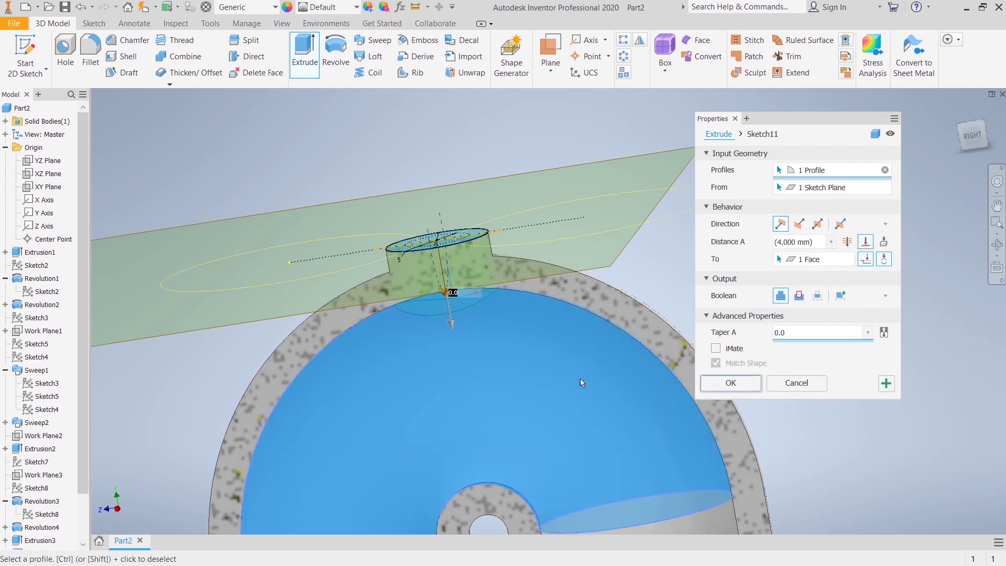
left_click(731, 383)
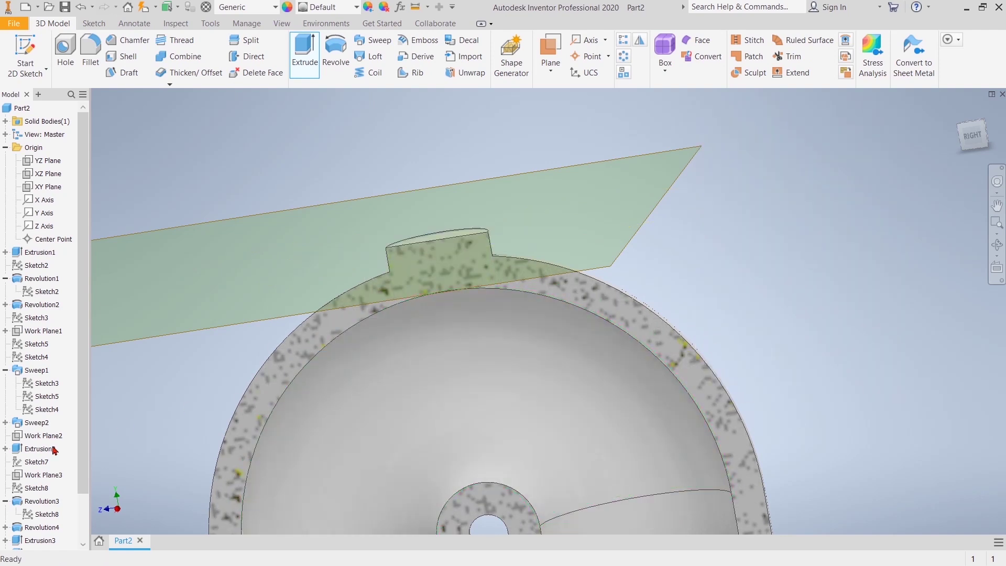
scroll(31, 528, "down", 2)
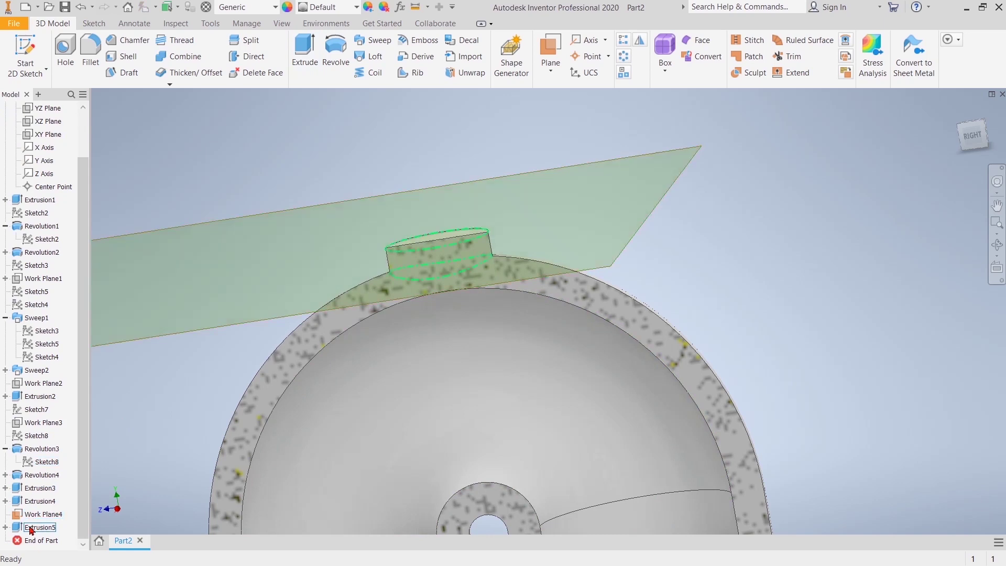
- Edit and finish Sketch11 under Extrusion5, then share it so its circles show again
left_click(6, 528)
double_click(42, 541)
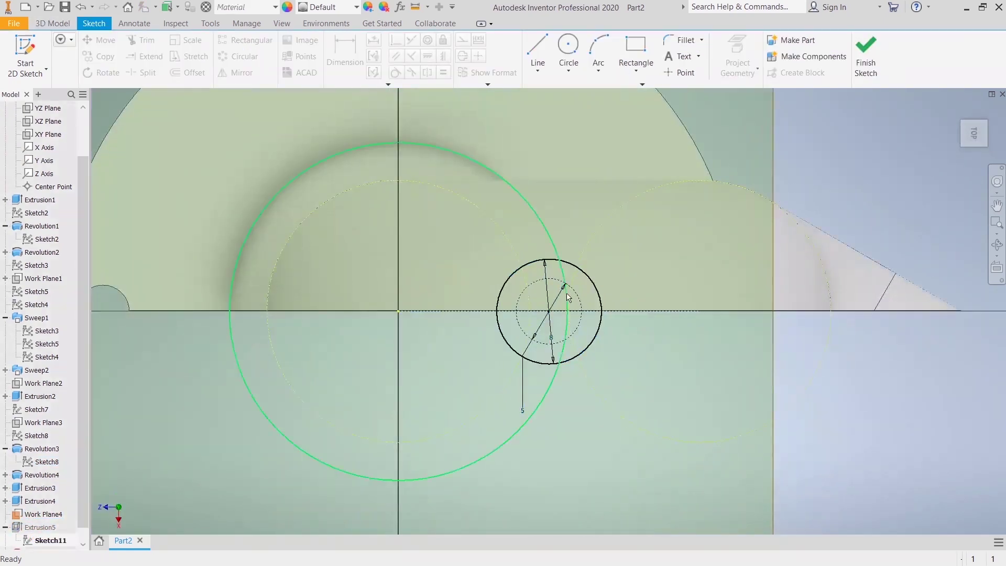
right_click(560, 286)
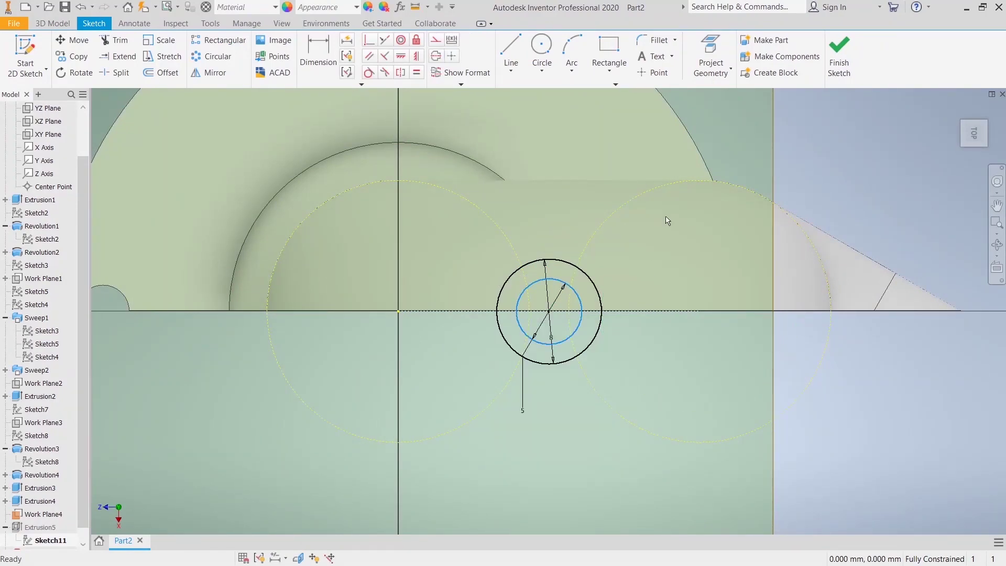
left_click(840, 53)
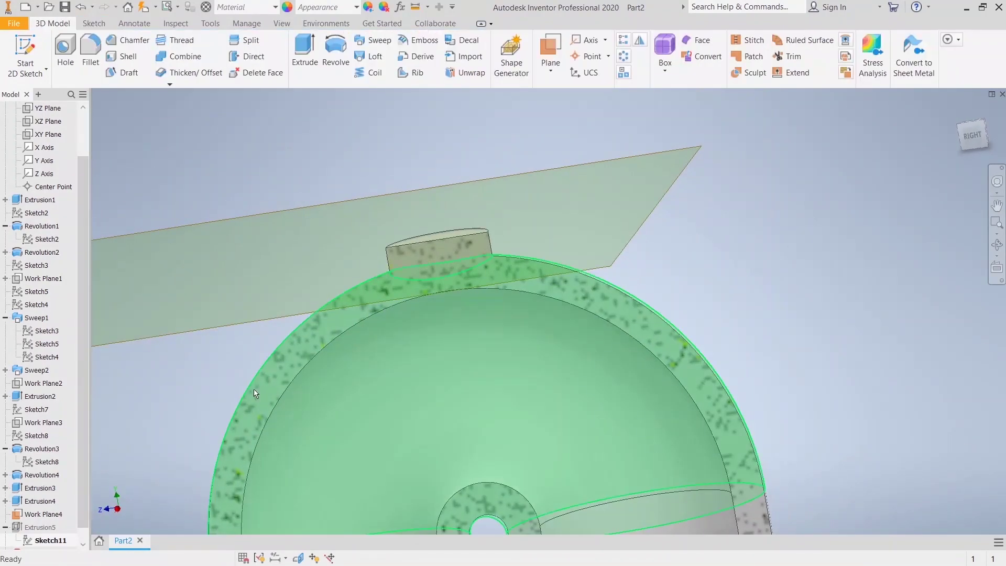
left_click(45, 527)
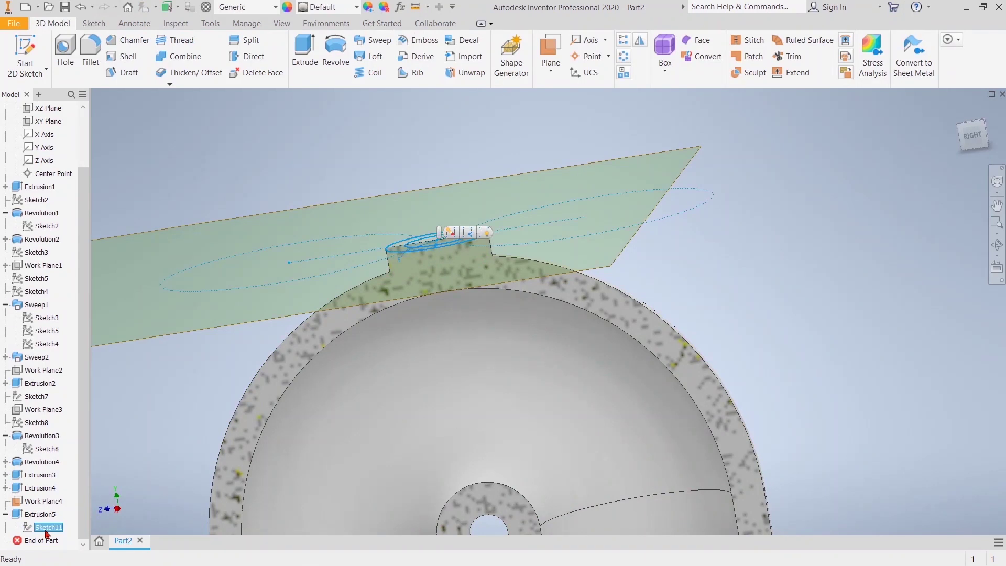
right_click(45, 527)
left_click(227, 216)
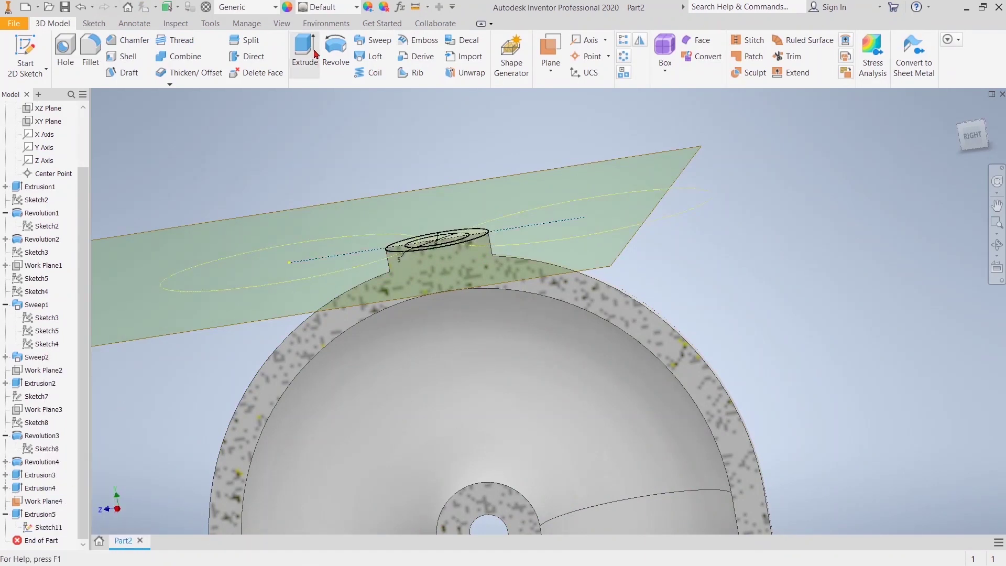
- Cut-extrude Sketch11's 5 mm inner circle To the pipe's inner domed face, then inspect the bore
left_click(304, 52)
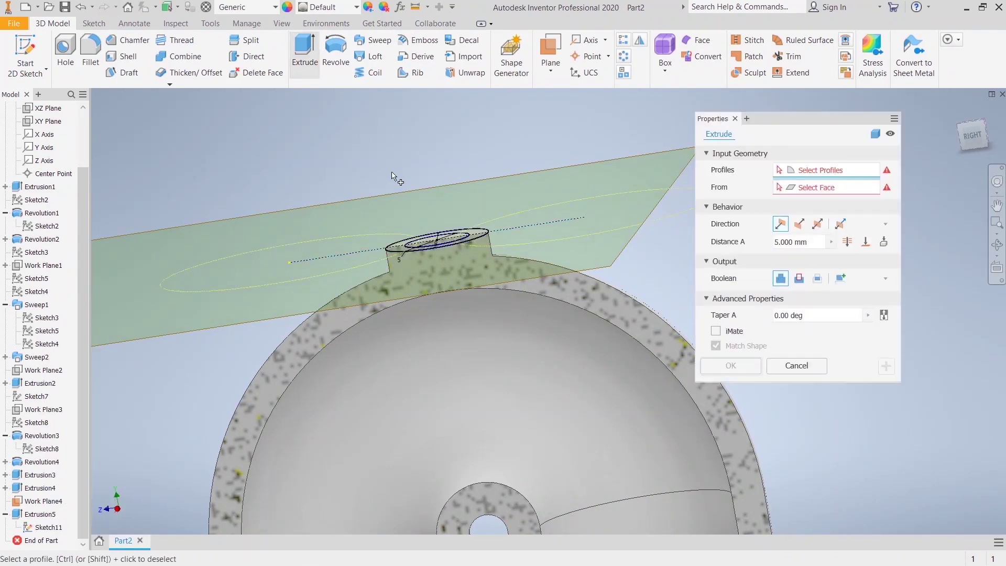
left_click(429, 237)
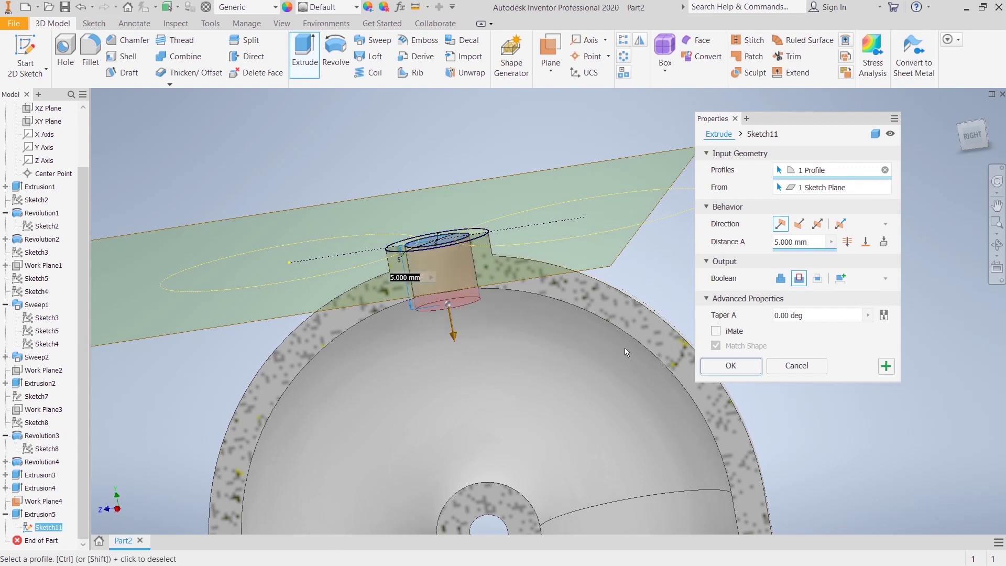
left_click(872, 243)
left_click(542, 367)
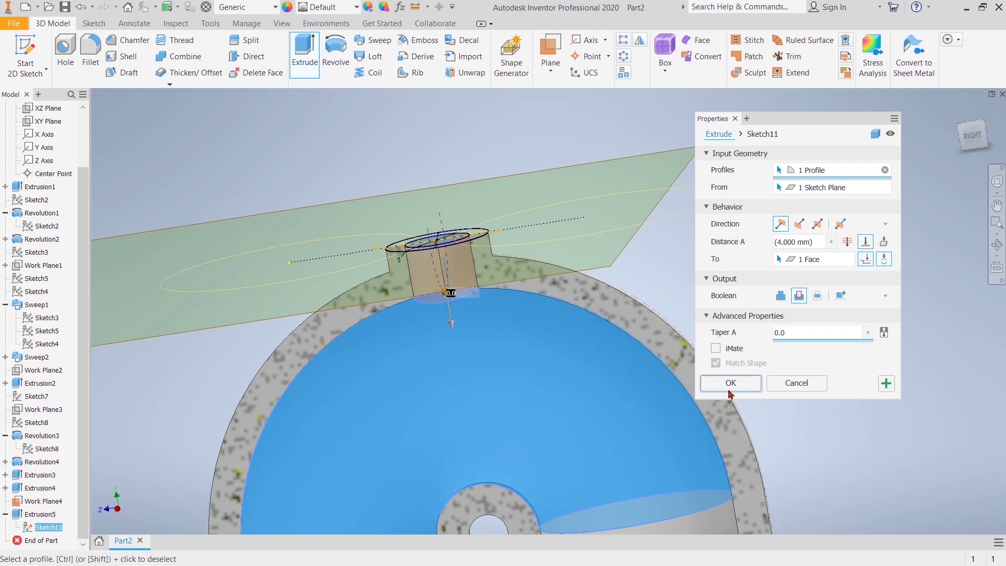
left_click(730, 383)
scroll(738, 325, "down", 2)
mouse_move(763, 292)
middle_mouse_down("shift")
mouse_move(751, 289)
mouse_move(779, 344)
mouse_move(782, 305)
mouse_move(771, 295)
mouse_move(727, 295)
middle_mouse_up("shift")
mouse_move(813, 307)
middle_mouse_down("shift")
mouse_move(867, 340)
mouse_move(625, 295)
mouse_move(602, 312)
middle_mouse_up("shift")
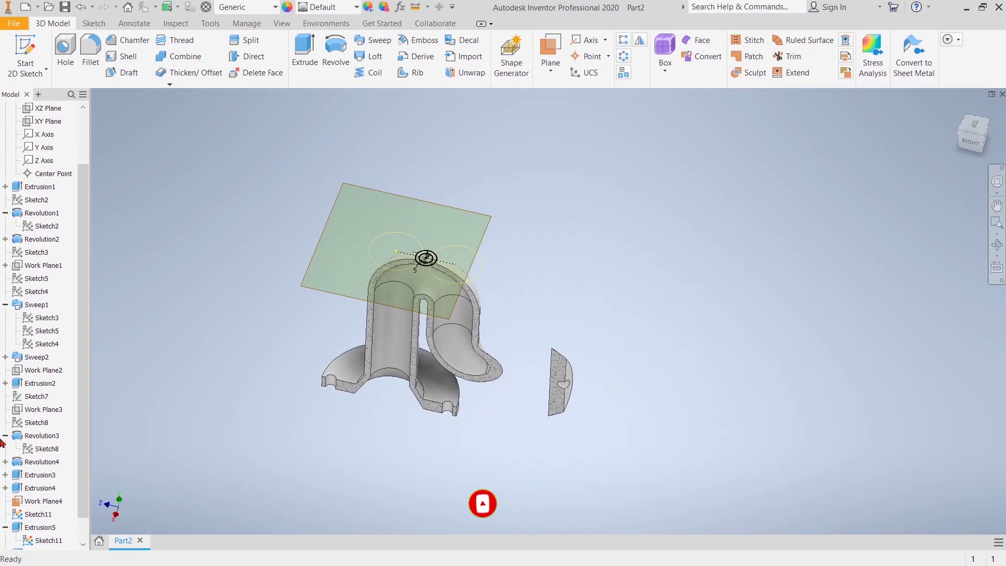
- Turn off visibility of Sketch11 and Work Plane4, and collapse the feature entries in the browser
right_click(40, 541)
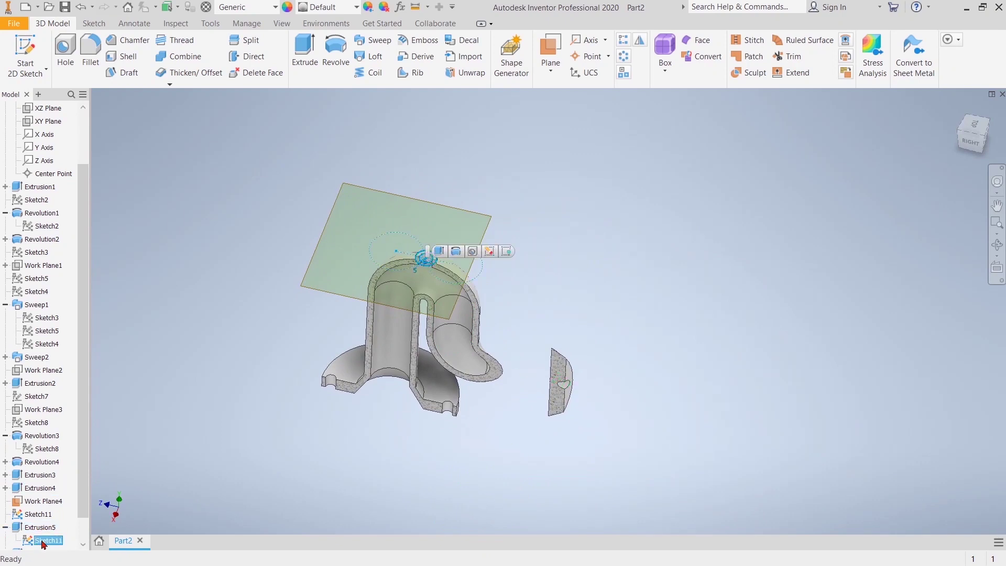
left_click(68, 480)
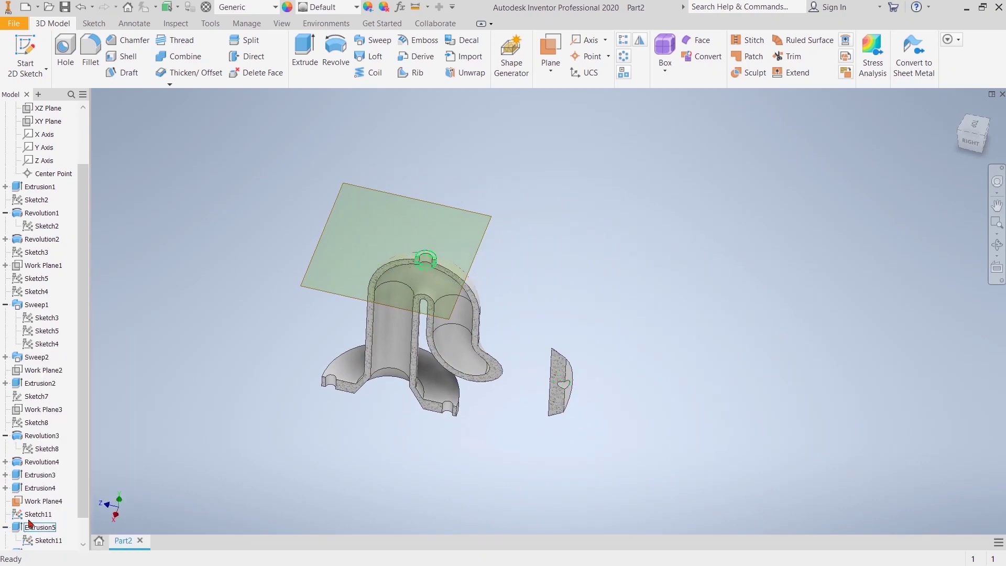
left_click(6, 528)
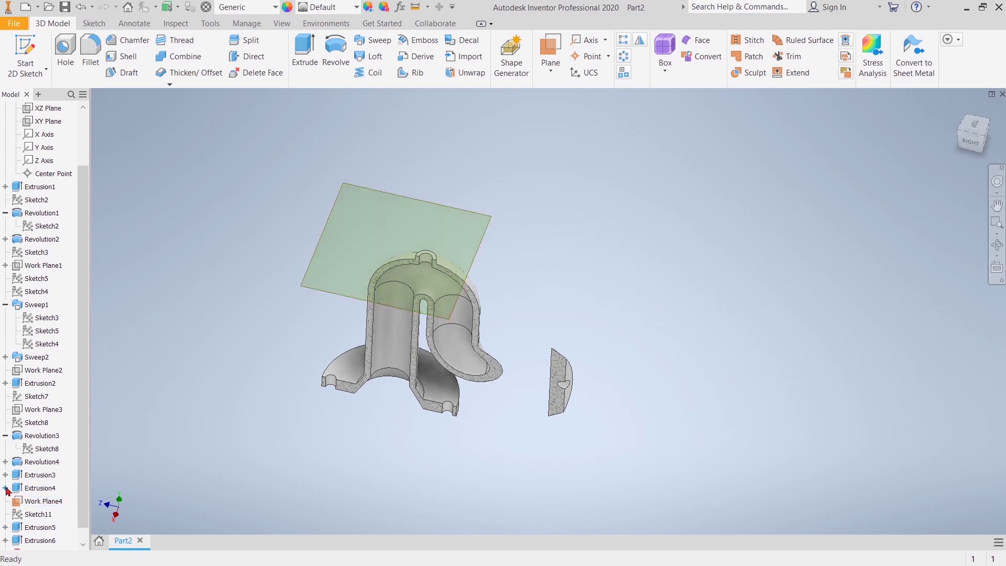
left_click(6, 435)
left_click(38, 488)
right_click(37, 489)
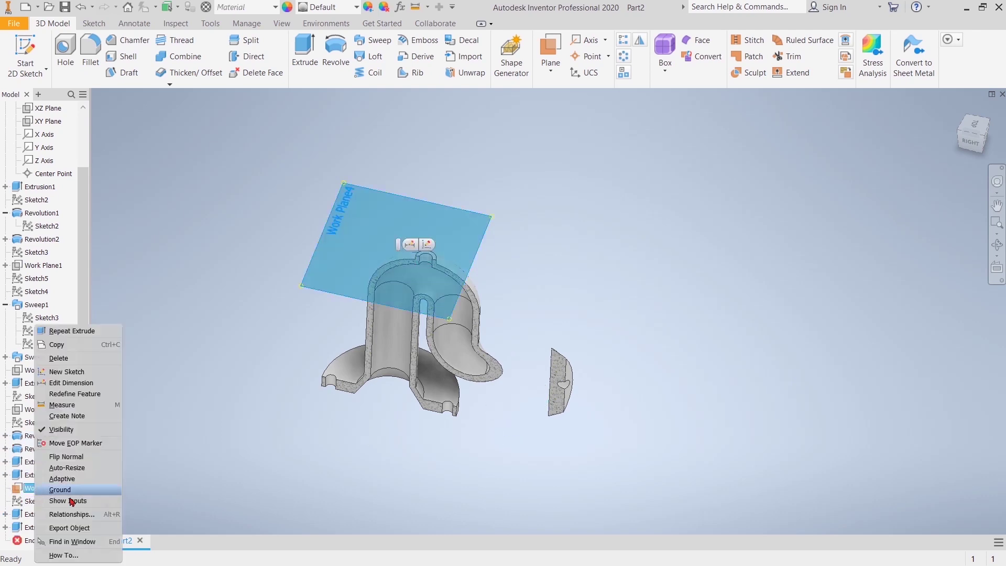
left_click(62, 430)
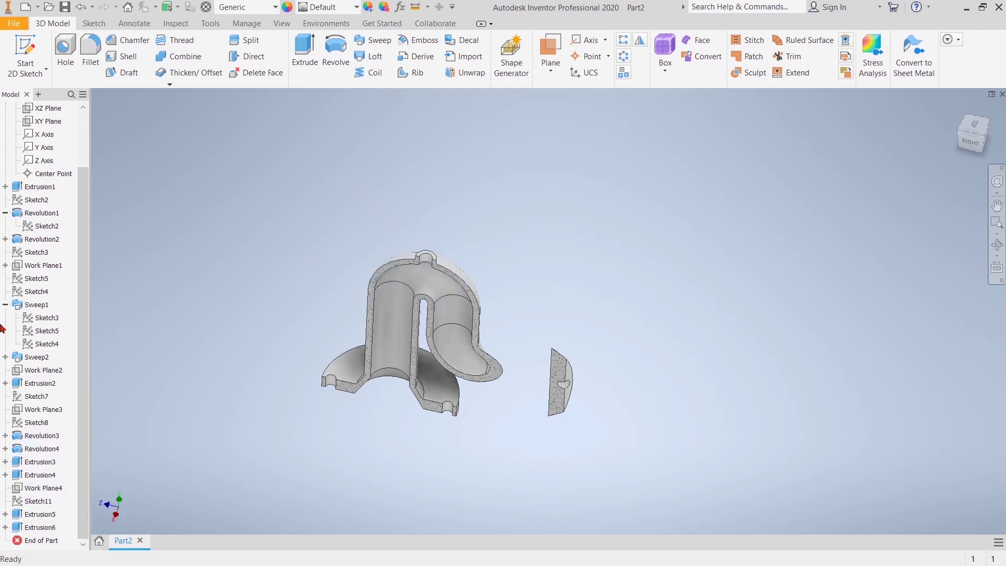
left_click(7, 306)
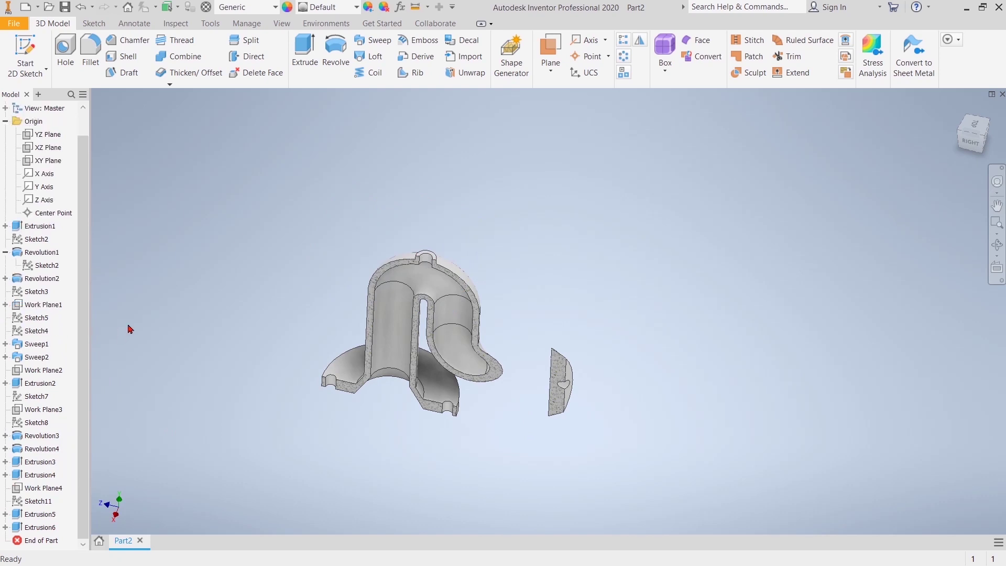
left_click(6, 253)
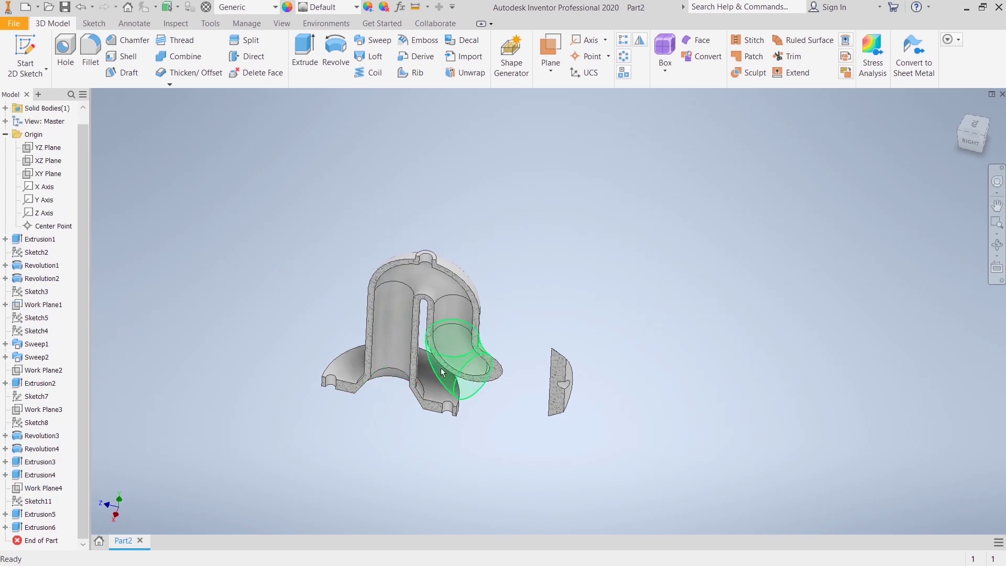
- End the half-section view, return to Home View and orbit the complete fitting
left_click(278, 24)
left_click(204, 56)
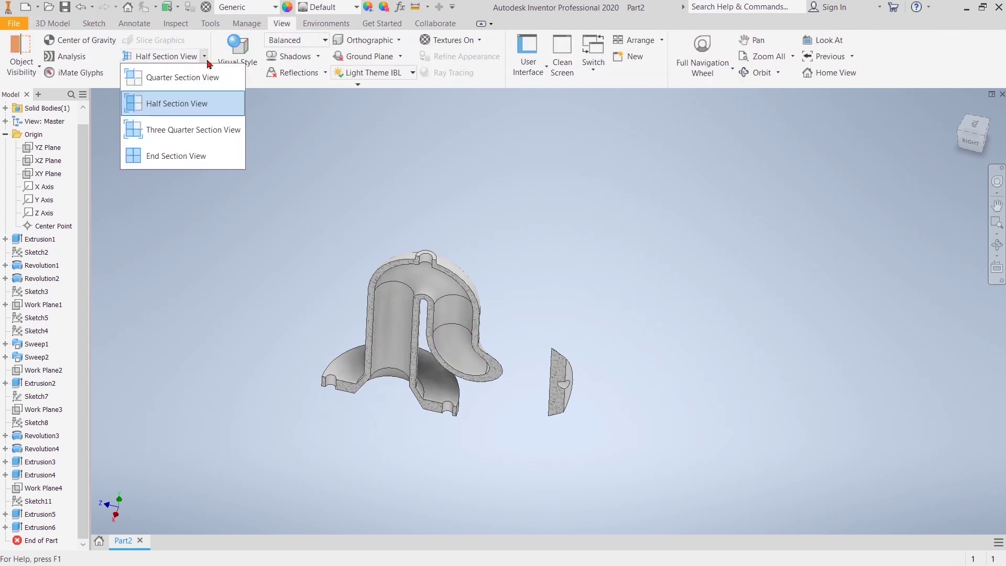
left_click(187, 105)
right_click(212, 175)
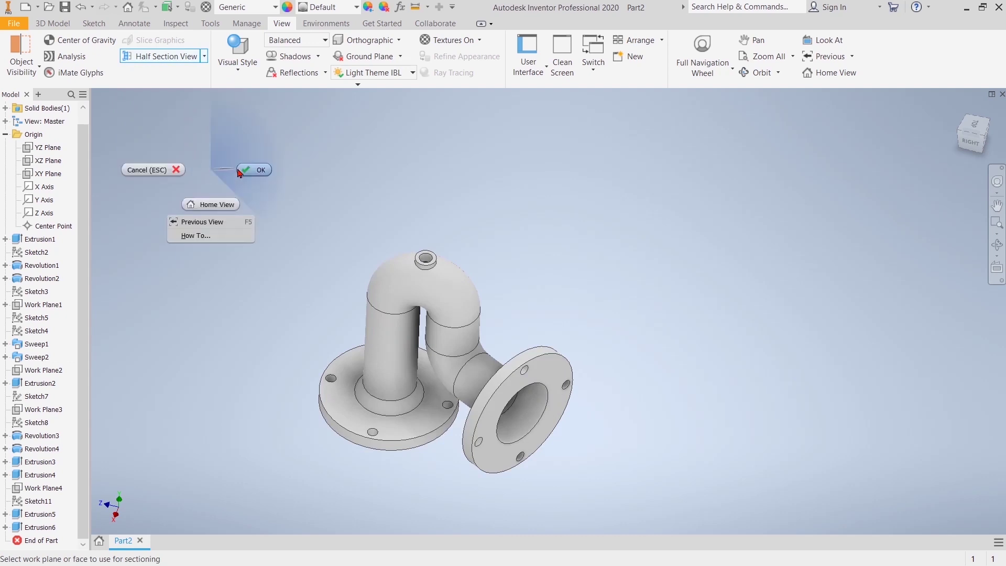
left_click(222, 206)
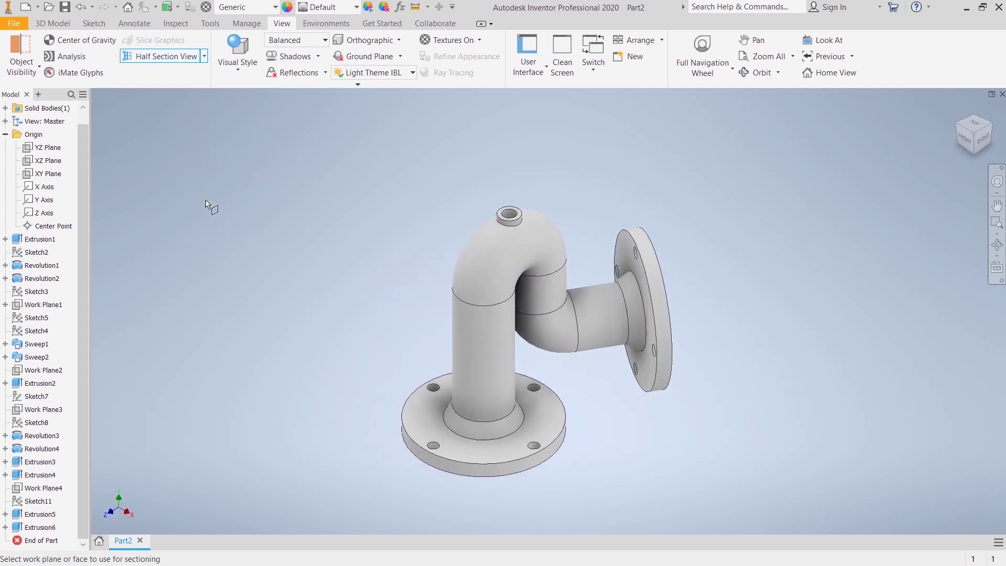
left_click(52, 24)
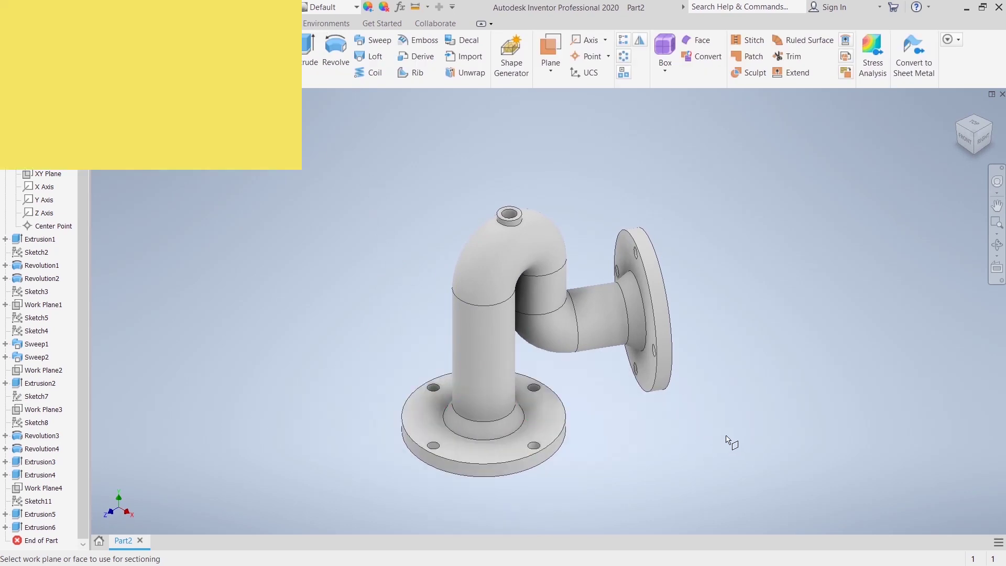
middle_click_drag(725, 442, 653, 395, "shift")
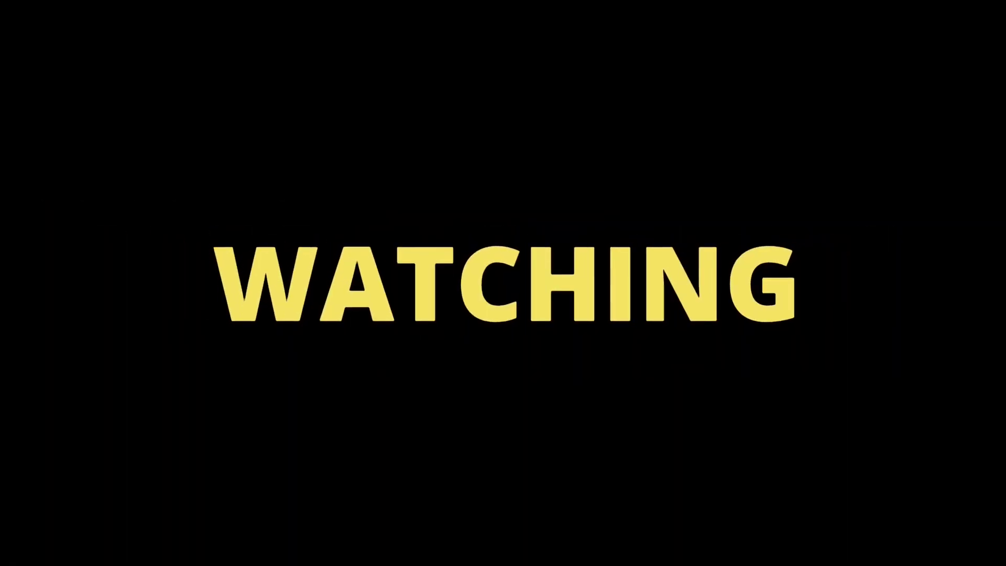